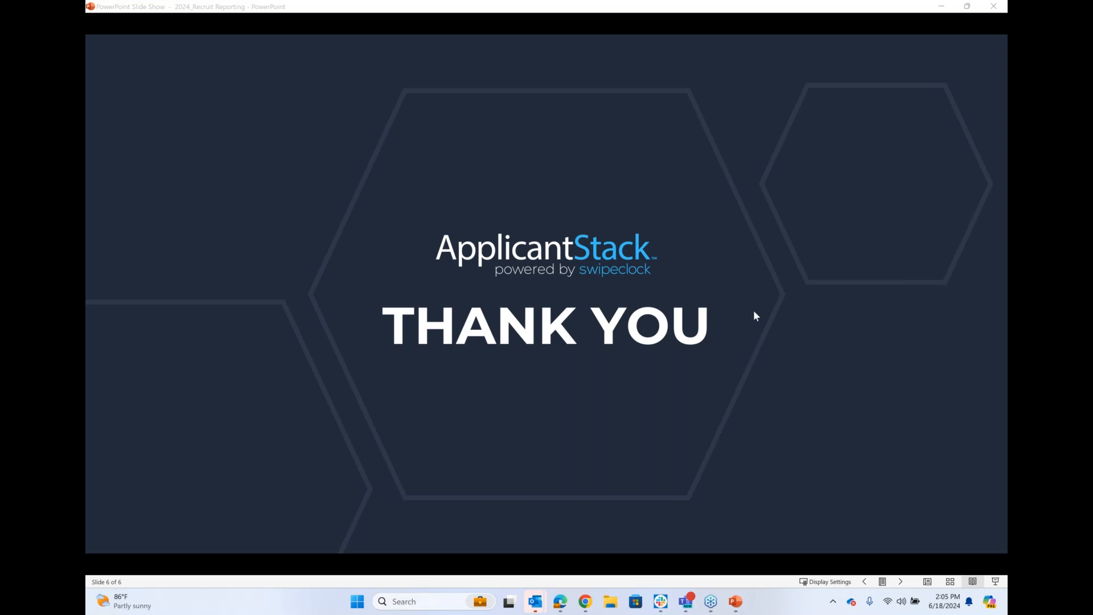
Switch to ApplicantStack in the browser and open the Active Job Detail report from the saved reports.
click(736, 602)
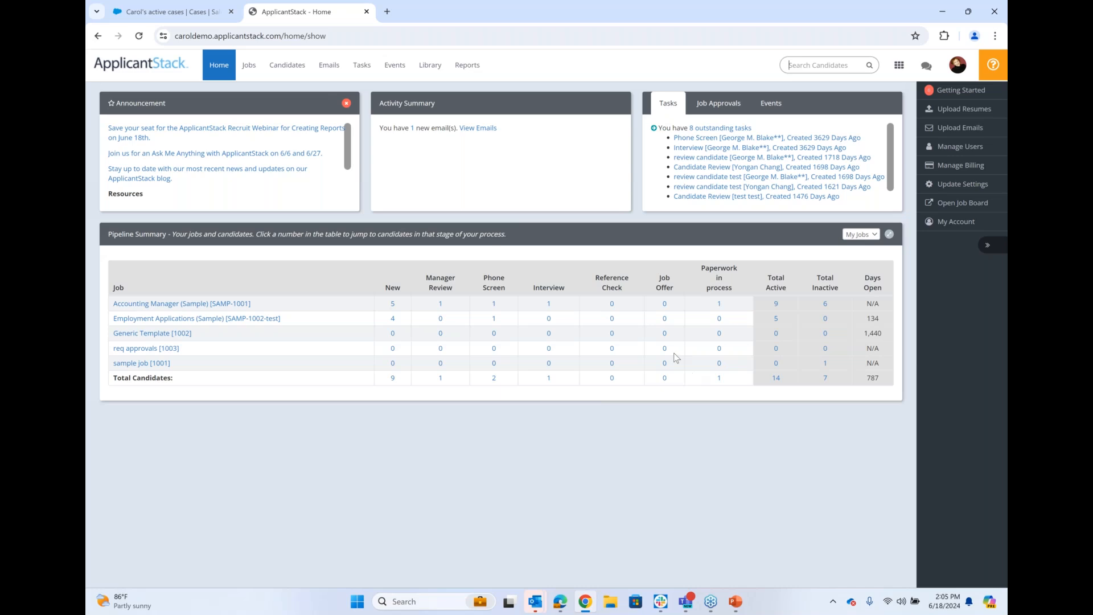
click(467, 74)
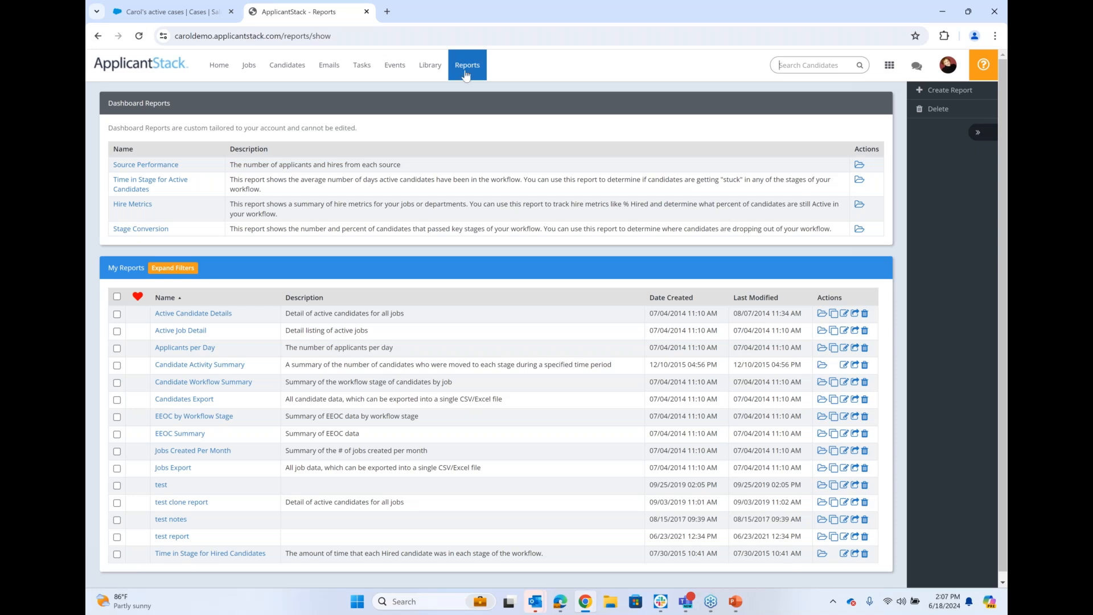
click(808, 65)
click(181, 333)
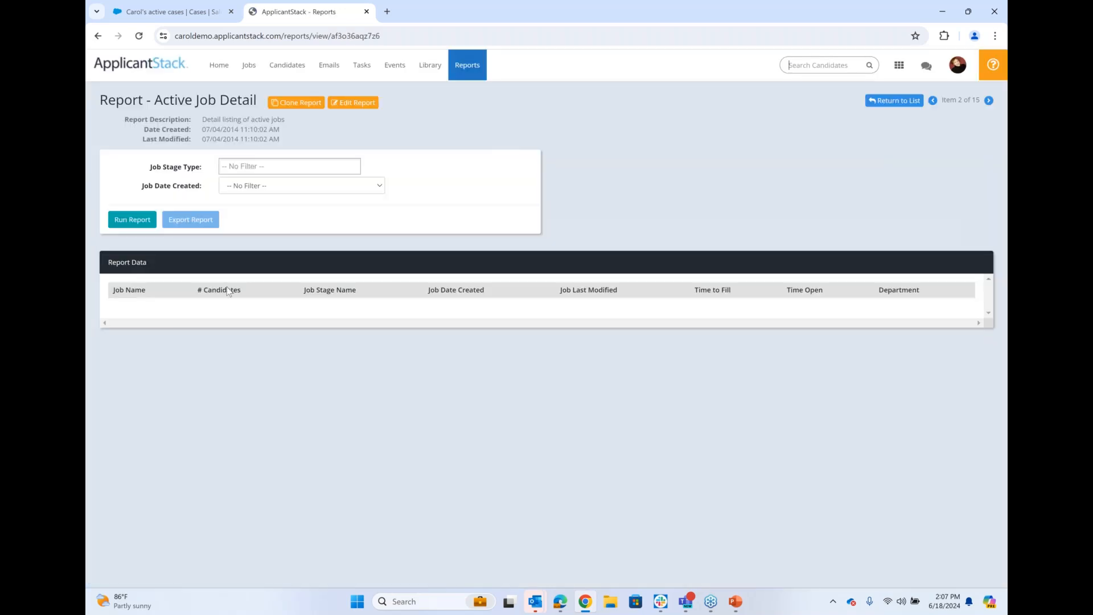
Run the Active Job Detail report without filters and sort its results by Time to Fill.
click(133, 220)
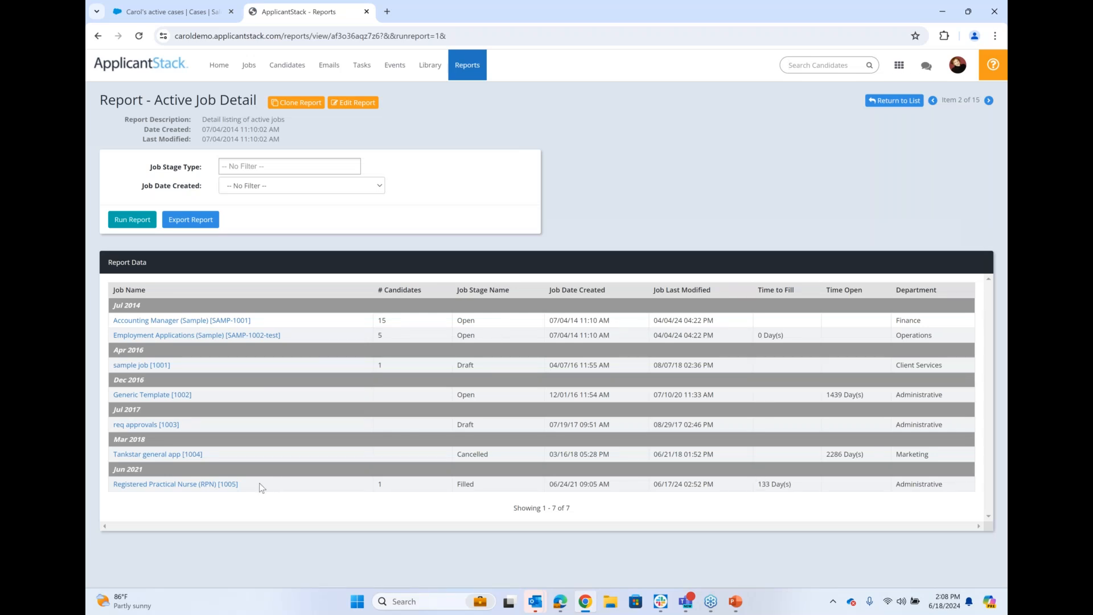
drag(265, 488, 112, 489)
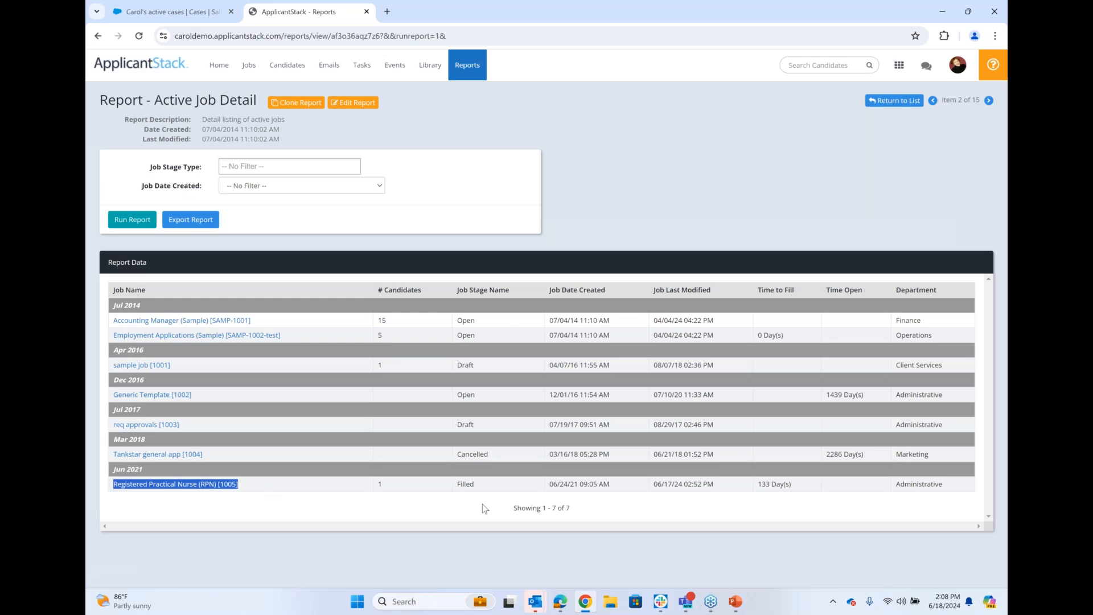
drag(757, 289, 797, 291)
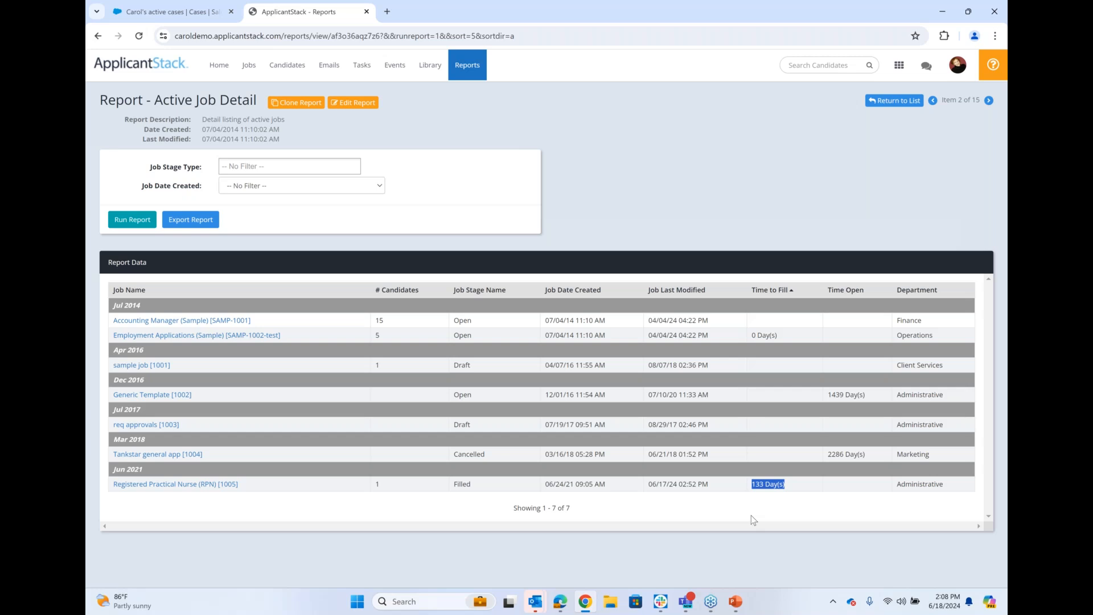
Open the Source Performance report and set its creation date filter to a custom range from 06/17/2014 to 06/18/2024.
click(471, 68)
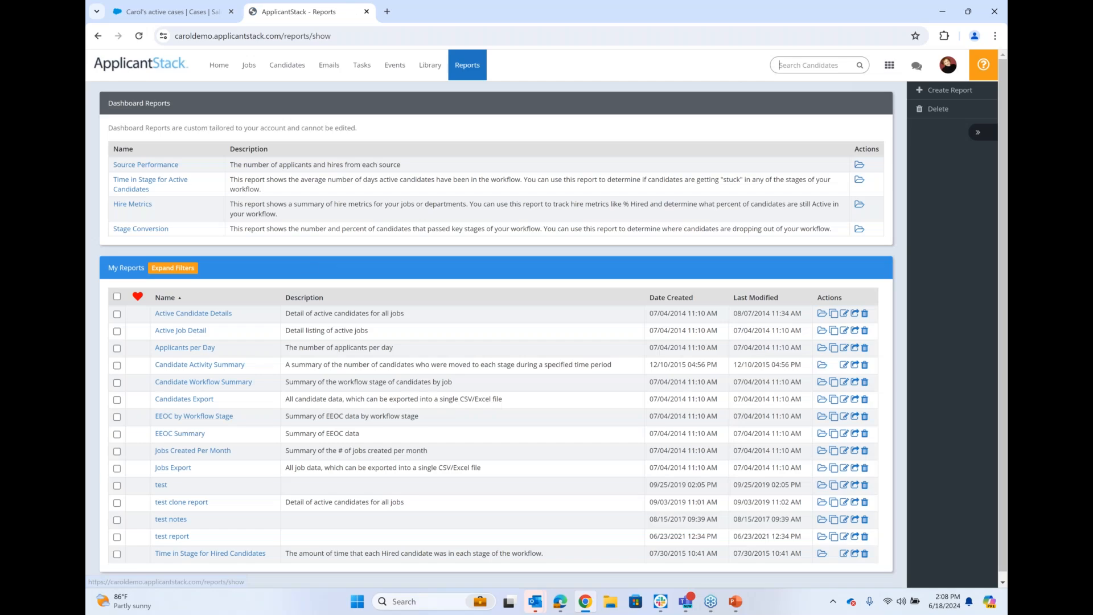
click(160, 168)
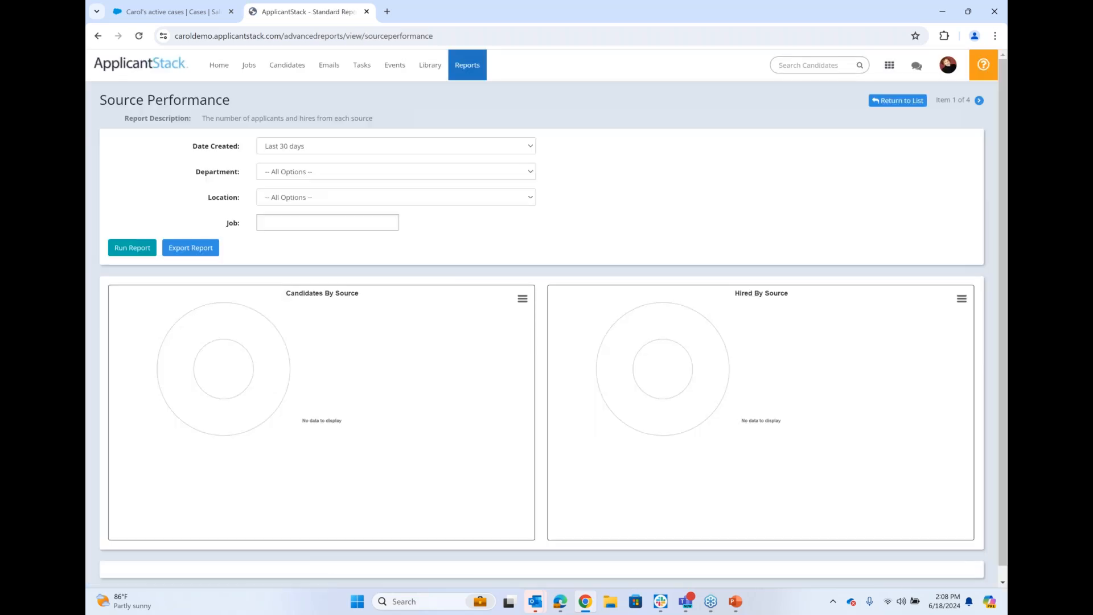
click(286, 173)
click(292, 150)
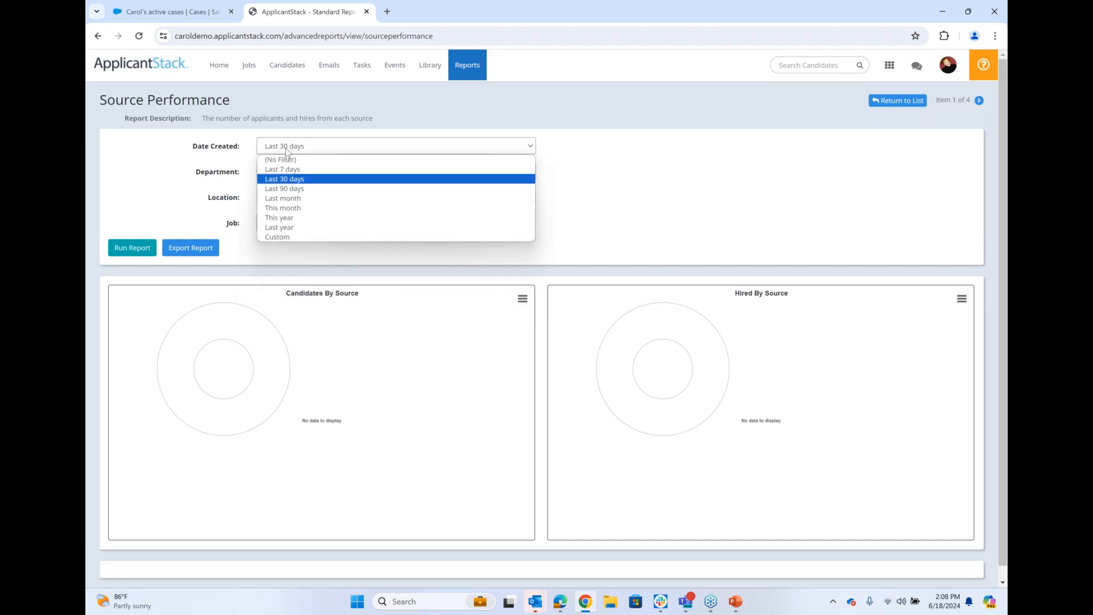
click(295, 229)
click(299, 151)
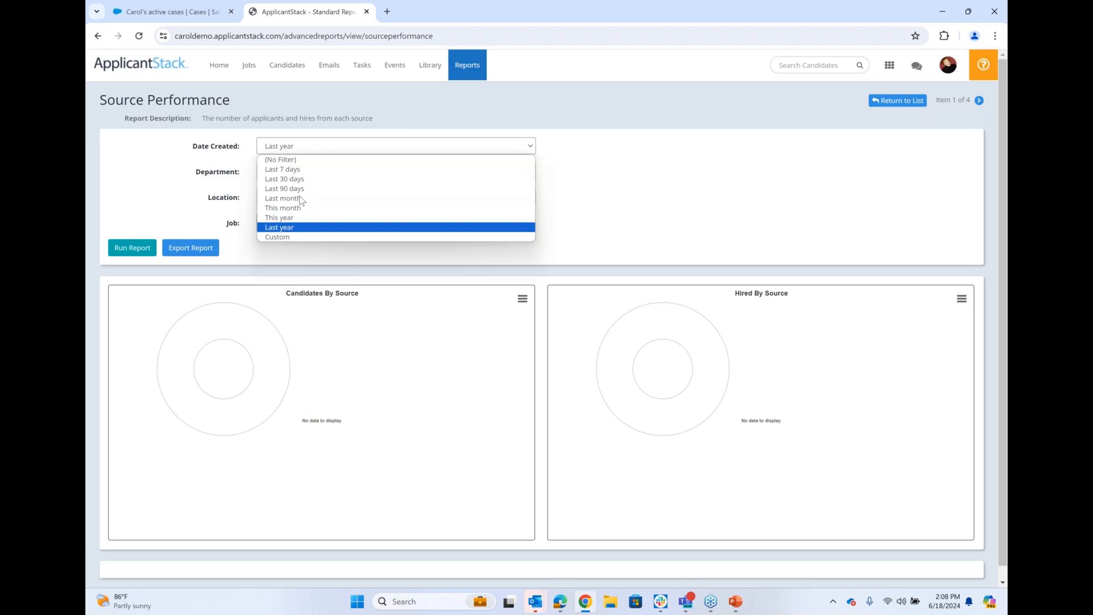
click(301, 237)
click(339, 199)
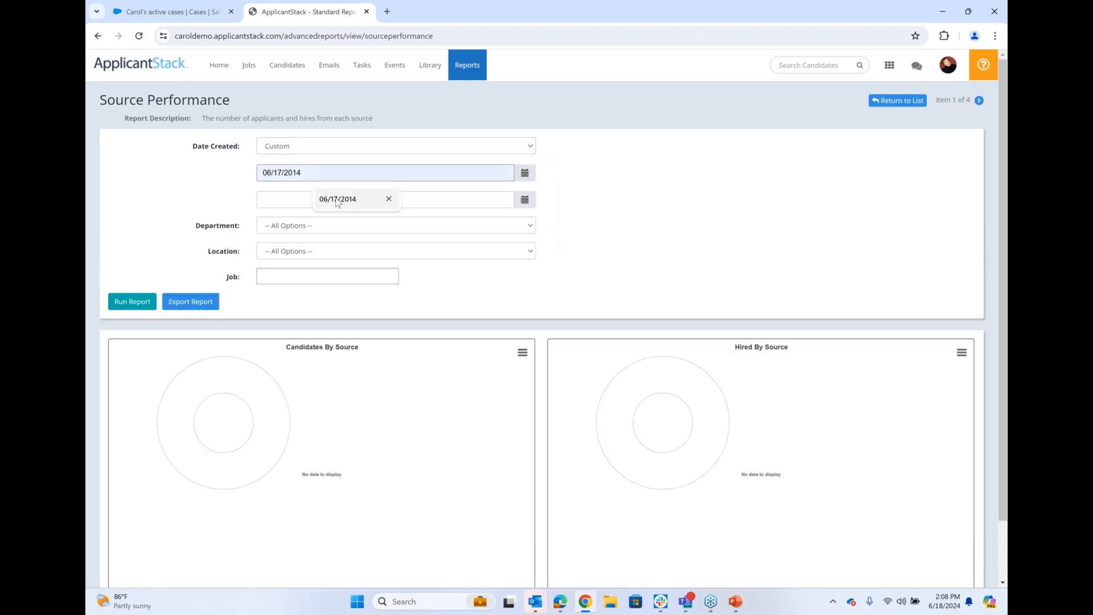
click(518, 202)
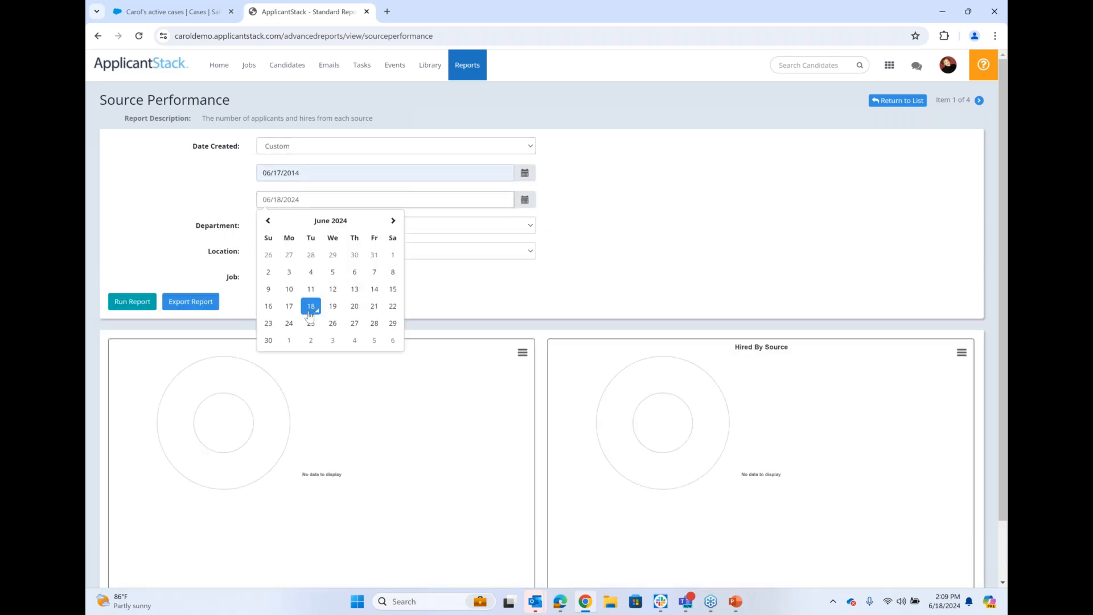
click(314, 306)
Run the Source Performance report and review its candidate and hire charts and the source table.
click(147, 307)
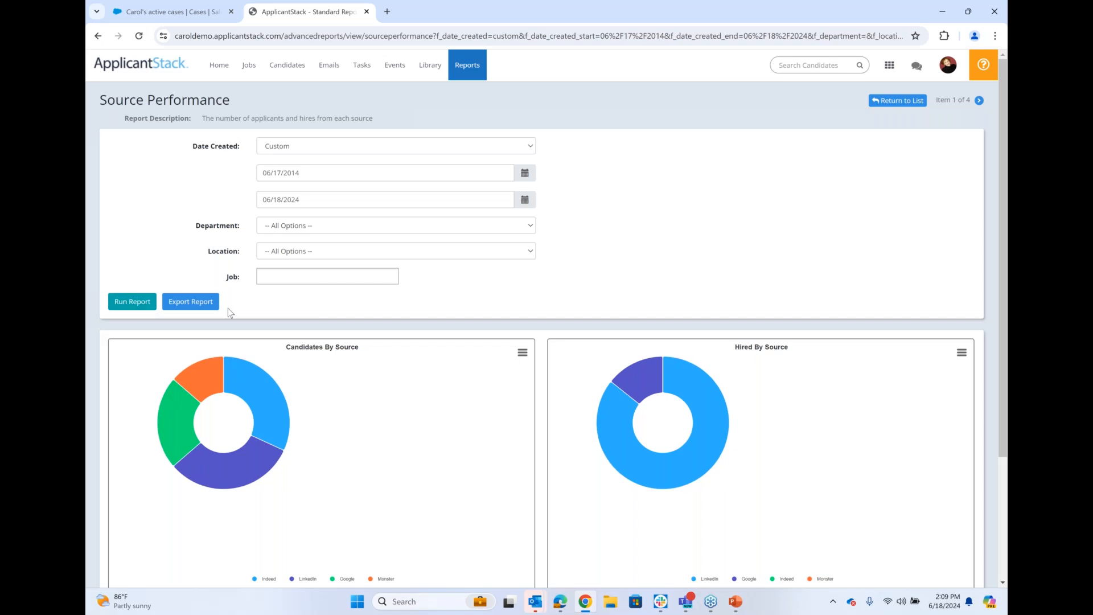
scroll(227, 309, down, 2)
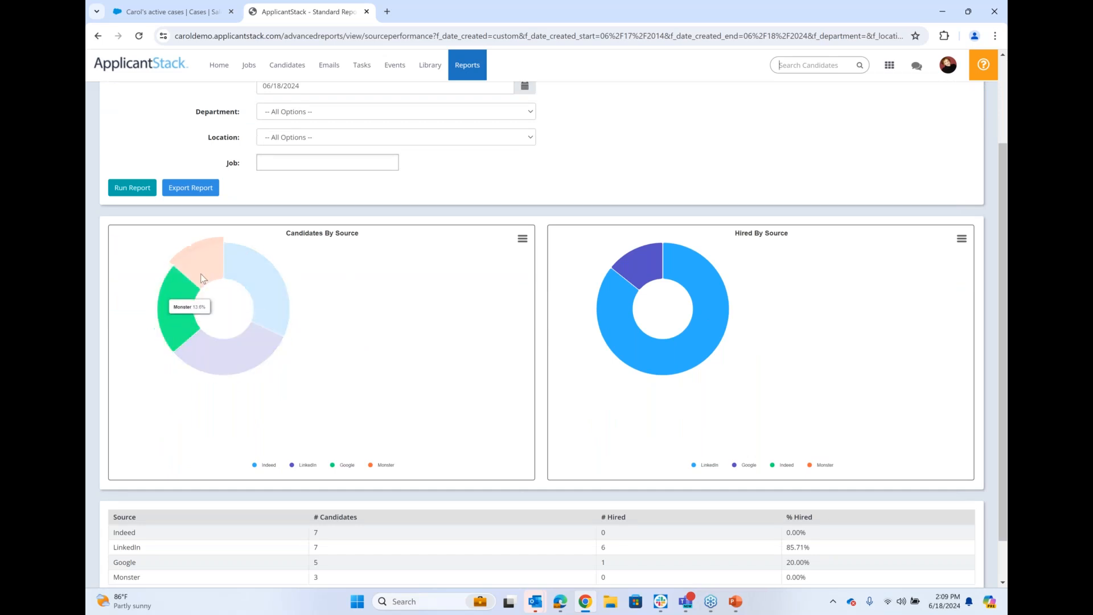
scroll(364, 368, down, 1)
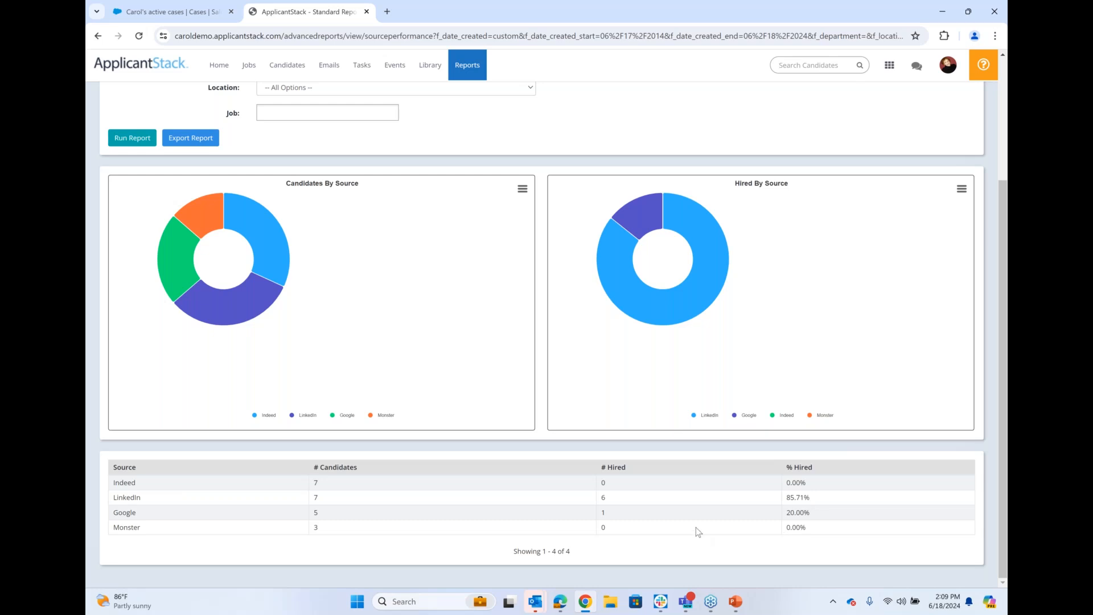
scroll(696, 527, up, 3)
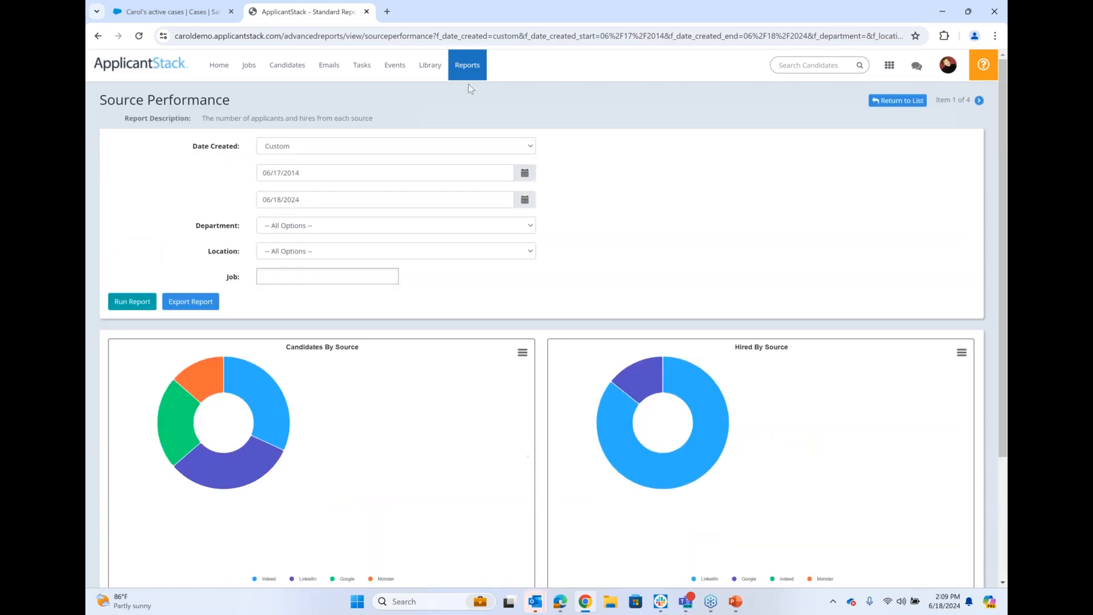
Run the EEOC Summary report without filters, review its gender and race columns, and return to the reports list.
click(465, 65)
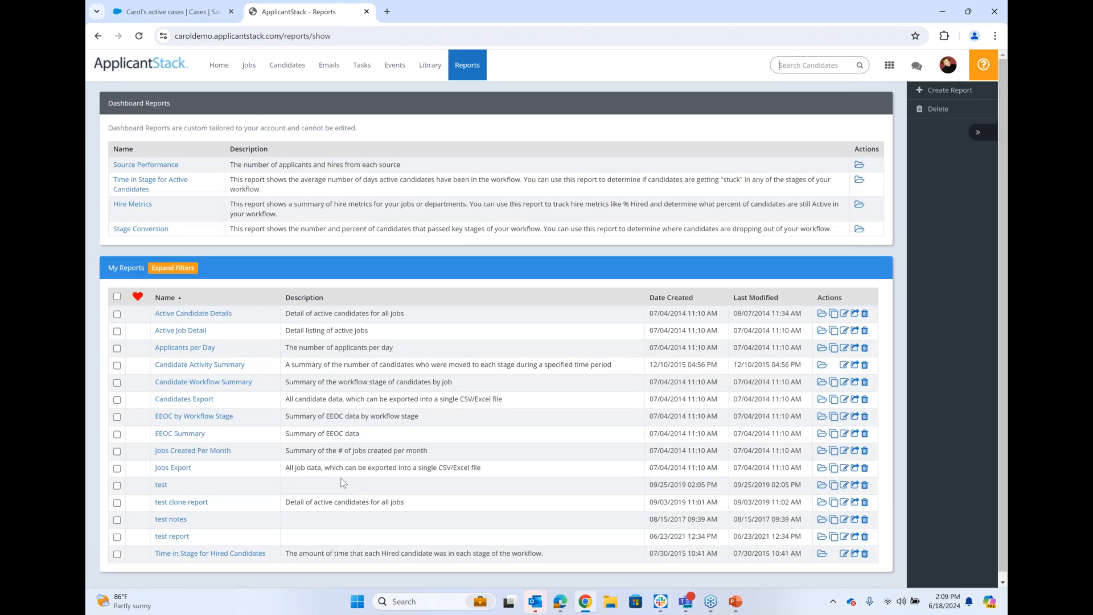
click(180, 433)
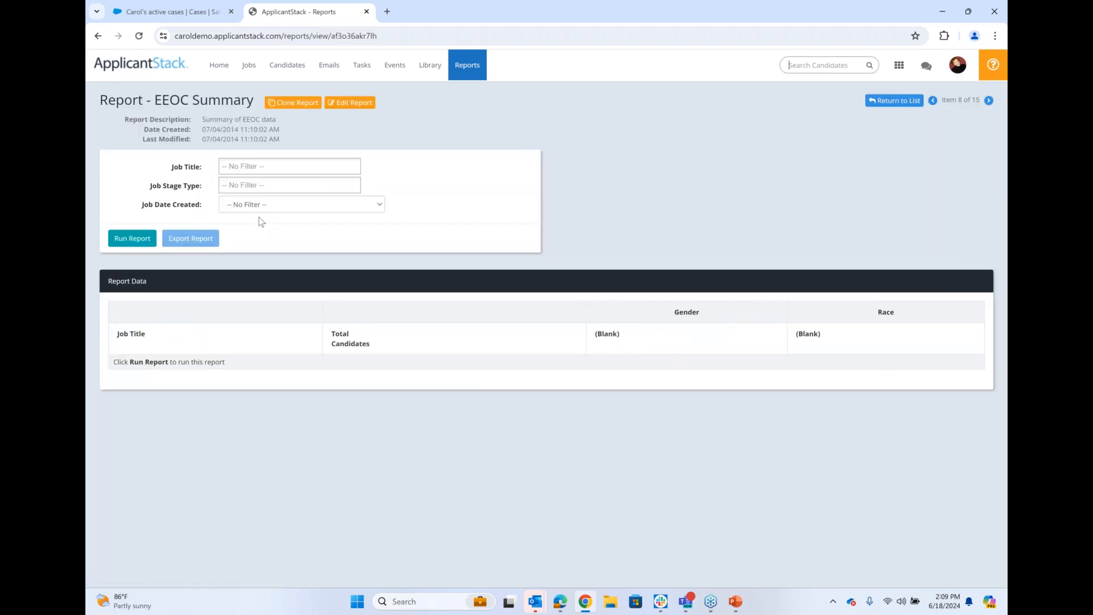
click(138, 239)
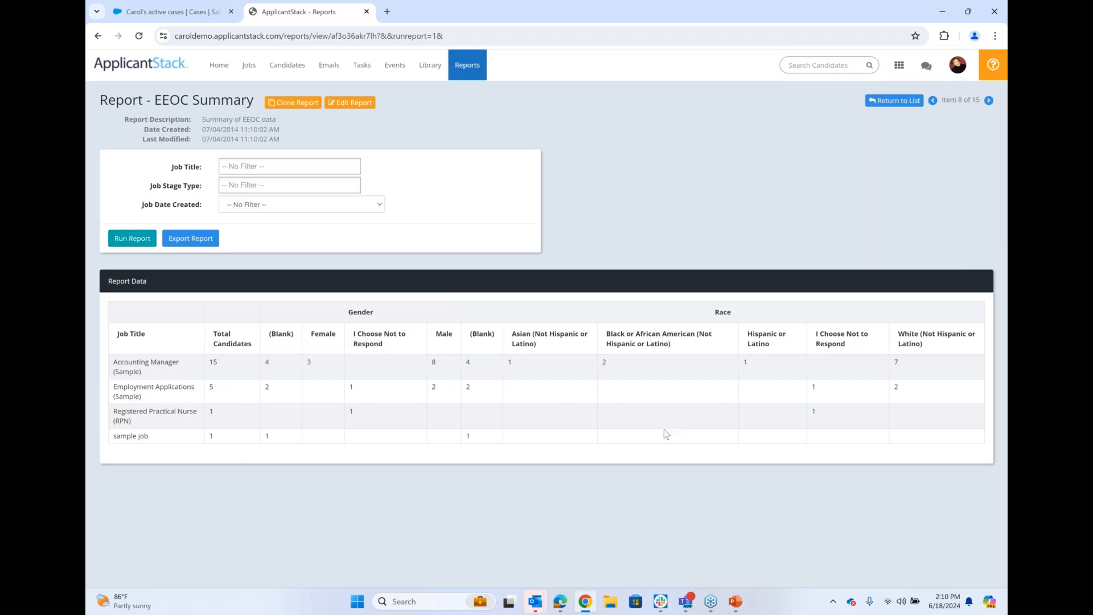
drag(476, 444, 516, 474)
click(518, 473)
click(468, 73)
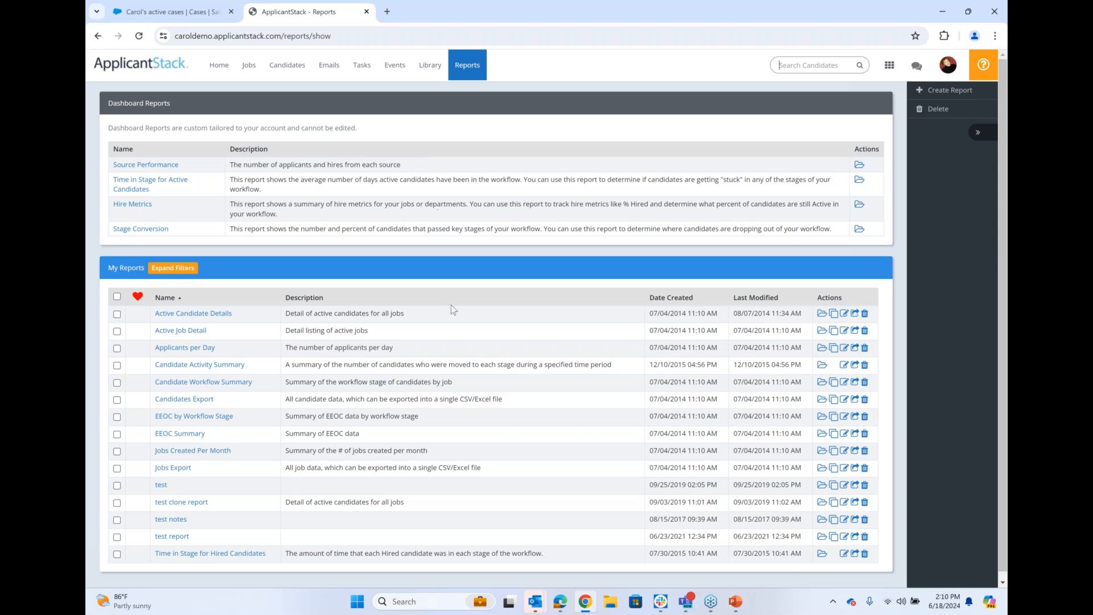
Start a new custom report and name it "Detail report".
scroll(530, 326, down, 1)
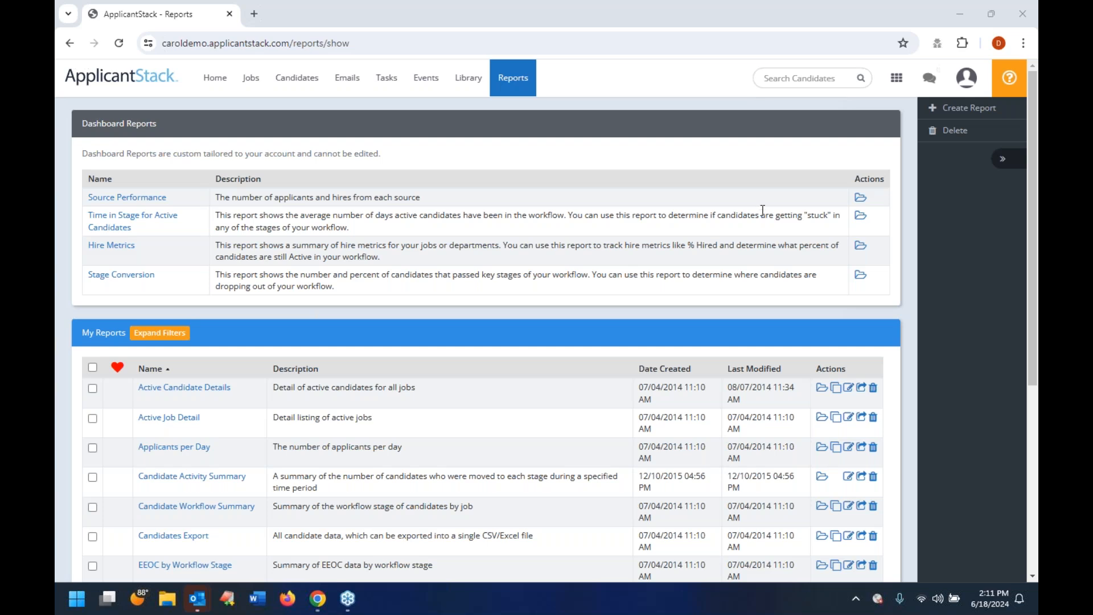
click(975, 108)
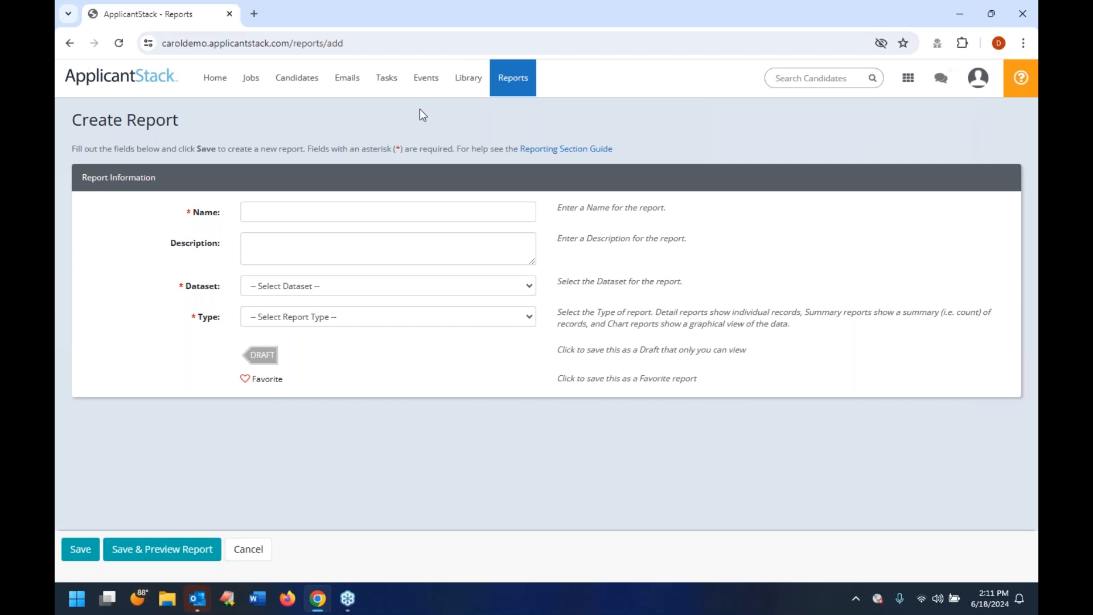
click(337, 212)
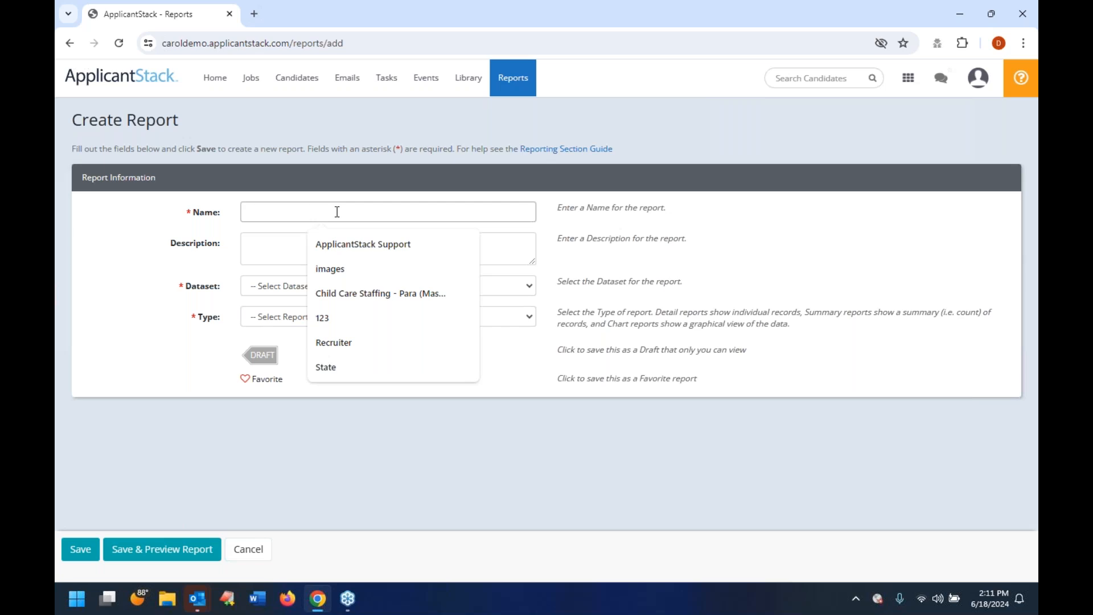
text(Detai)
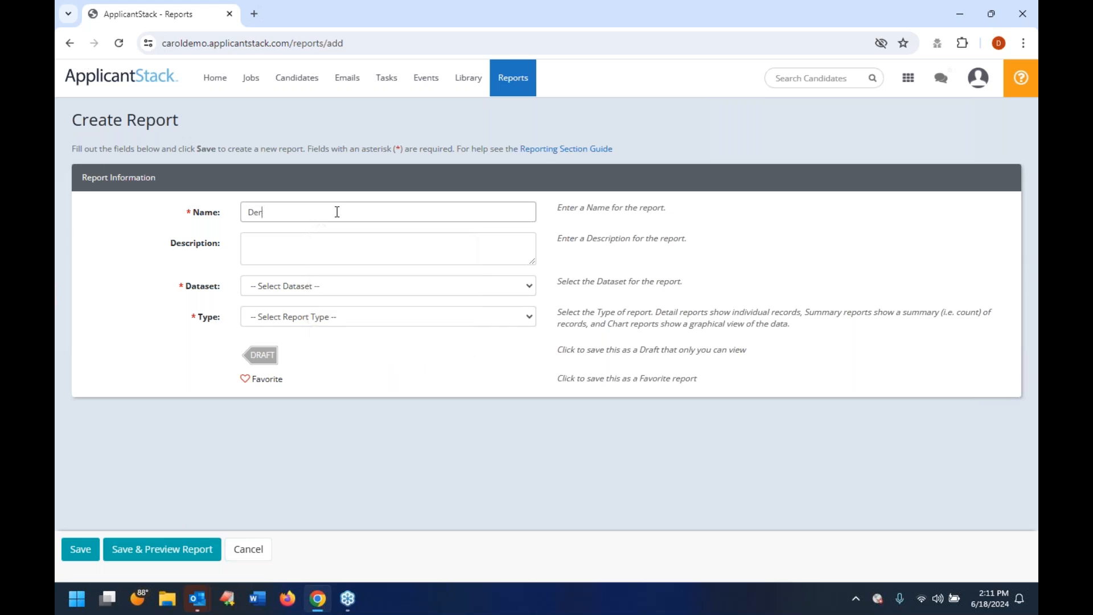
text(l report)
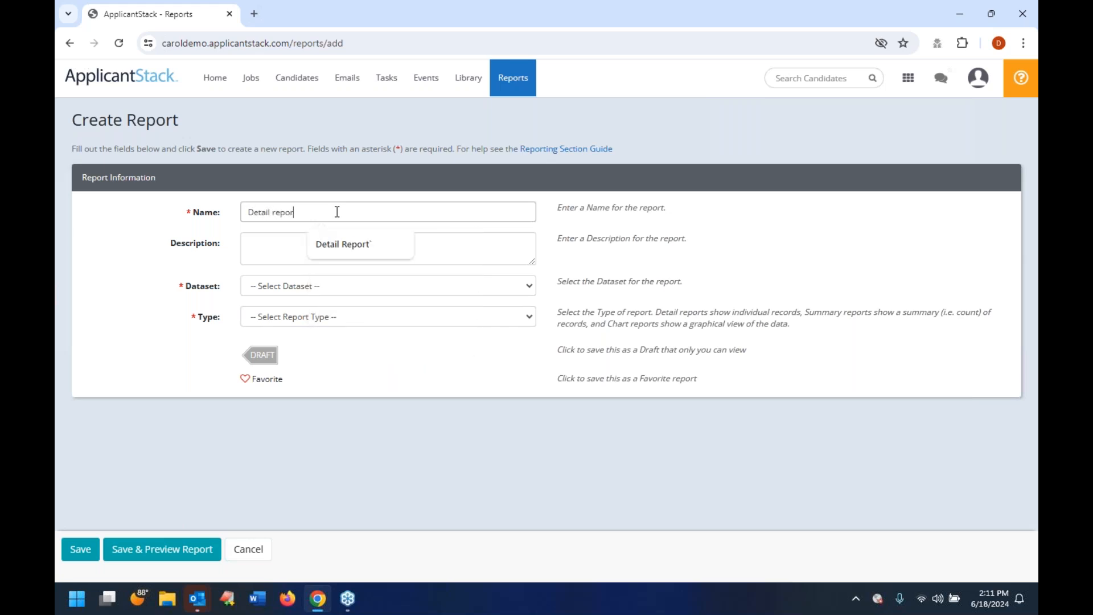
key(Tab)
drag(303, 212, 199, 204)
click(279, 253)
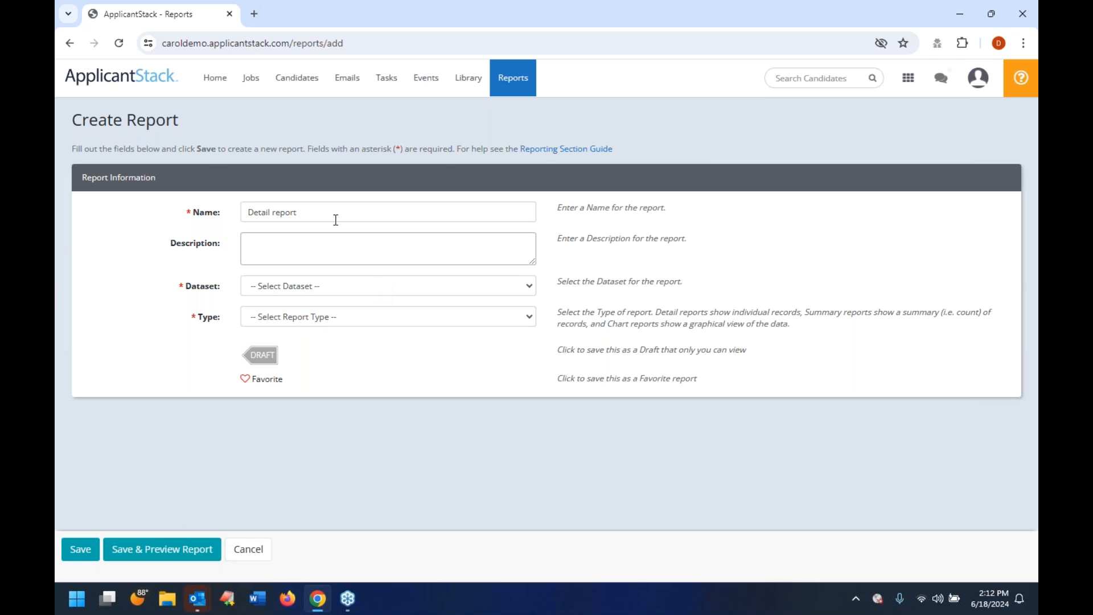
drag(321, 216, 215, 210)
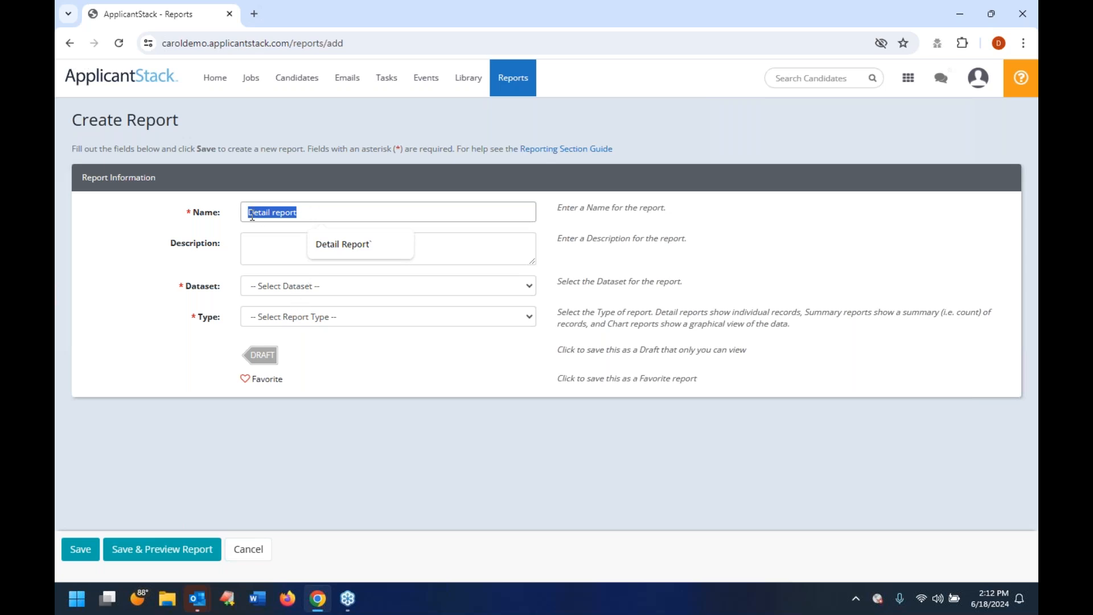
click(258, 249)
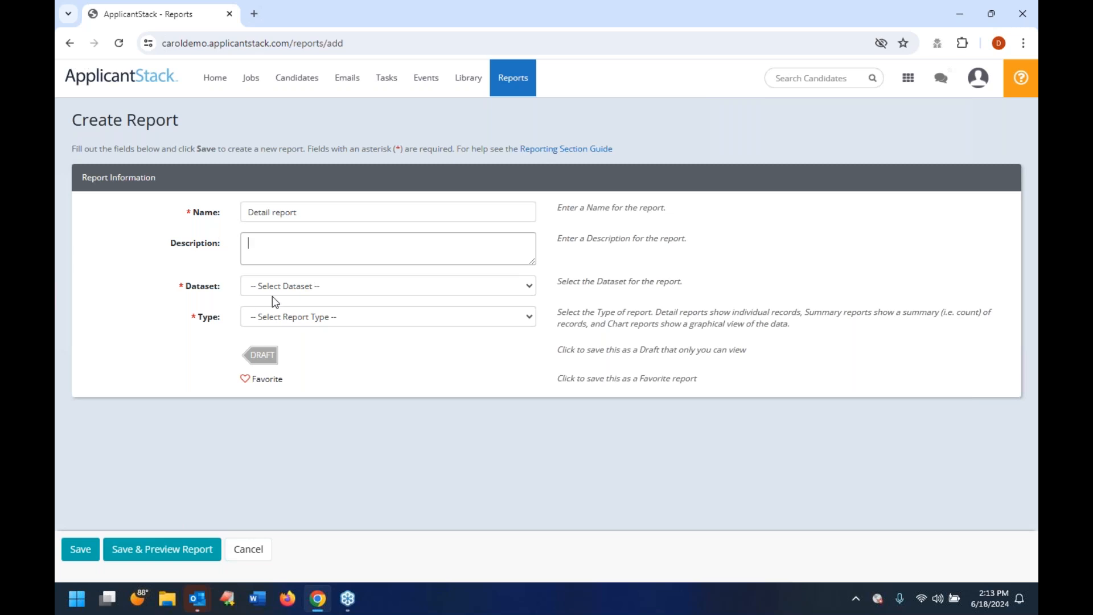
Set the new report's dataset to Candidates and its type to Detail.
click(298, 289)
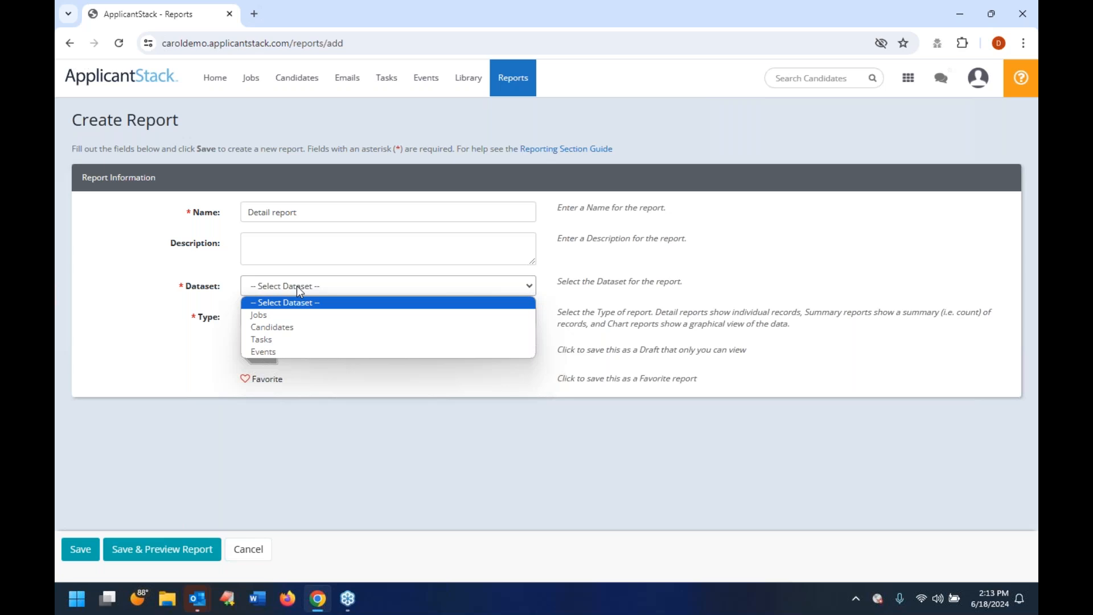
click(300, 327)
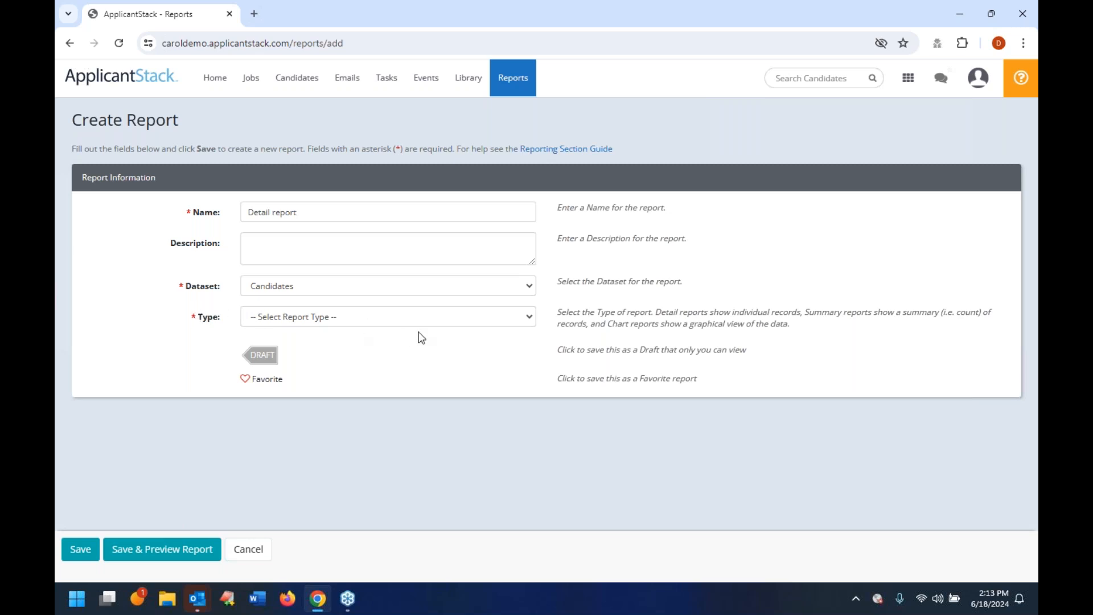
click(345, 325)
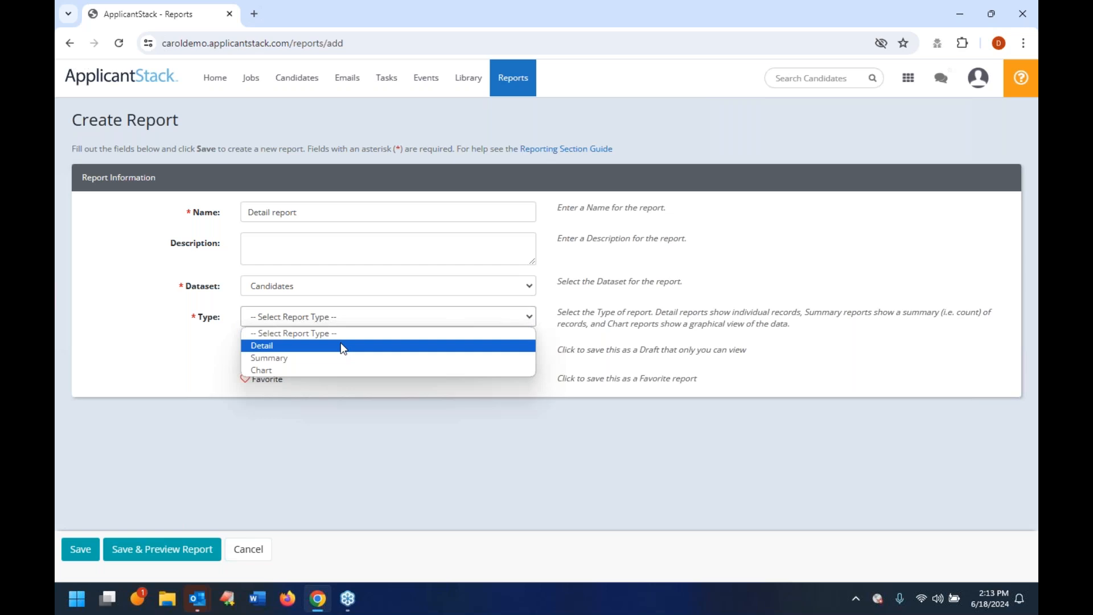
click(340, 346)
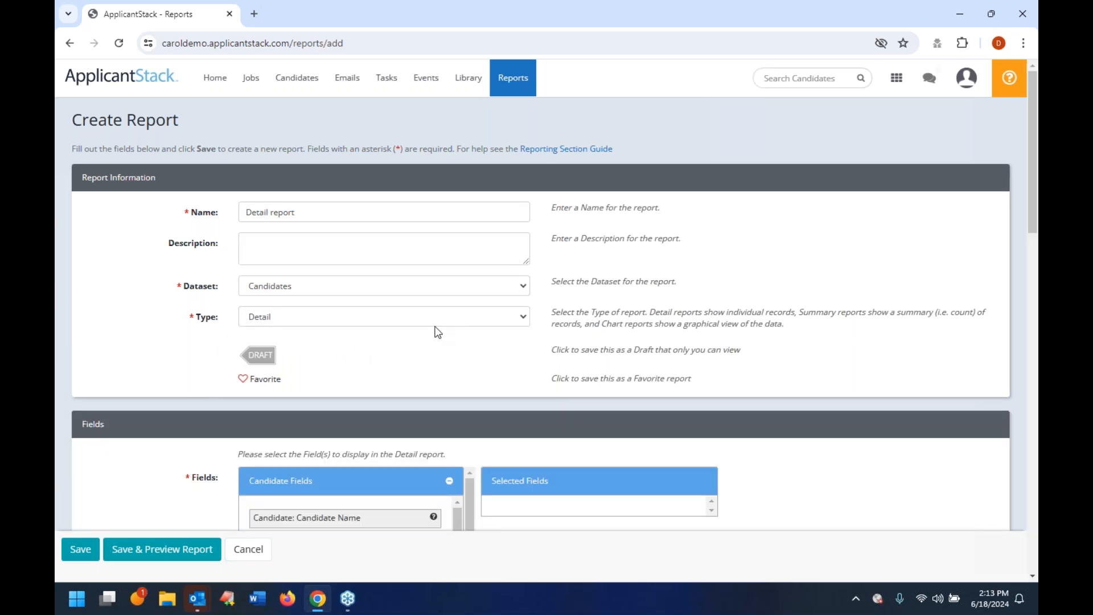
Add the Candidate Name field to the report's selected fields.
drag(1034, 208, 1028, 308)
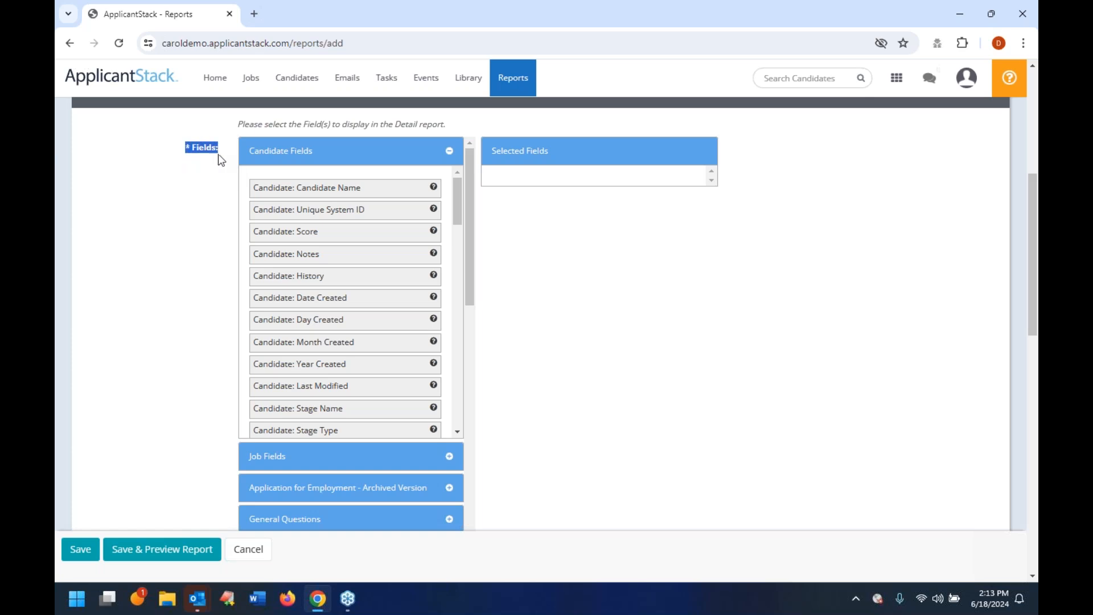
click(150, 277)
drag(271, 196, 594, 195)
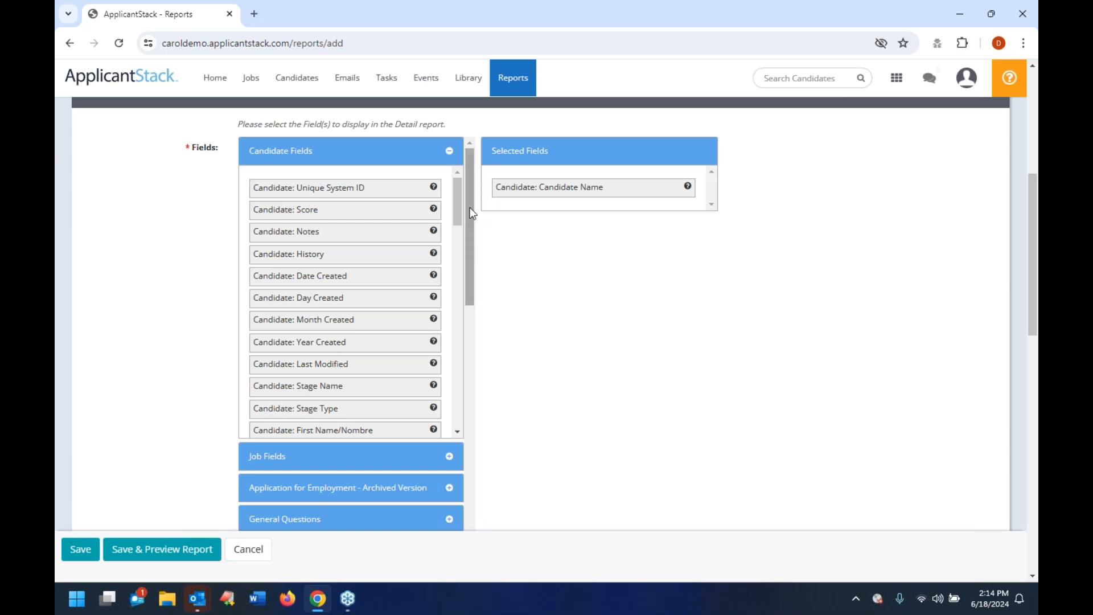
Add the Job Name field from the job fields to the report's selected fields.
drag(470, 218, 466, 196)
click(327, 320)
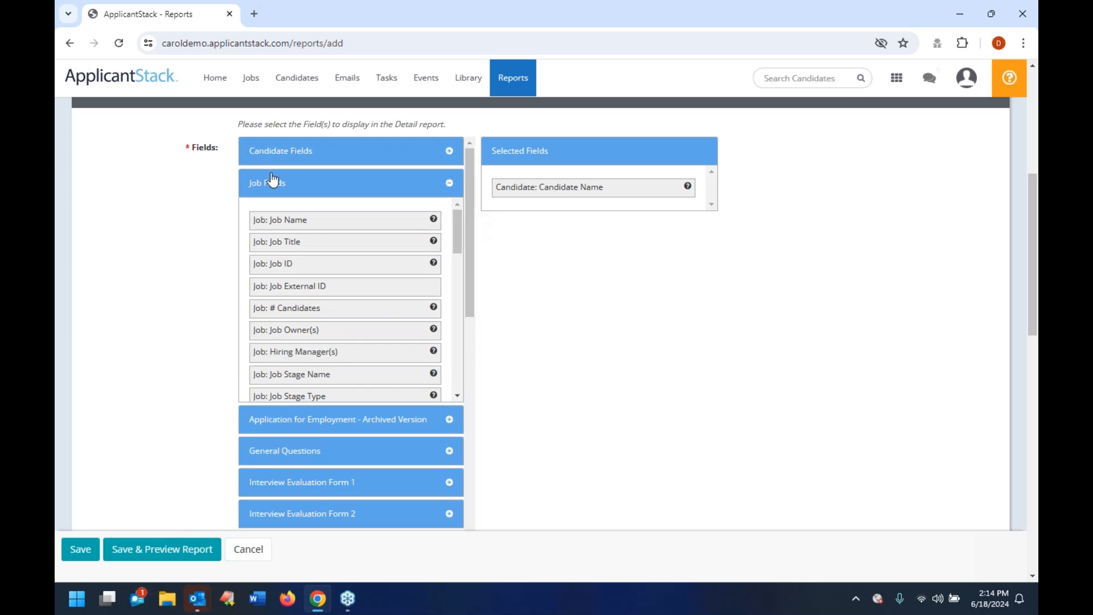
drag(266, 223, 606, 225)
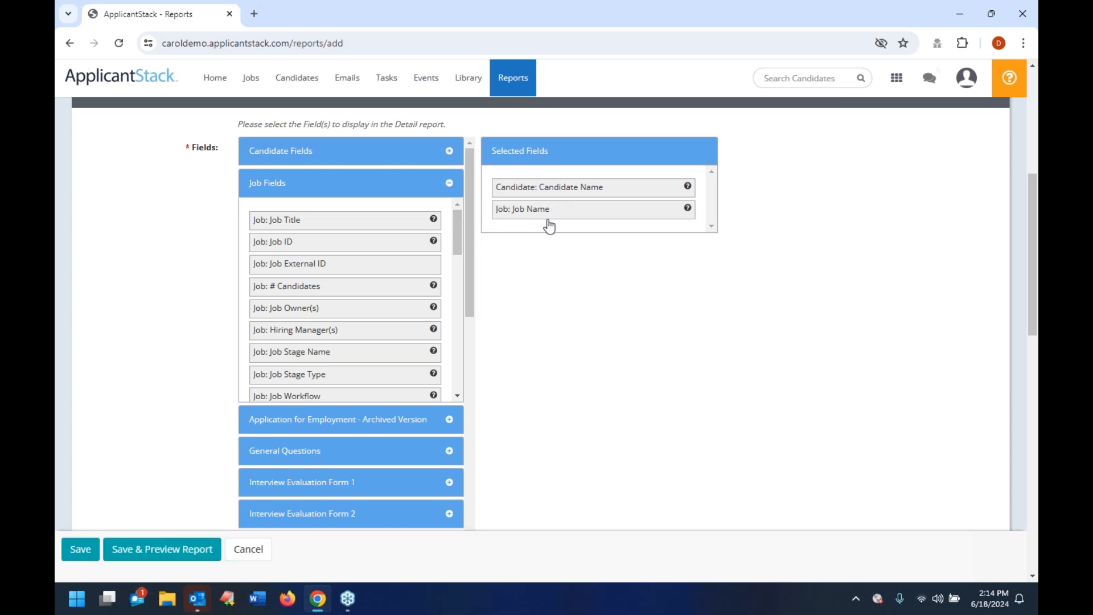
Add the candidate fields Address 1, Email and Phone to the report's selected fields.
click(371, 160)
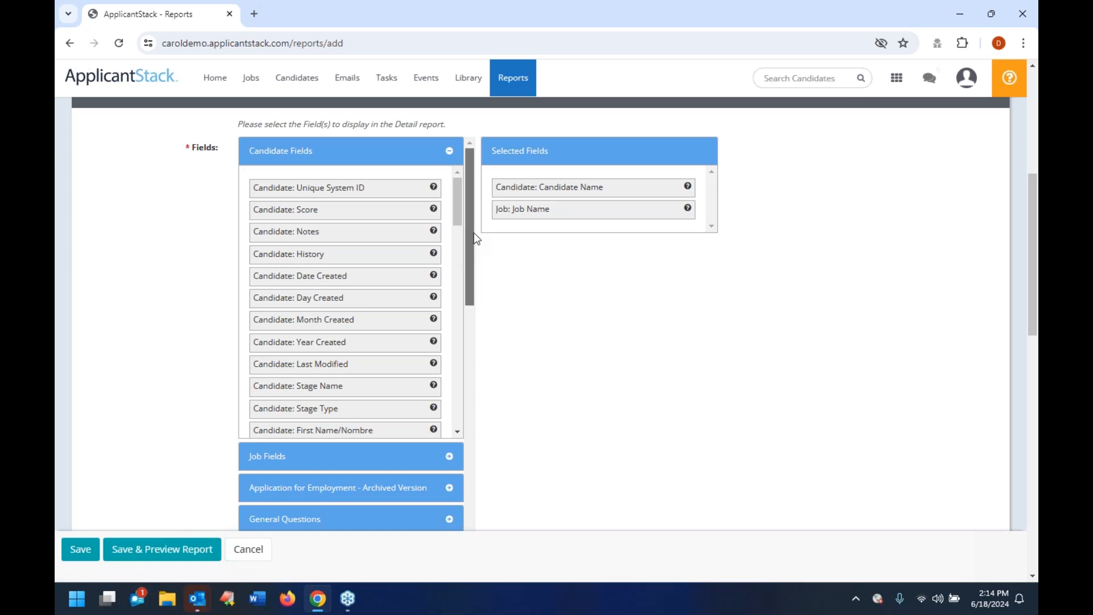
scroll(472, 239, down, 1)
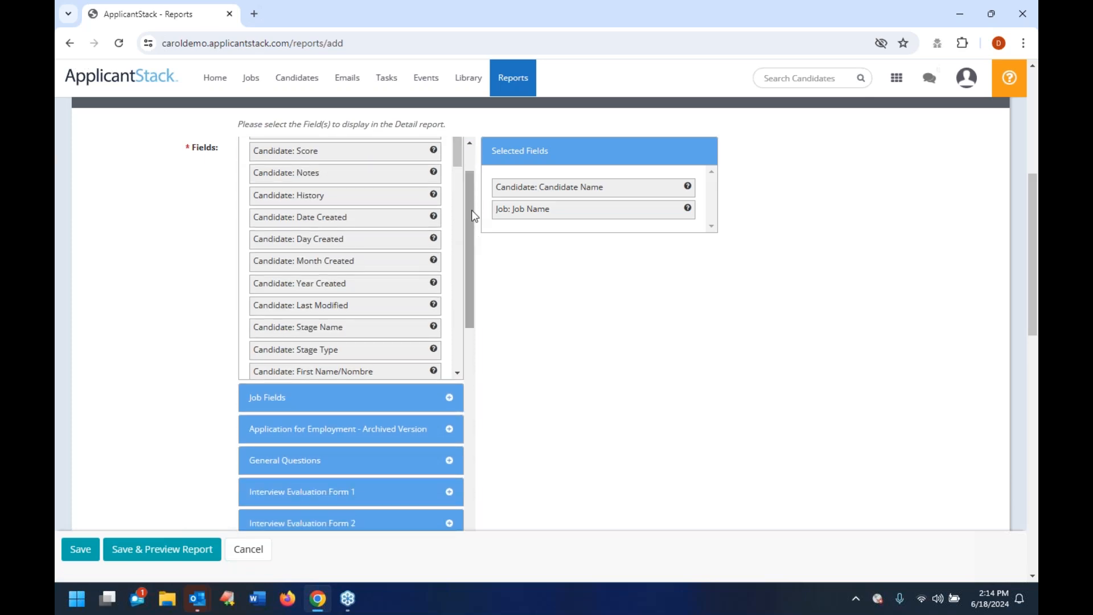
scroll(472, 211, up, 1)
drag(457, 192, 460, 227)
drag(577, 241, 637, 245)
scroll(330, 325, down, 1)
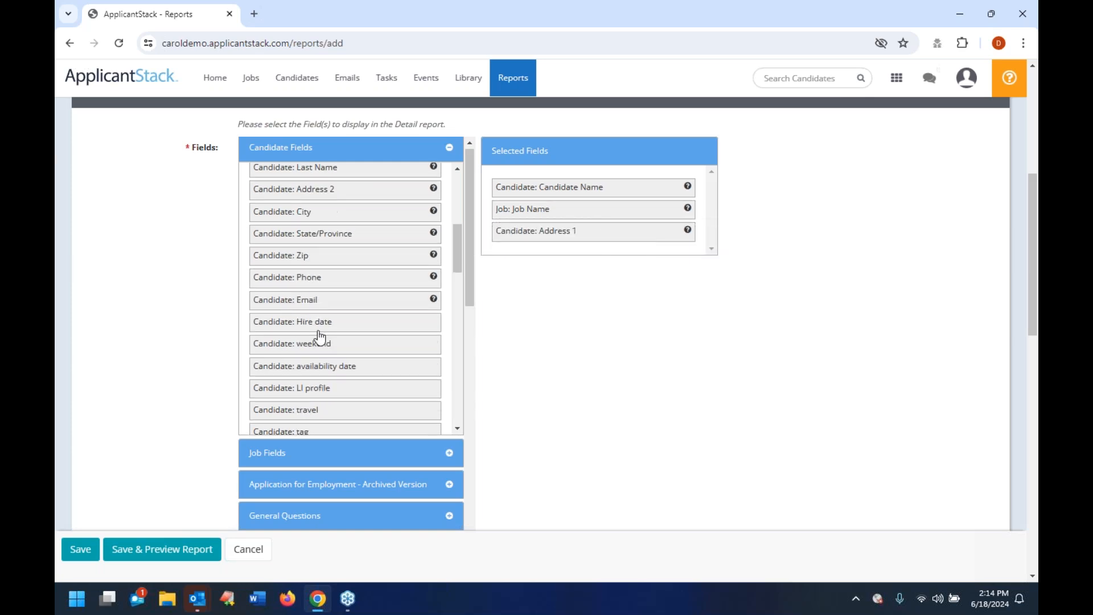
drag(292, 304, 648, 273)
drag(288, 279, 654, 289)
Try Job Name, Department and Job Category as the report's job grouping, and clear the grouping category.
scroll(757, 376, down, 9)
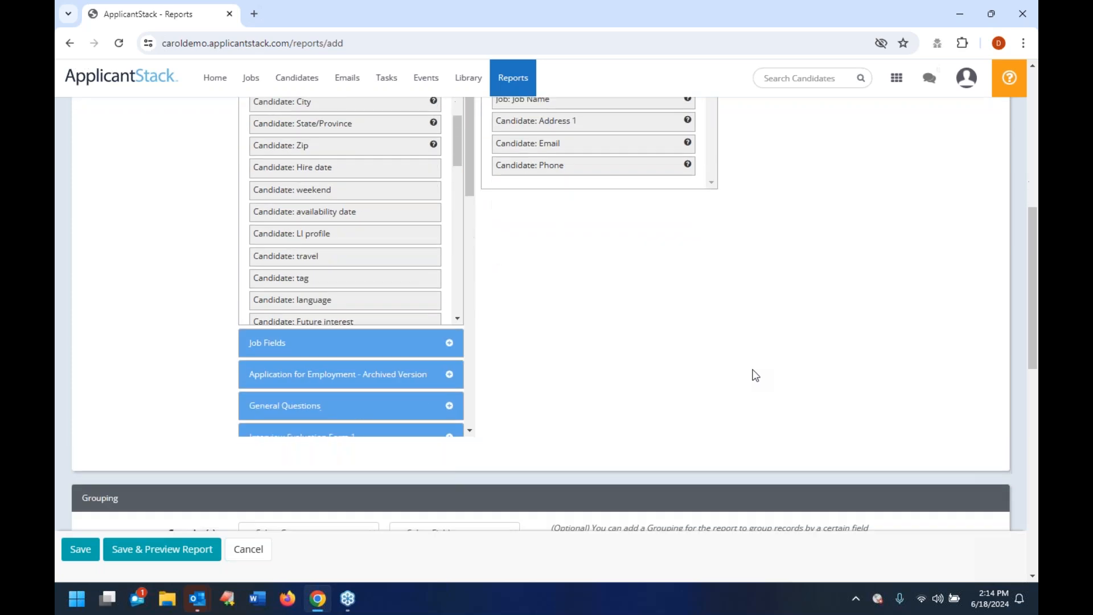
scroll(592, 359, up, 1)
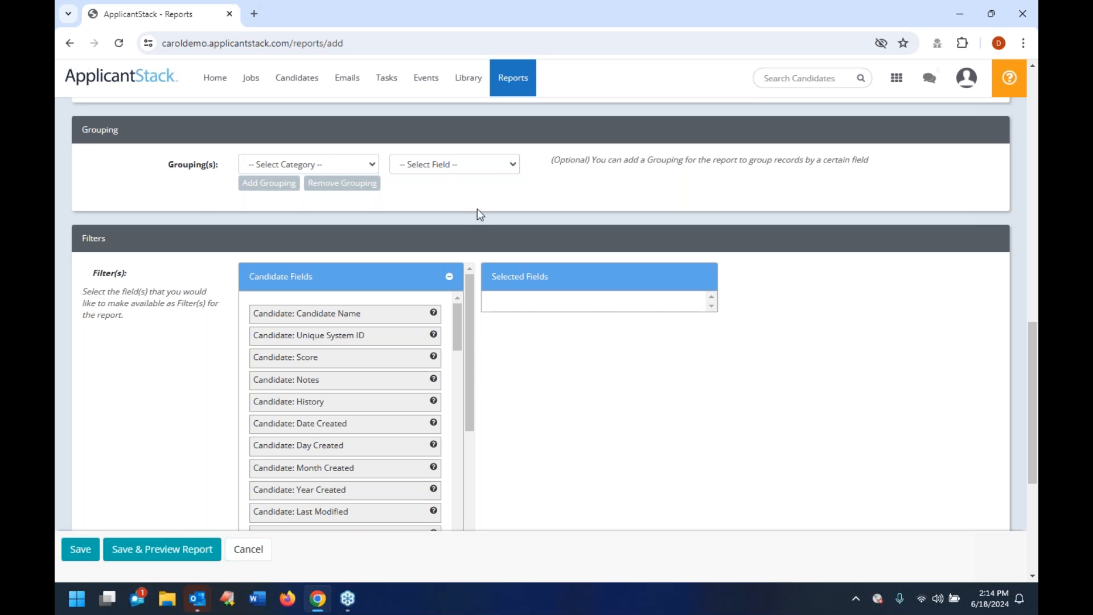
click(359, 165)
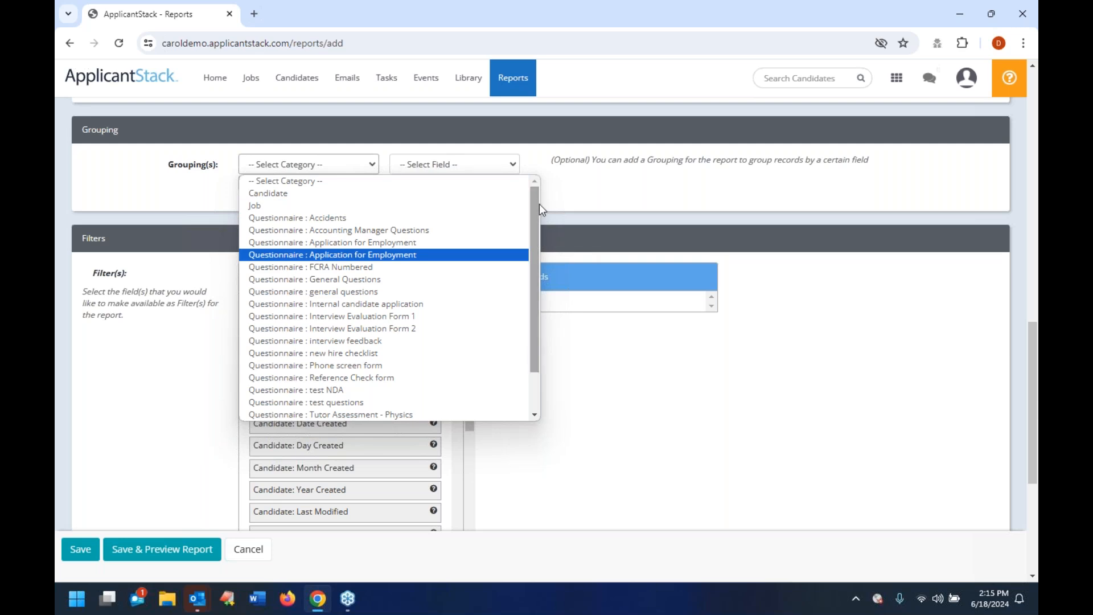
click(316, 205)
click(484, 169)
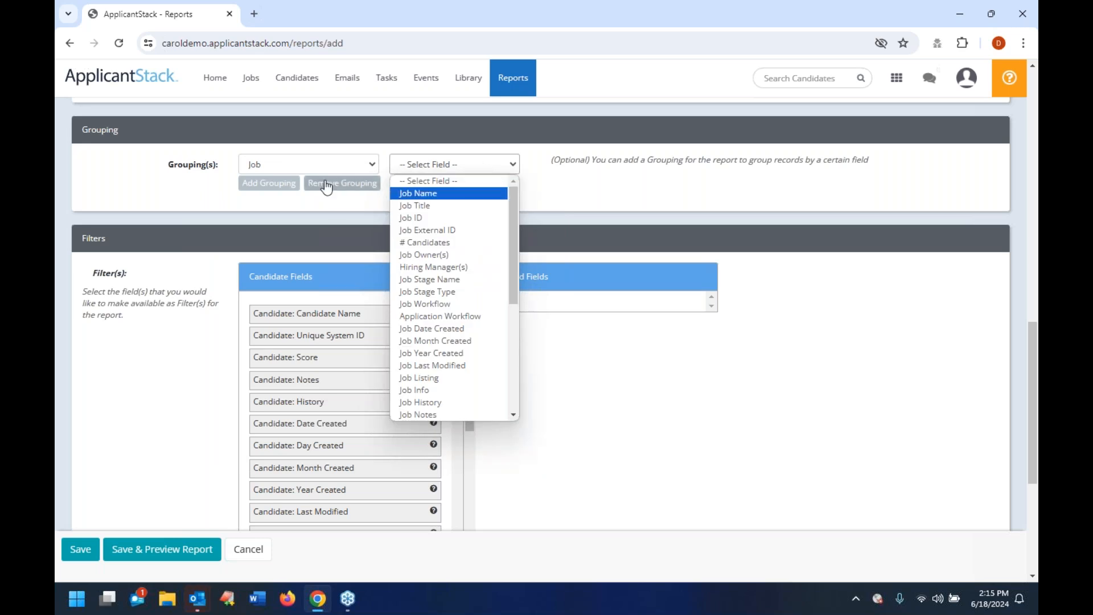
click(463, 196)
click(510, 167)
scroll(475, 339, down, 4)
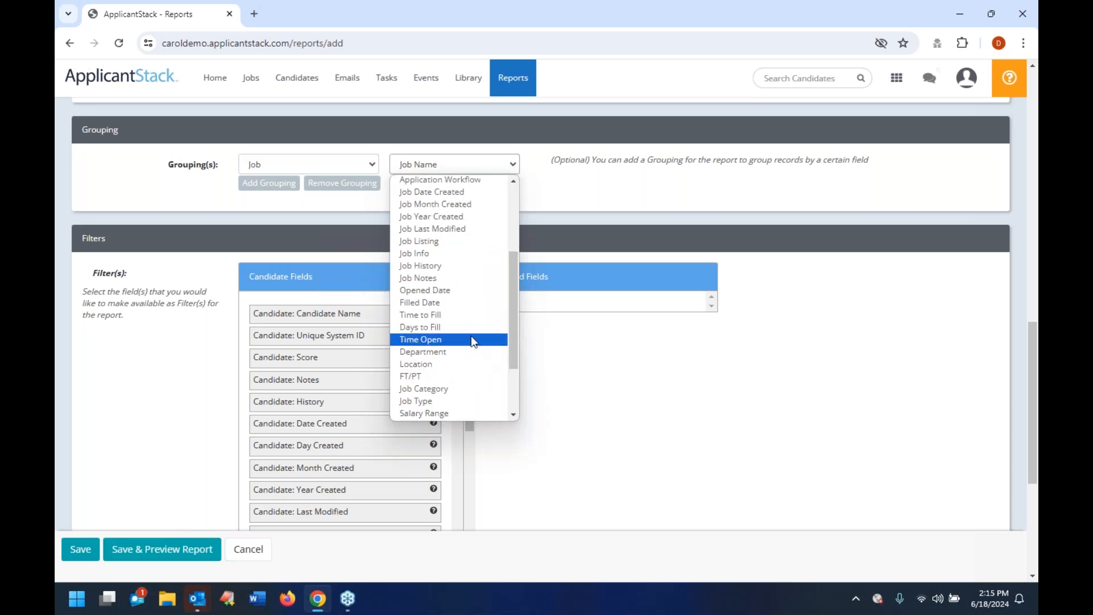
click(467, 351)
click(493, 170)
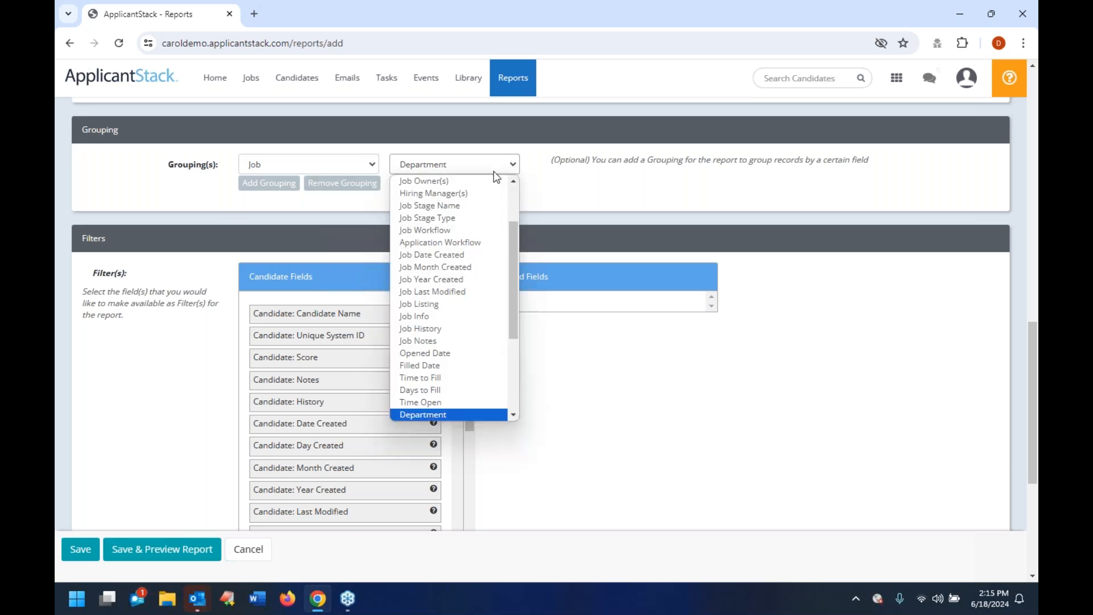
scroll(478, 365, down, 3)
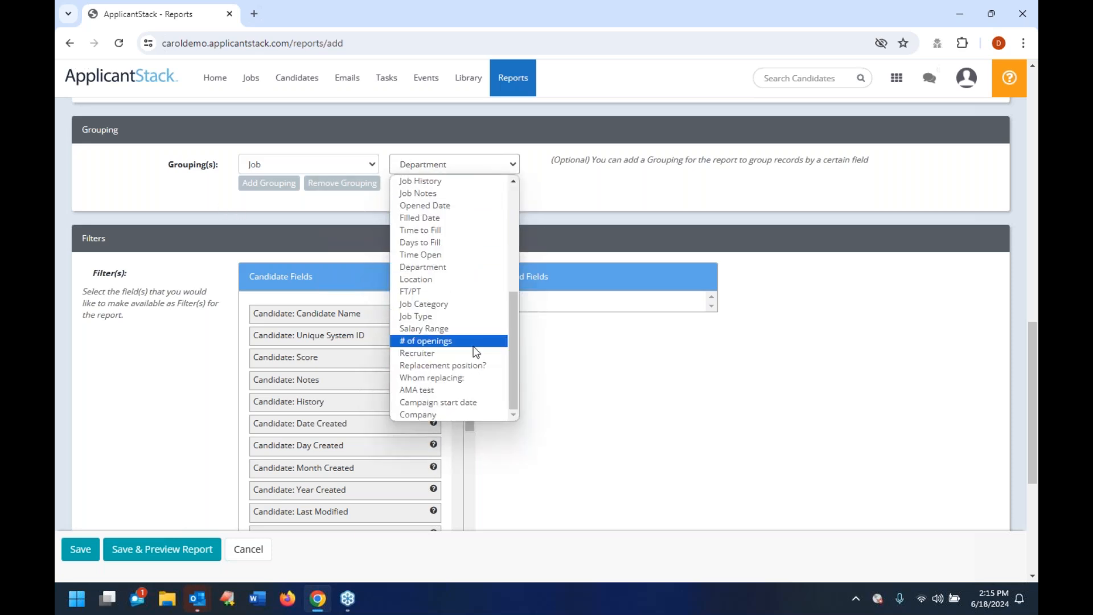
click(482, 304)
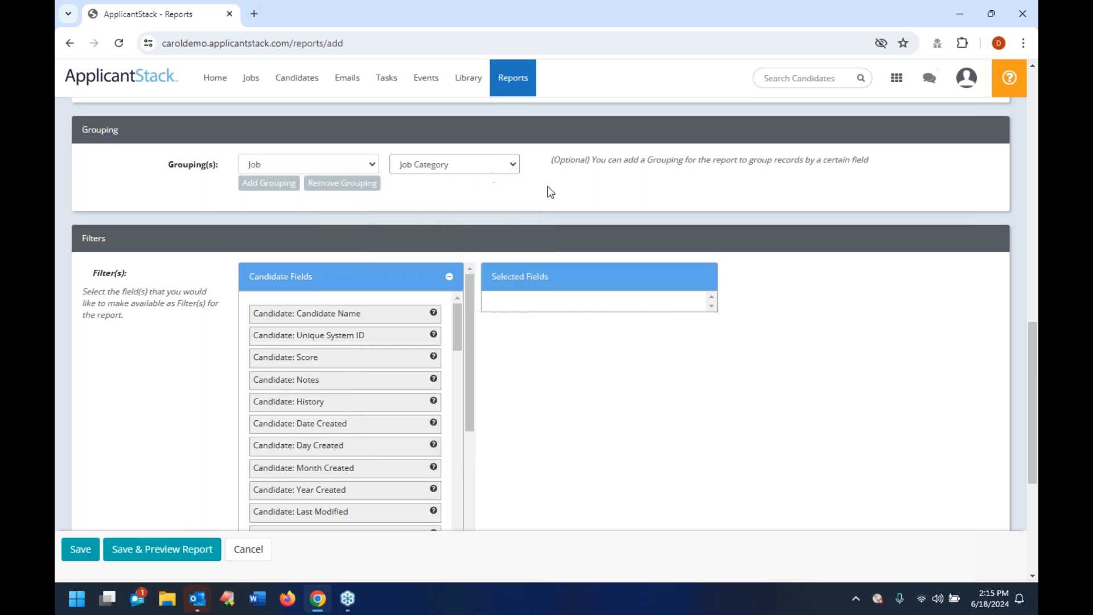
click(334, 166)
click(335, 184)
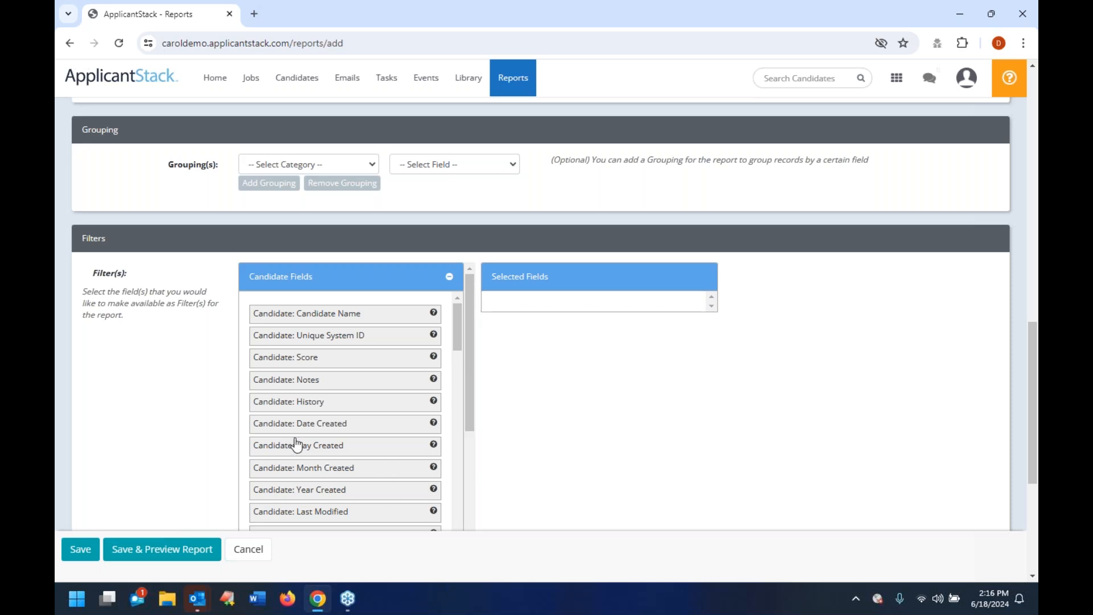
Make the candidate Date Created field and the job Department field available as filters for the report.
drag(269, 424, 593, 319)
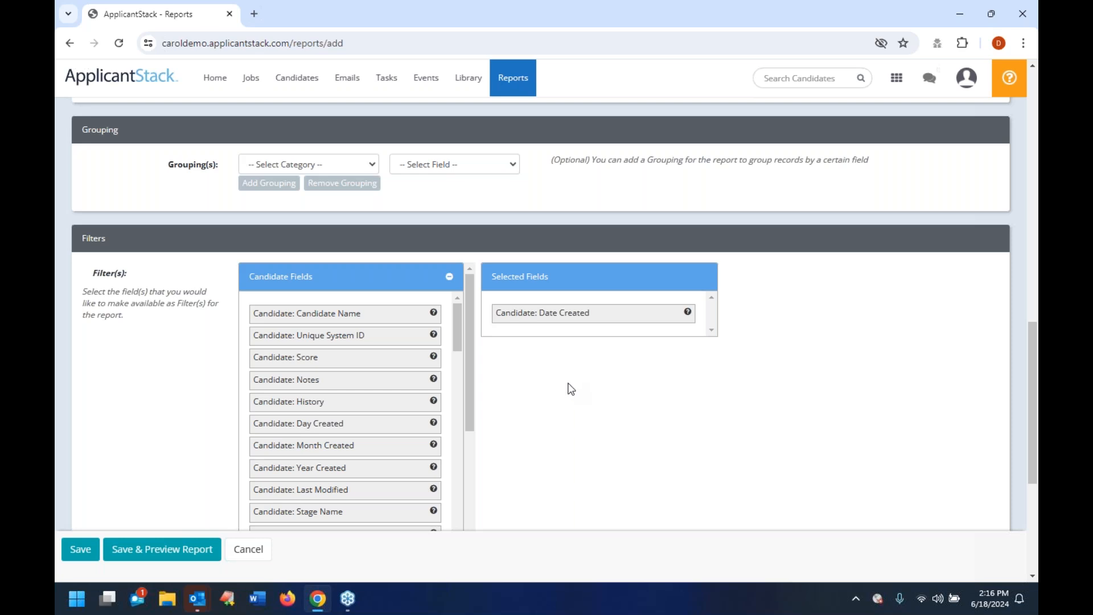
scroll(420, 433, down, 5)
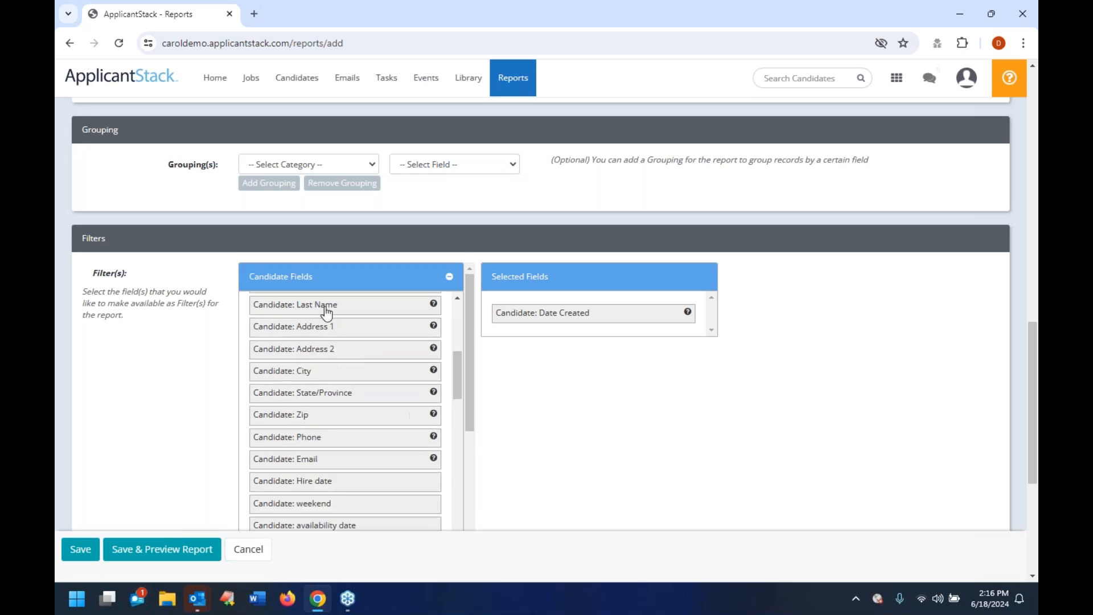
click(328, 285)
click(292, 318)
scroll(351, 372, down, 2)
scroll(352, 376, down, 7)
drag(286, 403, 678, 349)
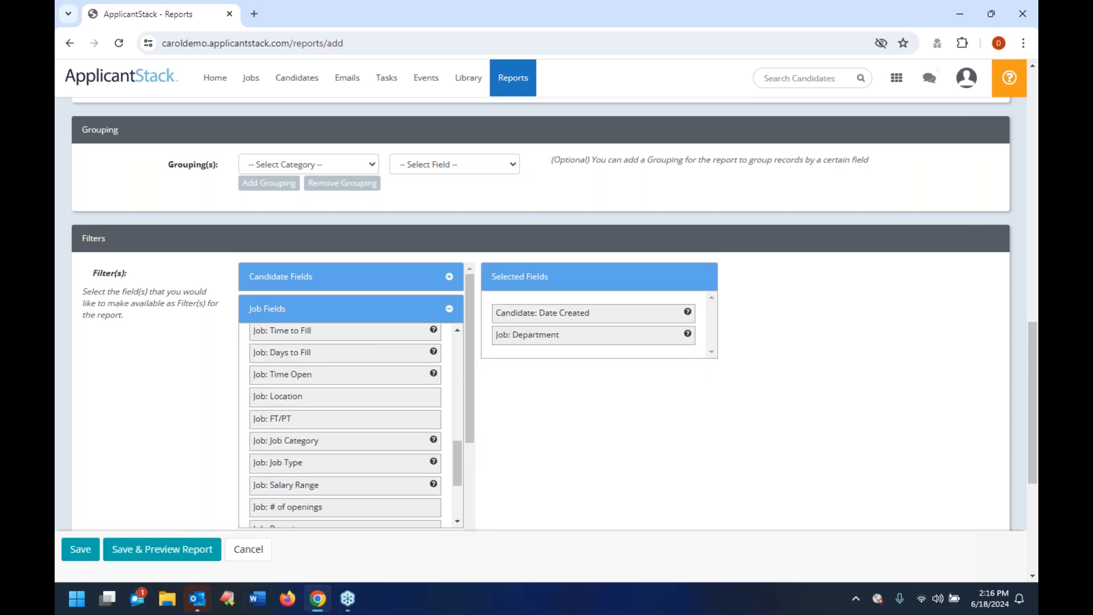
scroll(214, 425, down, 5)
scroll(199, 423, up, 3)
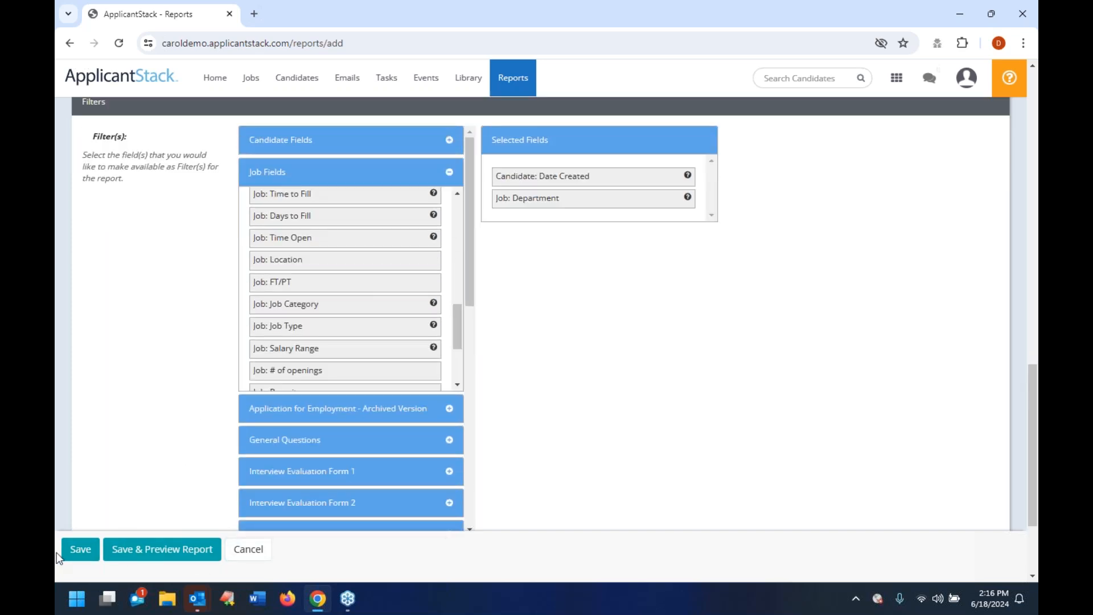
Save the report with a preview, and return to the reports list.
click(150, 550)
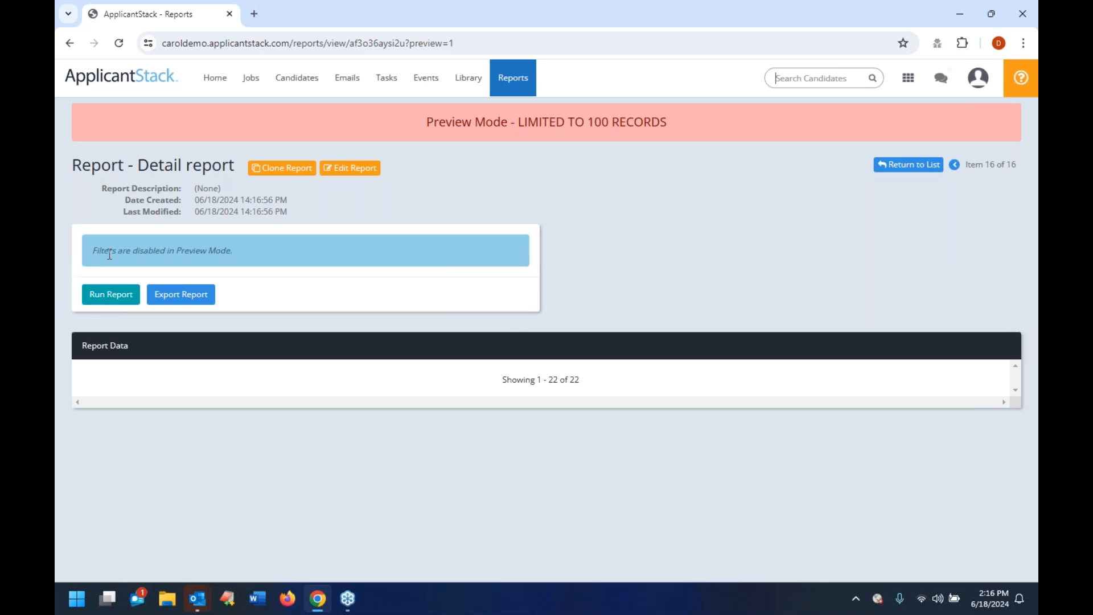
drag(104, 251, 233, 252)
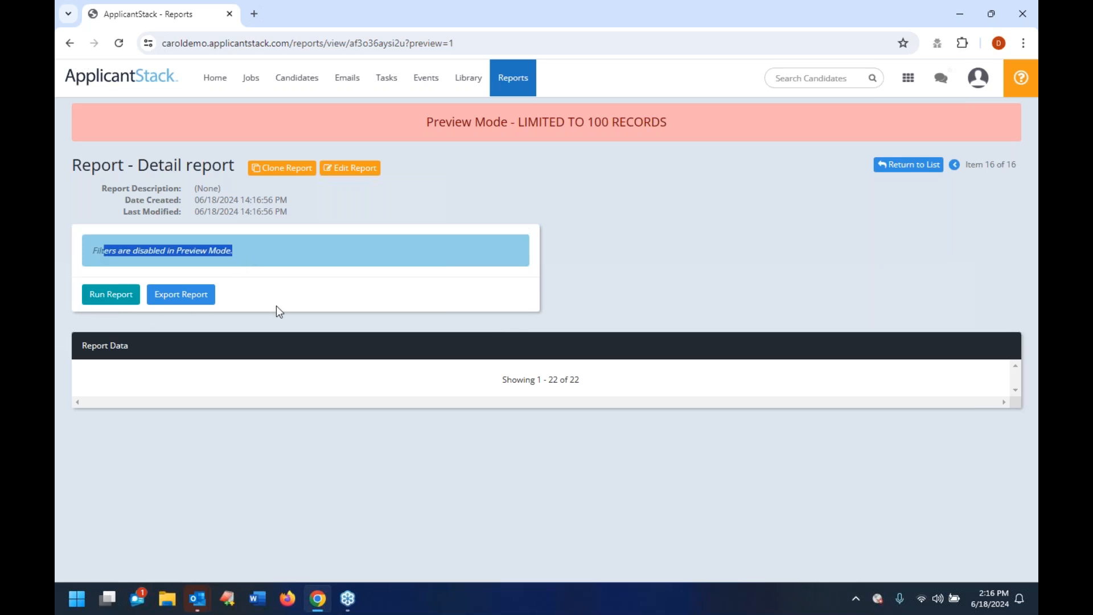
click(925, 167)
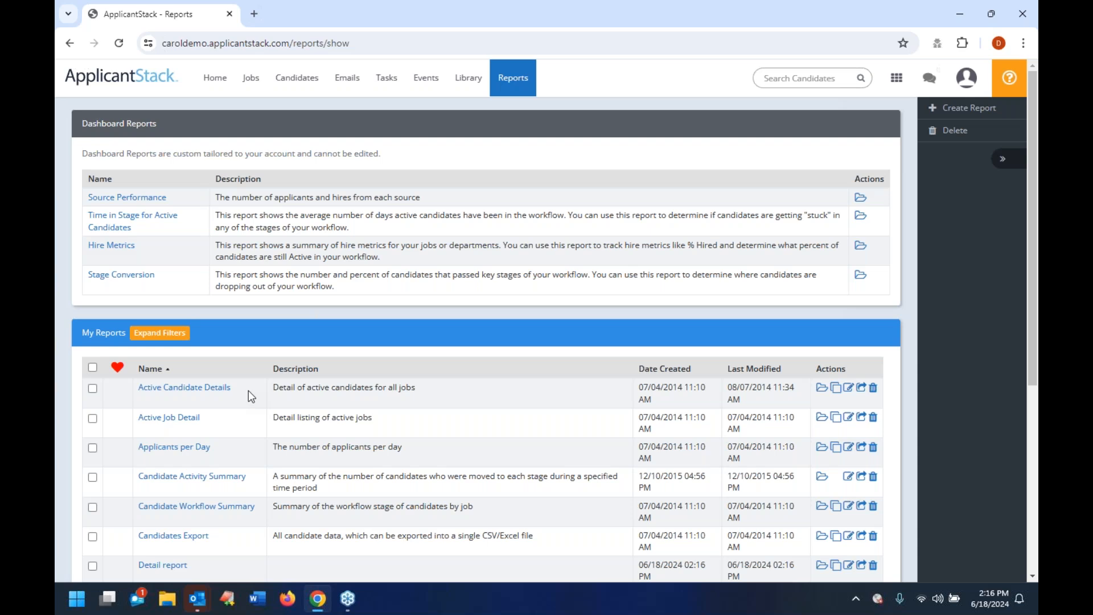
scroll(245, 393, down, 5)
scroll(245, 393, up, 5)
Go back to the blank report creation form and name the new report "Detail Report".
key(alt+Left)
key(alt+Left)
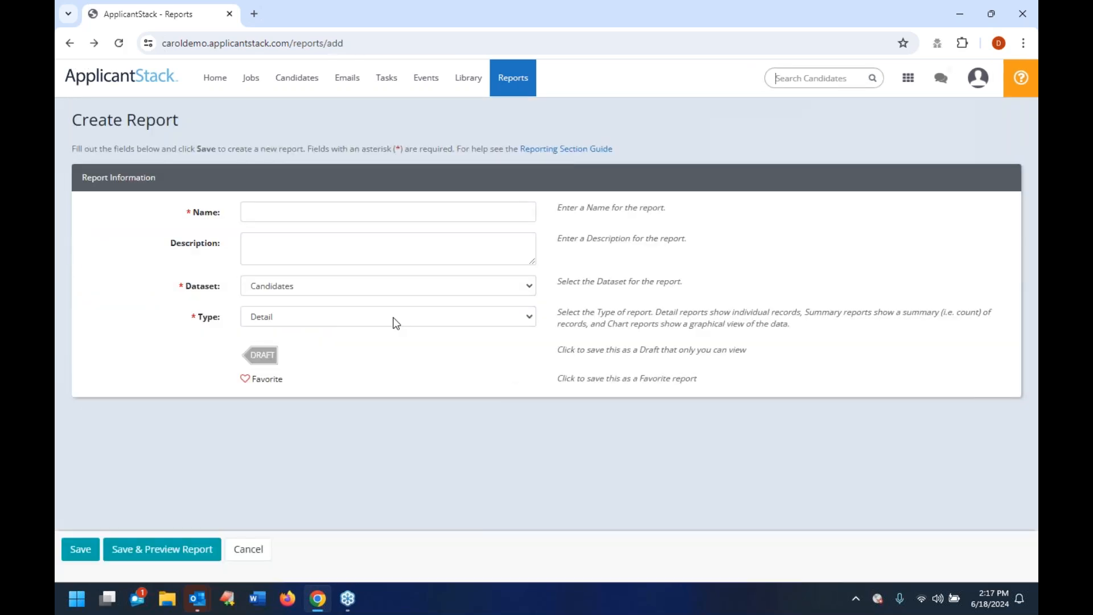
click(351, 215)
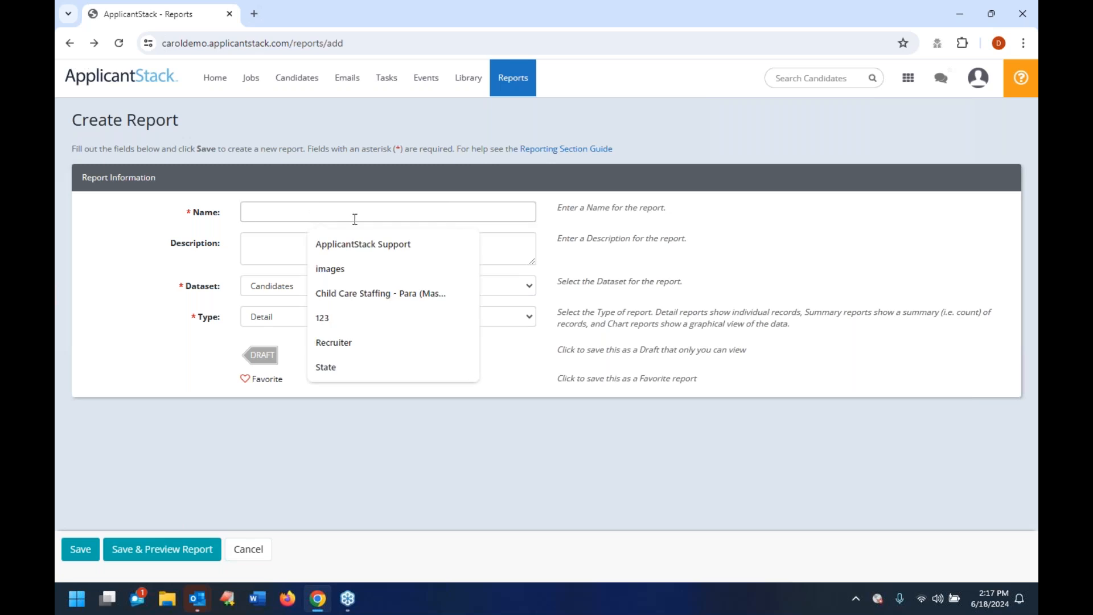
text(de)
key(BackSpace)
key(BackSpace)
text(de)
key(BackSpace)
key(BackSpace)
text(De)
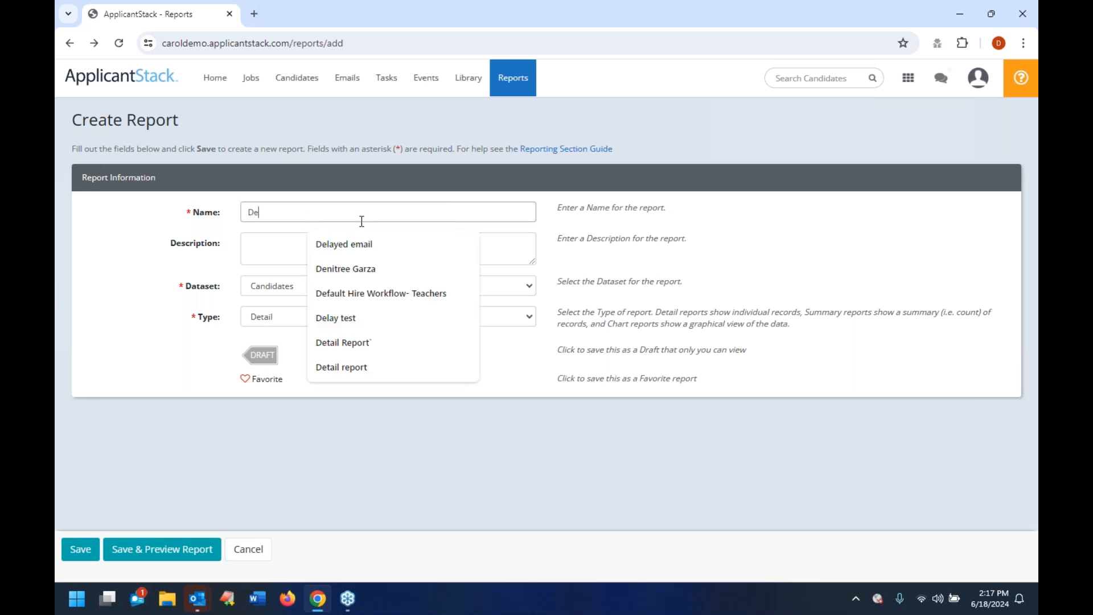
text(tail Report)
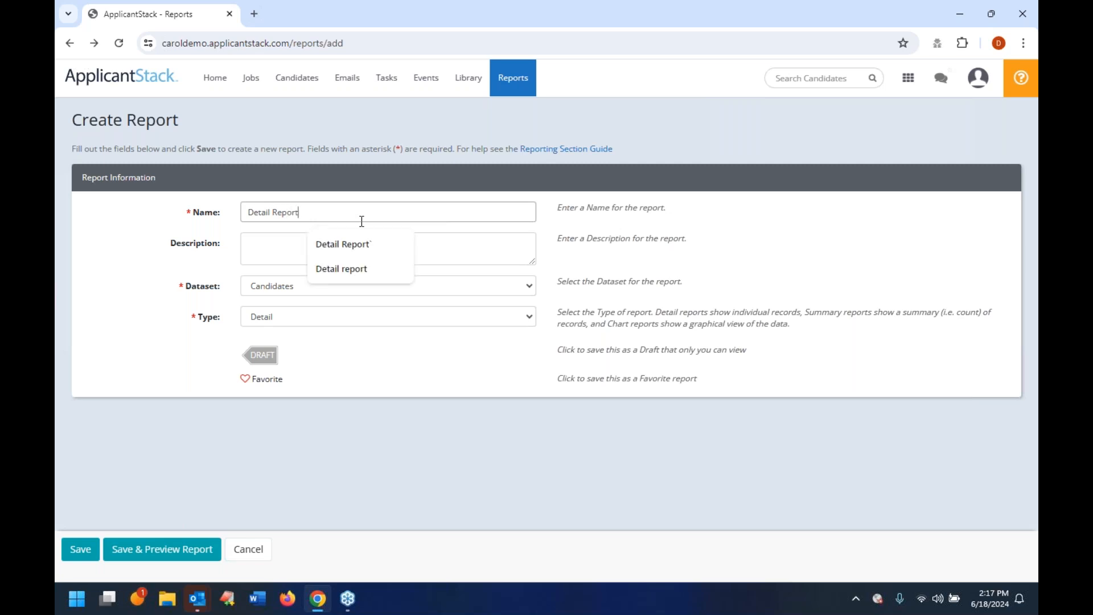
key(Tab)
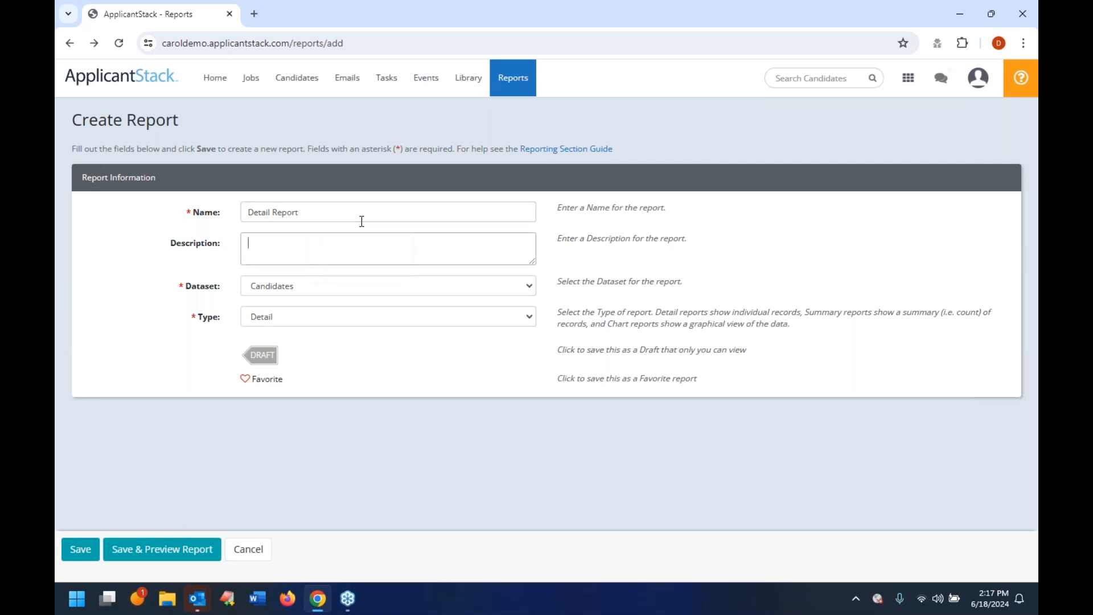
Reselect Detail as the report's type so that its field selection loads.
click(303, 319)
click(297, 357)
click(300, 317)
click(270, 343)
Add the Candidate Name and Job Name fields to the new report's selected fields.
scroll(295, 318, down, 3)
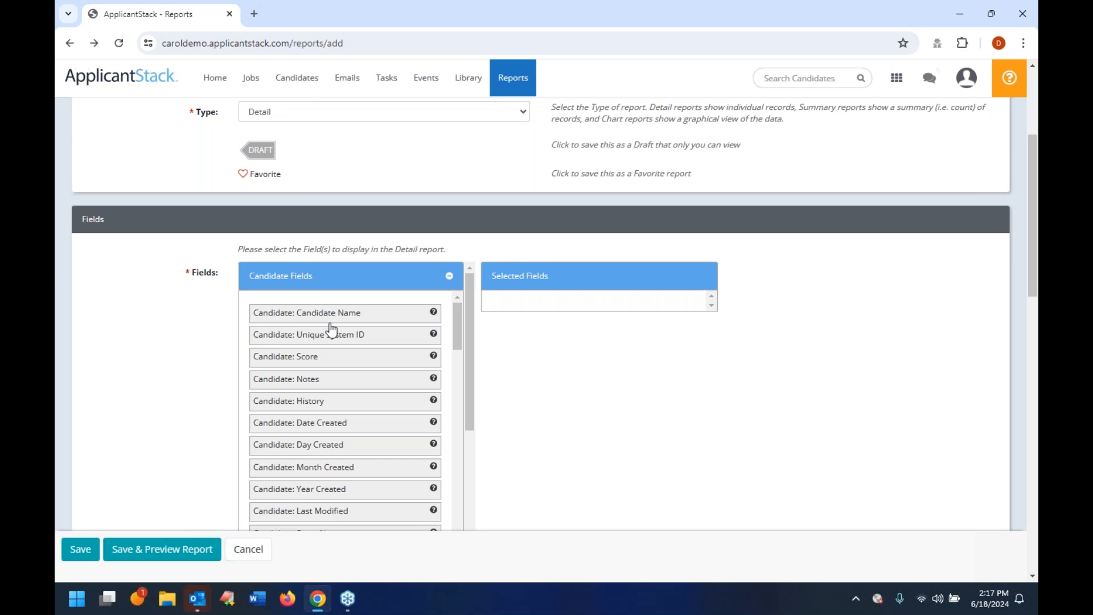
scroll(302, 319, down, 1)
drag(296, 251, 664, 243)
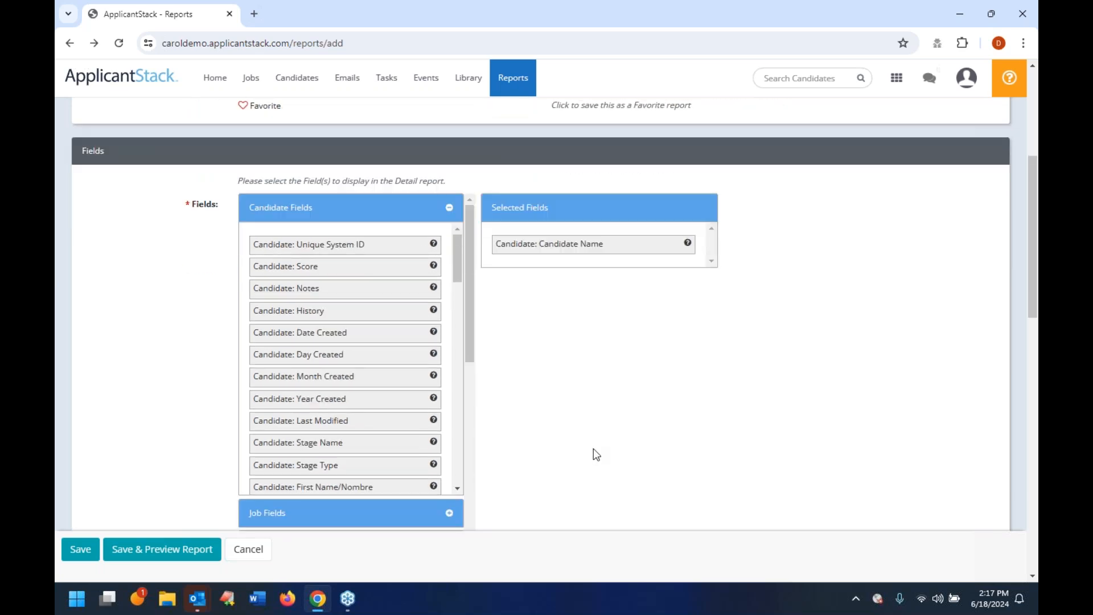
scroll(592, 453, down, 8)
scroll(393, 364, up, 7)
scroll(395, 322, up, 1)
click(318, 512)
drag(281, 285, 572, 267)
Add the candidate fields Address 1, Phone and Email to the new report's selected fields.
click(314, 208)
scroll(349, 355, down, 5)
scroll(349, 354, down, 3)
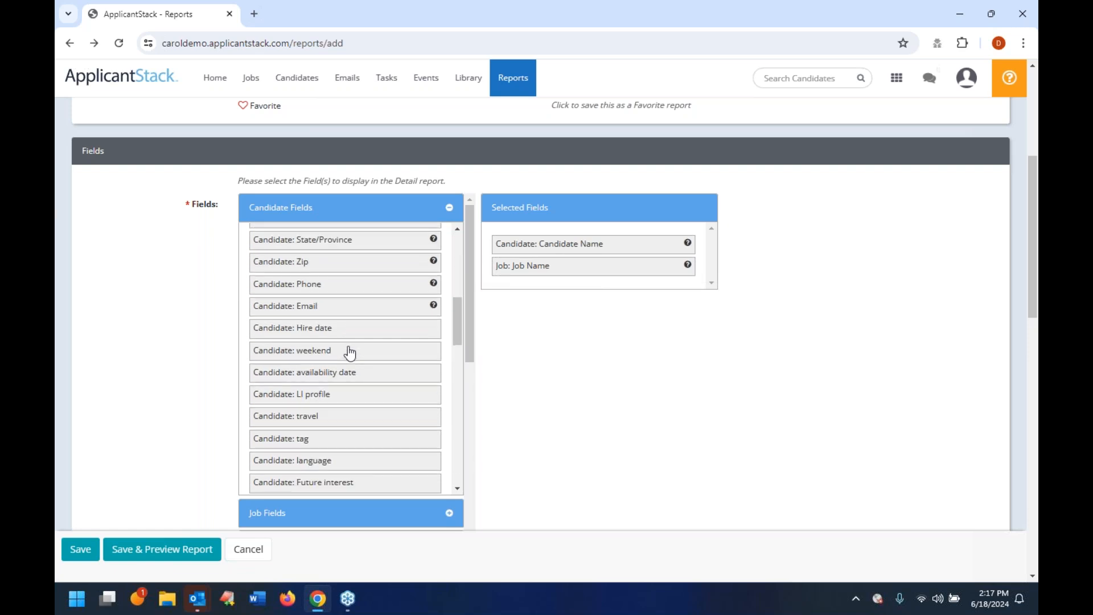
scroll(349, 347, up, 1)
scroll(348, 341, up, 1)
drag(319, 256, 649, 302)
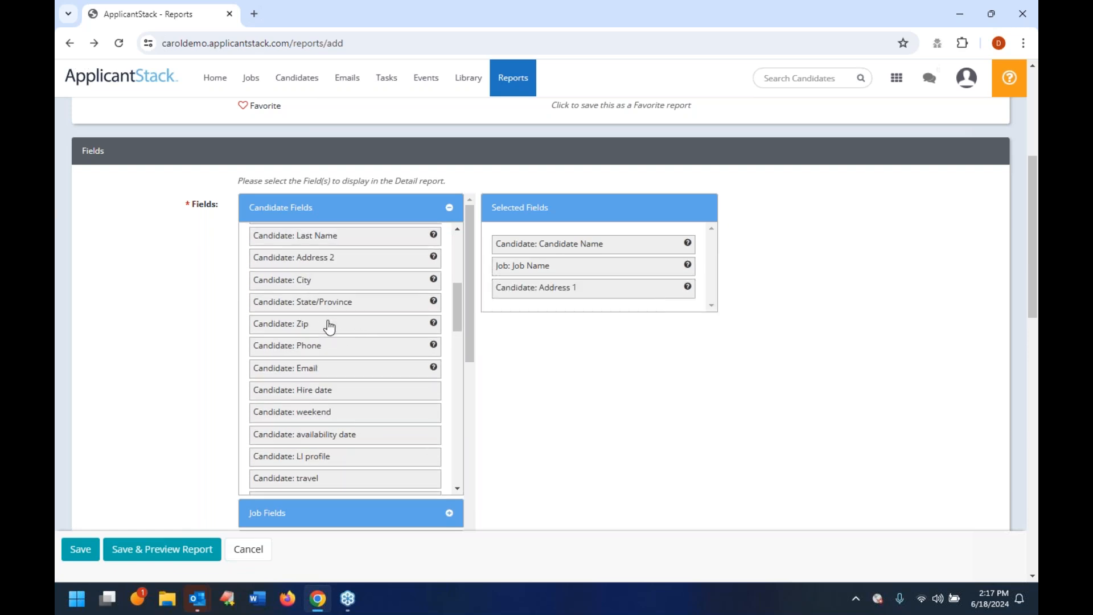
drag(339, 348, 663, 314)
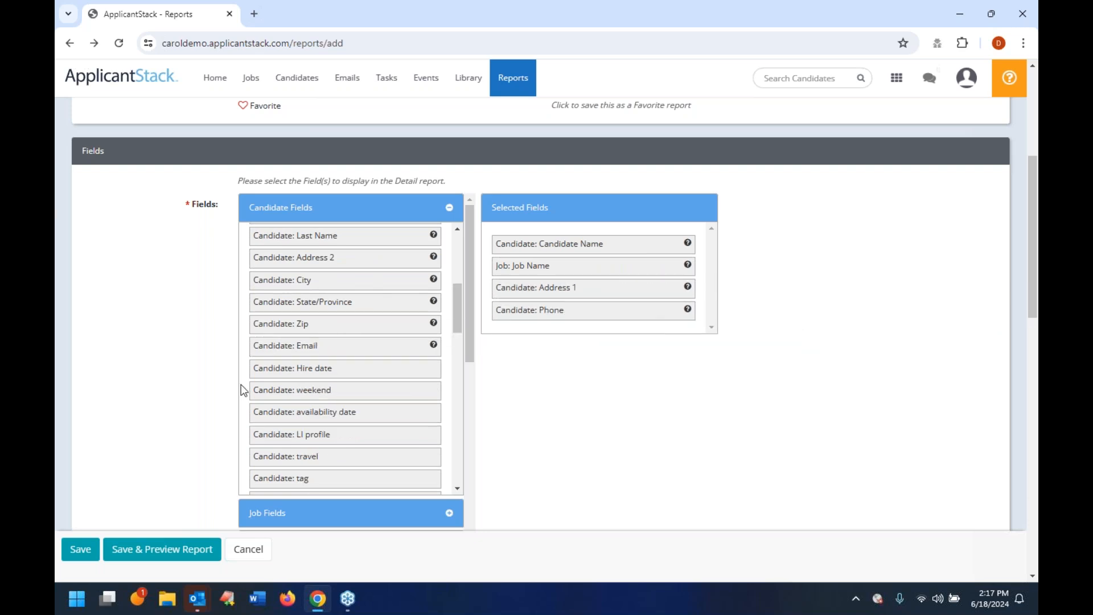
drag(285, 348, 642, 333)
Make the candidate Date Created field available as a filter for the new report.
scroll(630, 424, down, 5)
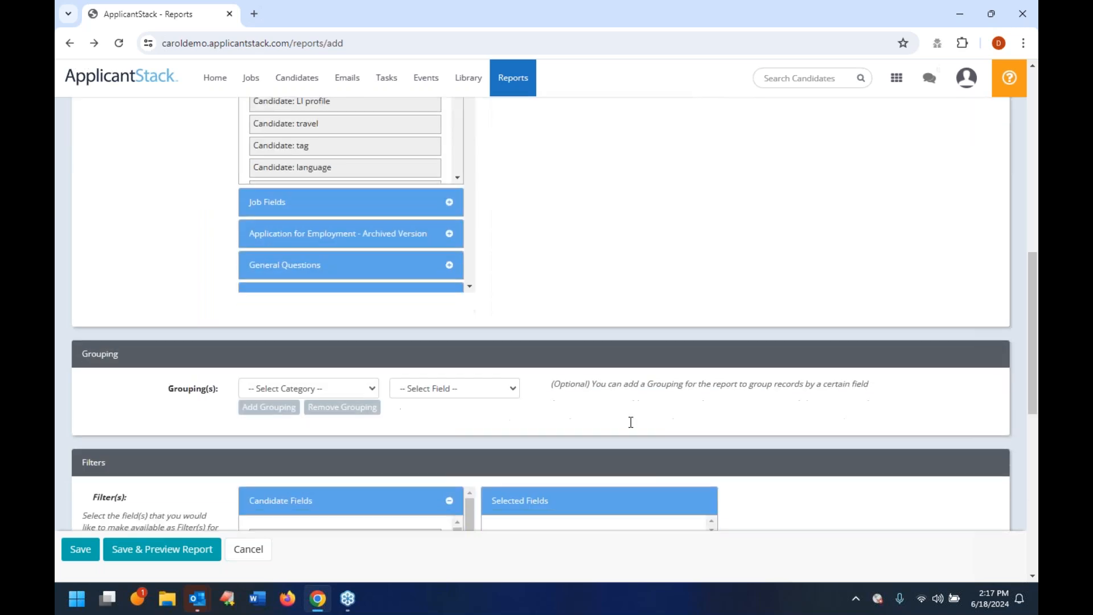
scroll(273, 455, down, 4)
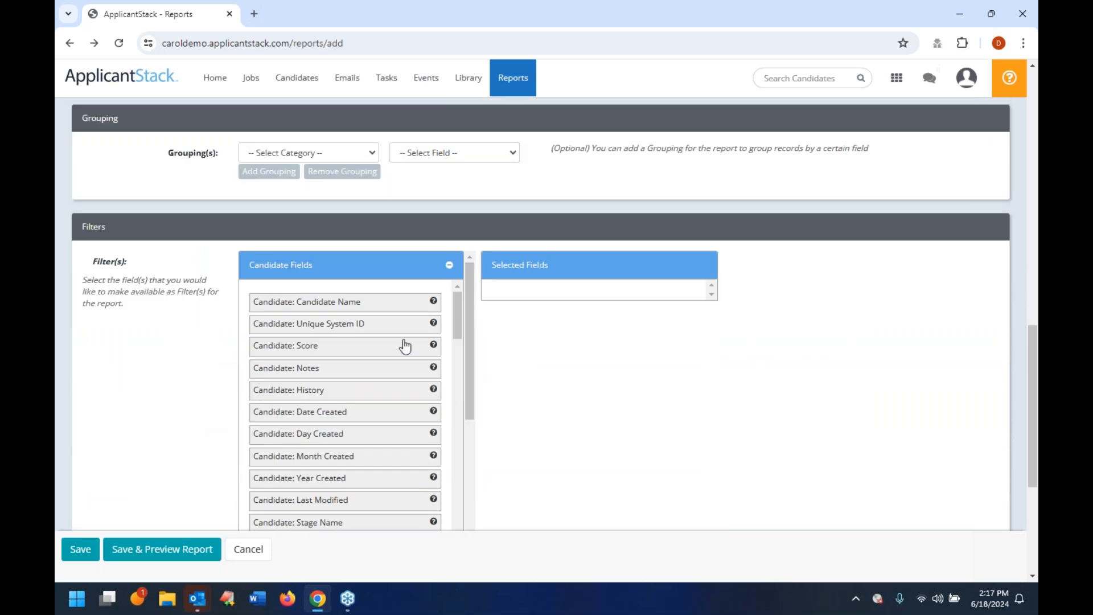
scroll(342, 356, down, 3)
scroll(417, 376, up, 2)
scroll(418, 376, up, 1)
scroll(556, 387, down, 1)
drag(291, 345, 588, 231)
Make the job Department field available as a filter for the report and save the report.
click(293, 502)
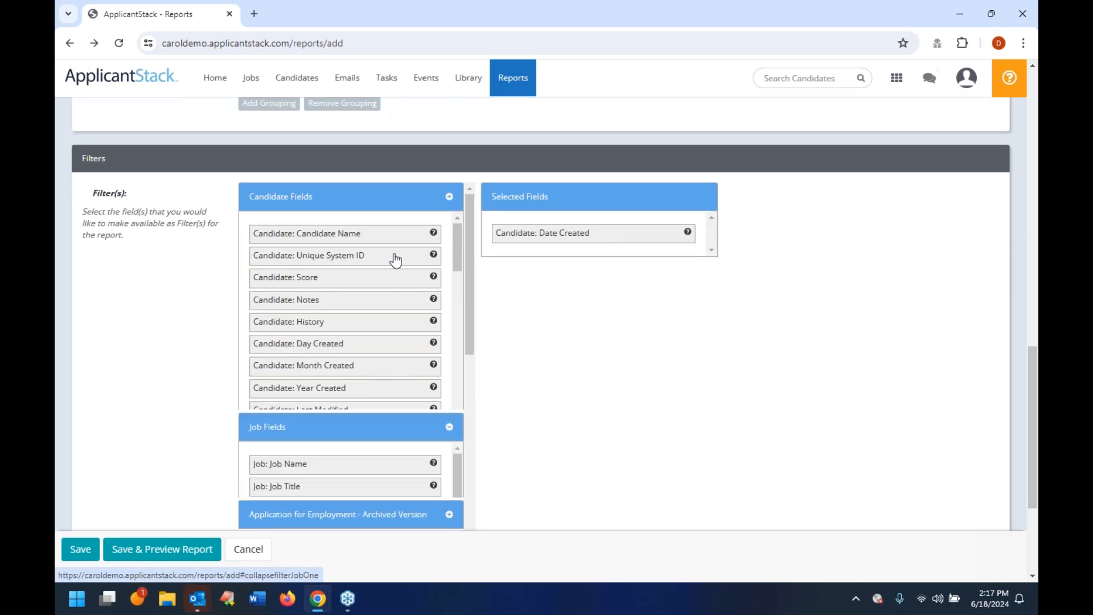
scroll(362, 341, down, 3)
scroll(362, 342, down, 3)
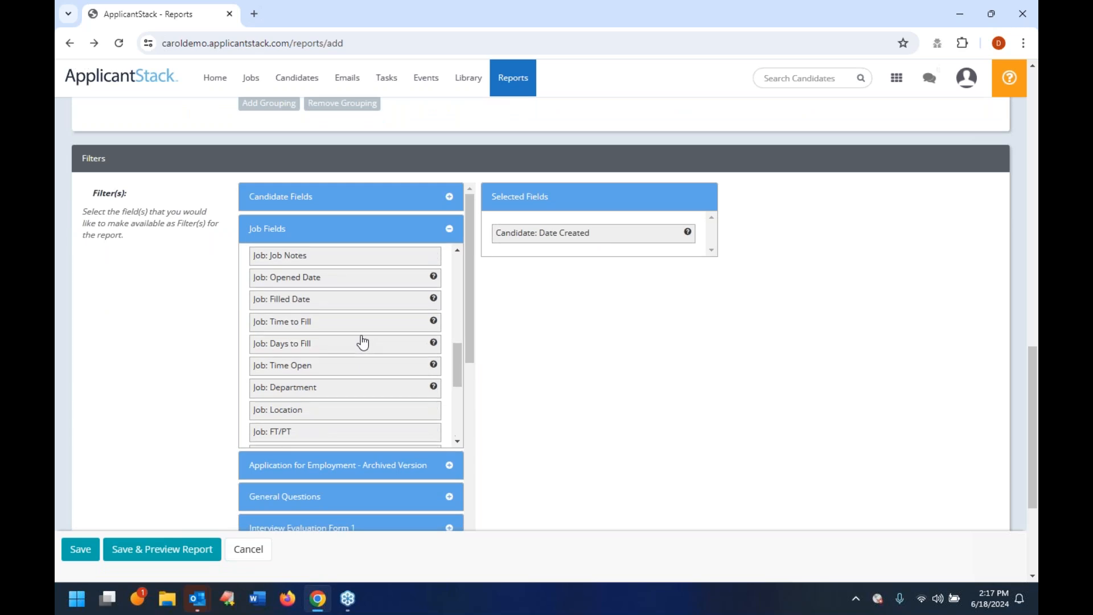
drag(293, 386, 606, 275)
click(86, 548)
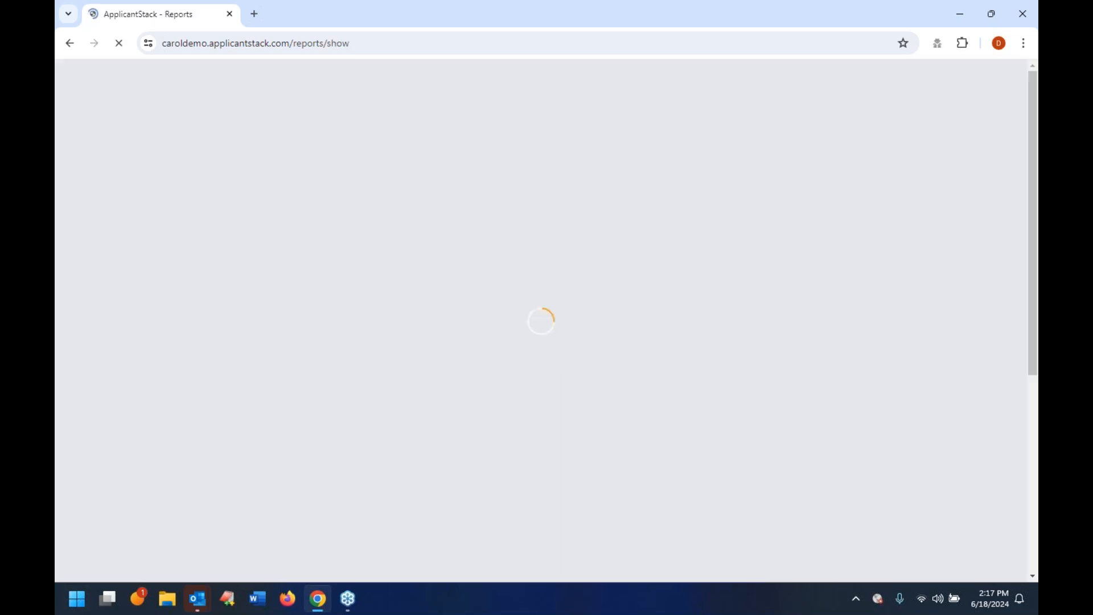
Open the newly saved Detail Report and run it without any filter.
scroll(358, 440, down, 1)
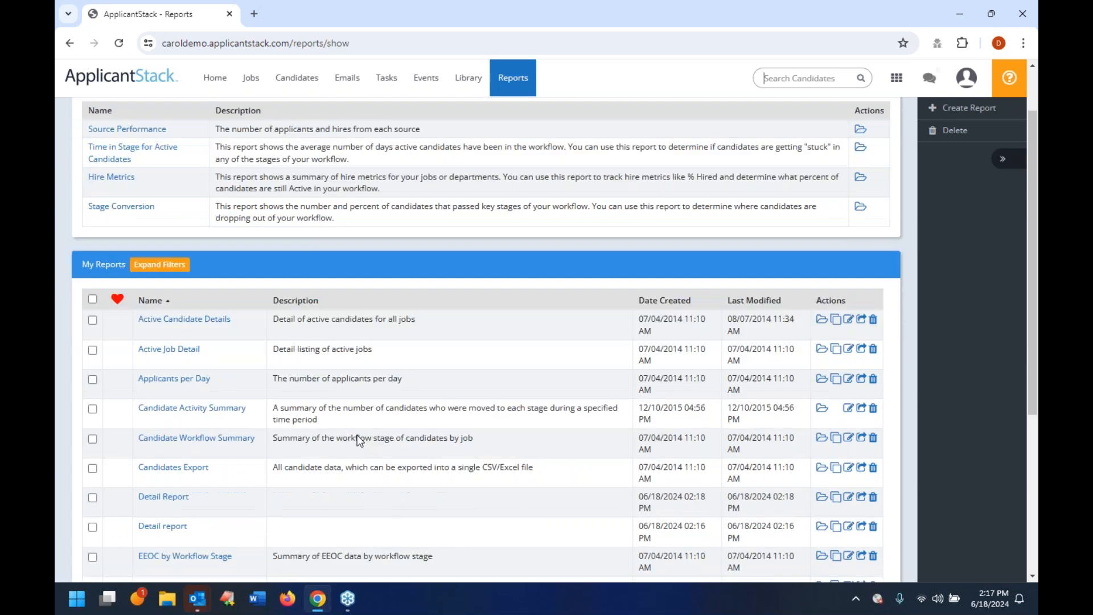
click(173, 498)
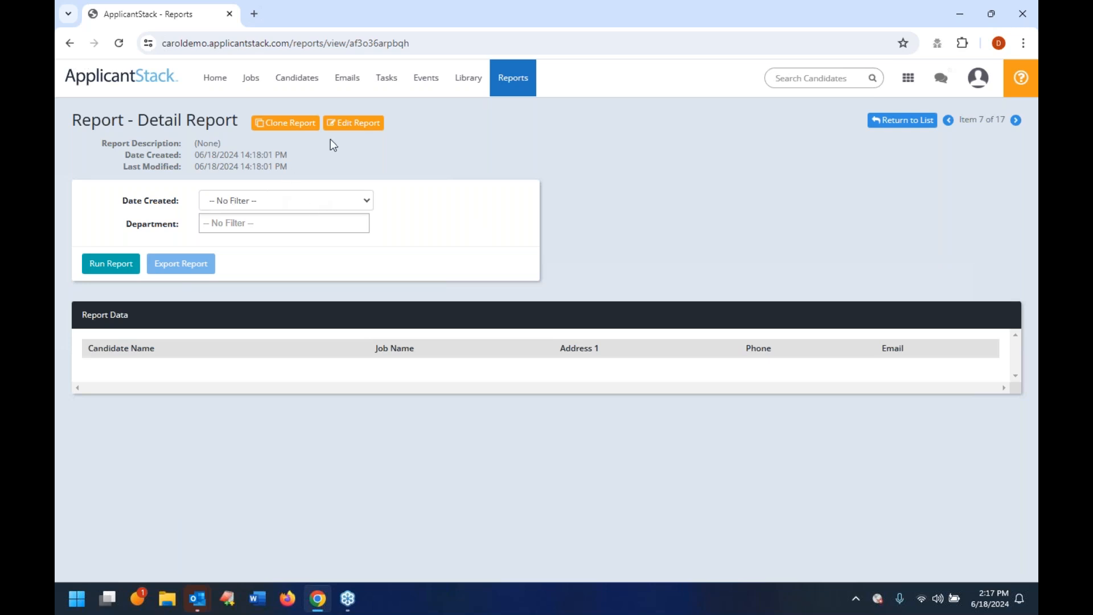
click(122, 267)
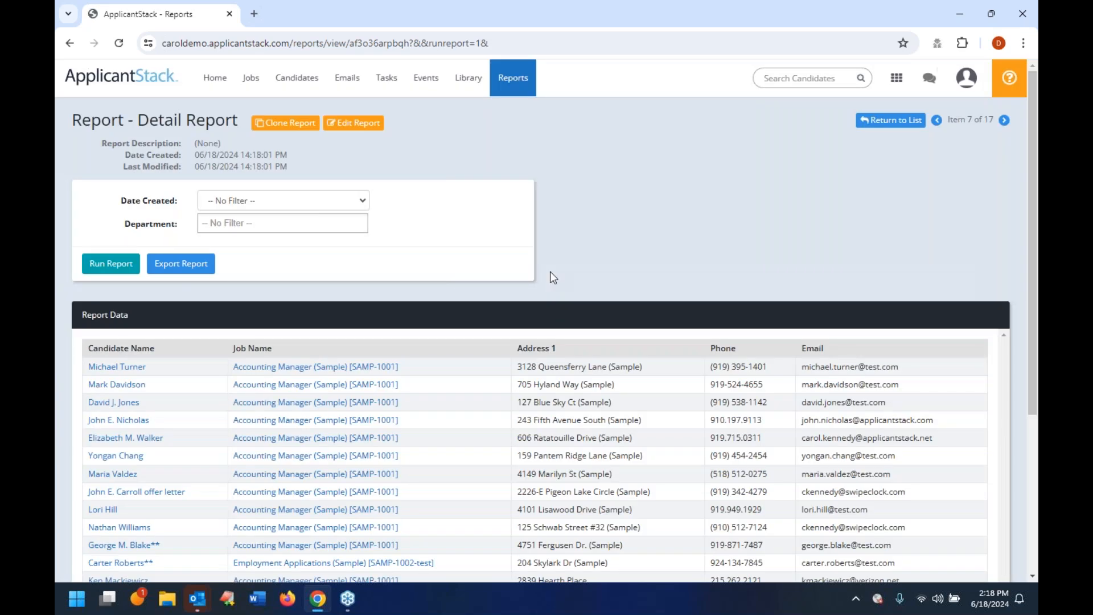
scroll(626, 309, down, 2)
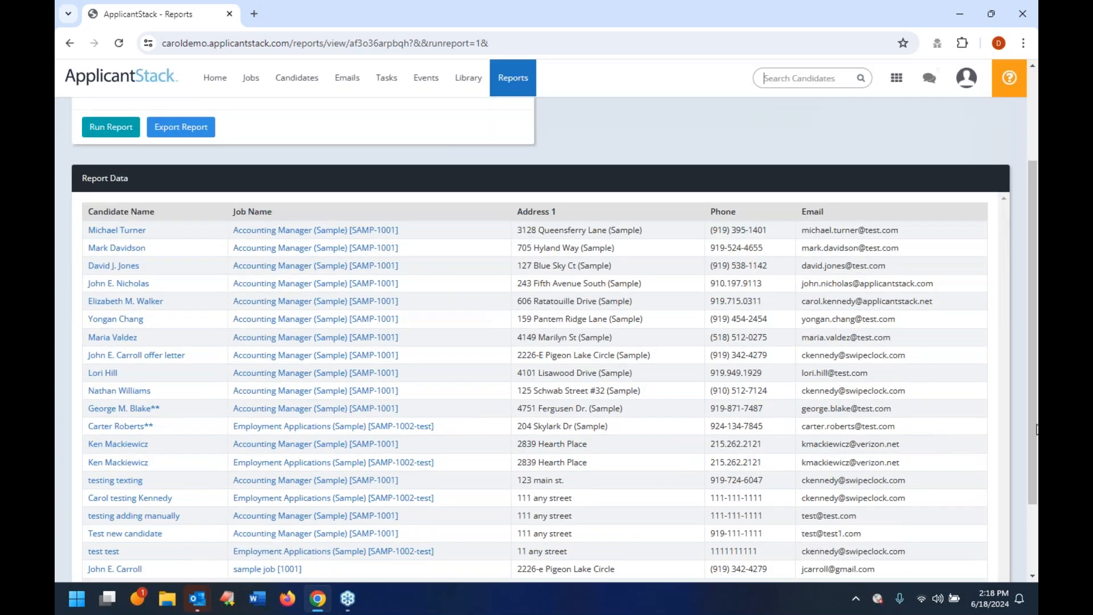
scroll(977, 455, down, 1)
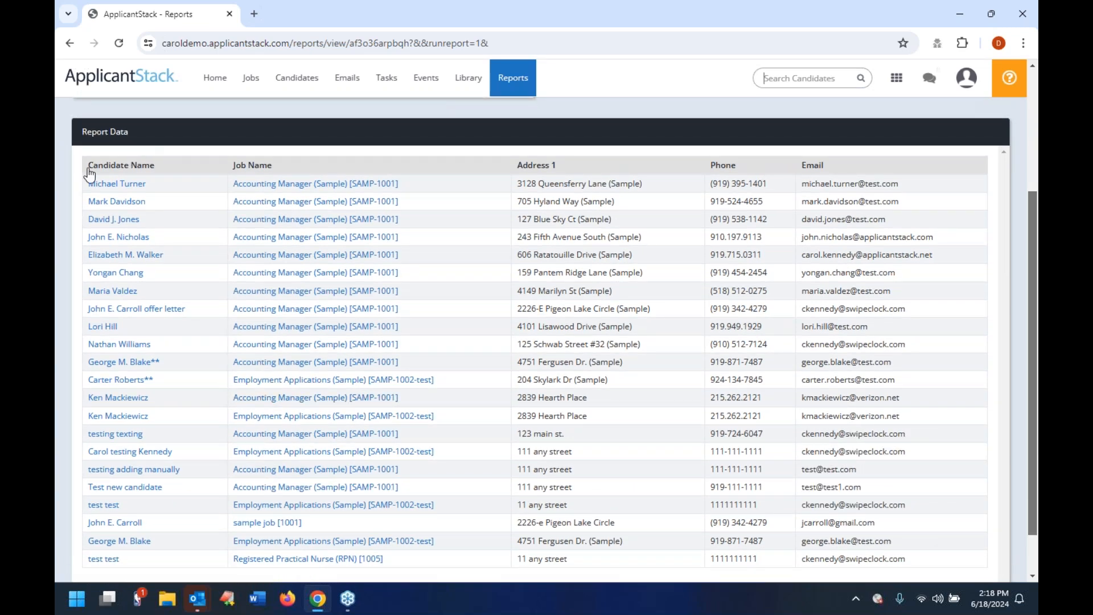
Sort the report data by Candidate Name and look through the sorted records.
drag(88, 166, 165, 177)
click(164, 169)
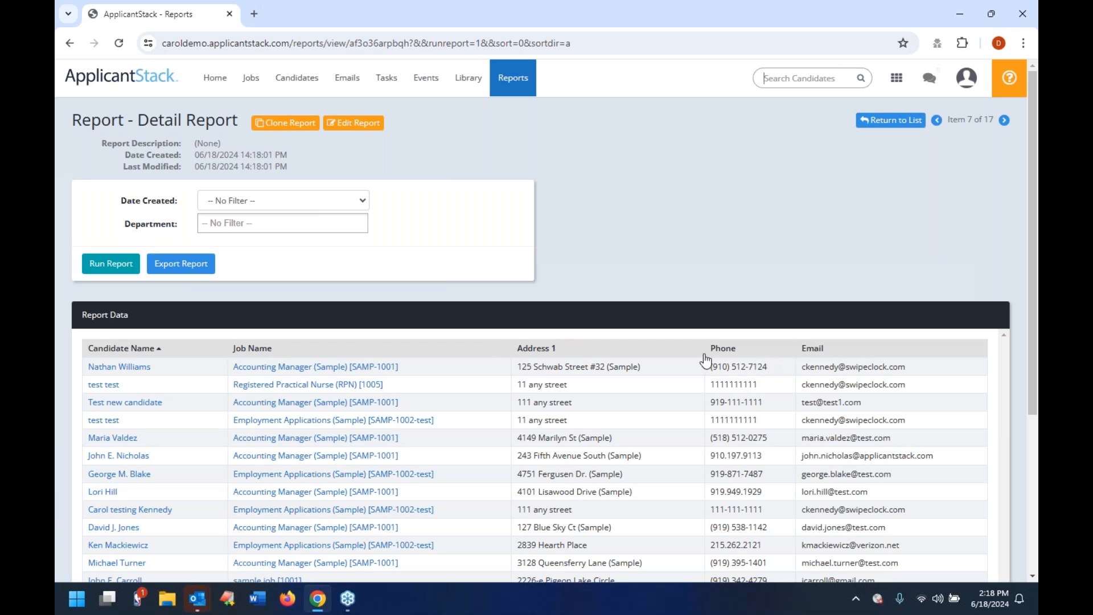
scroll(221, 284, down, 1)
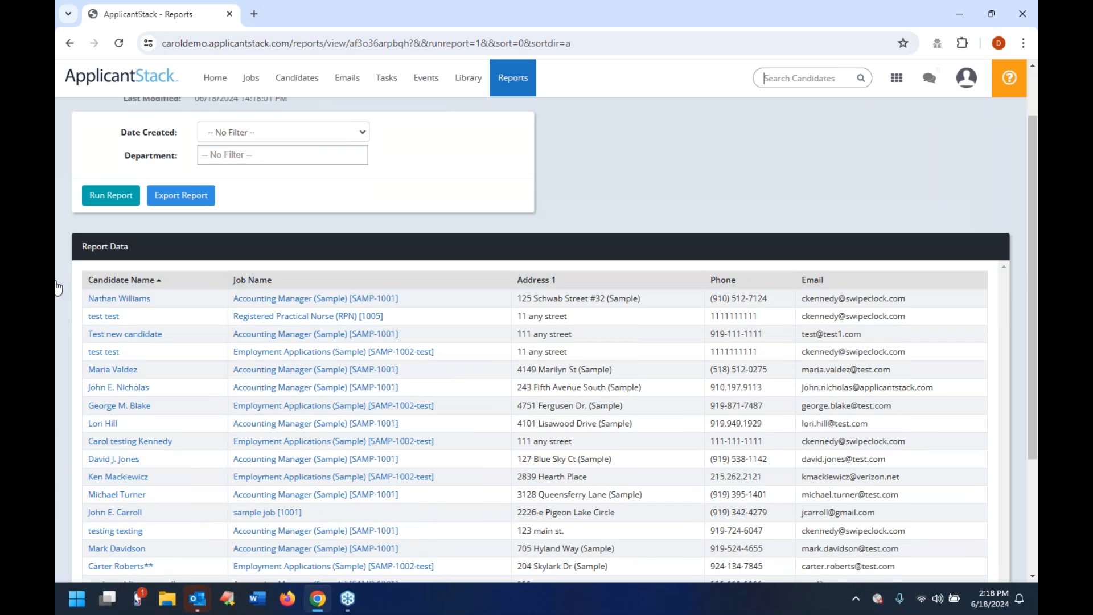
scroll(184, 280, down, 1)
scroll(184, 280, down, 2)
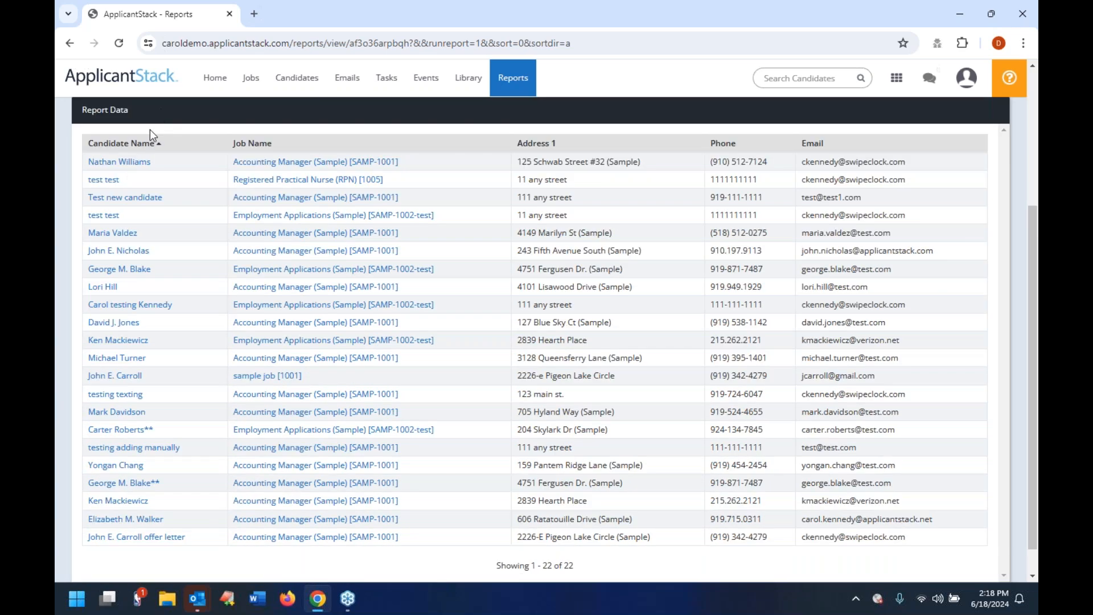
Sort the report data by Job Name and then by Email, reviewing the records each time.
click(294, 150)
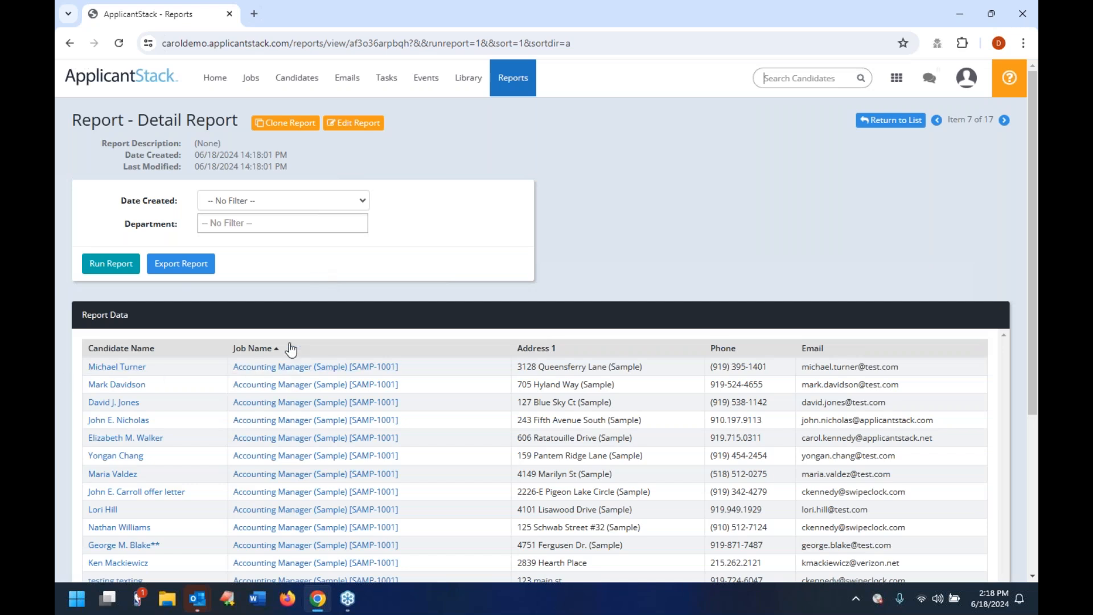
scroll(278, 288, down, 1)
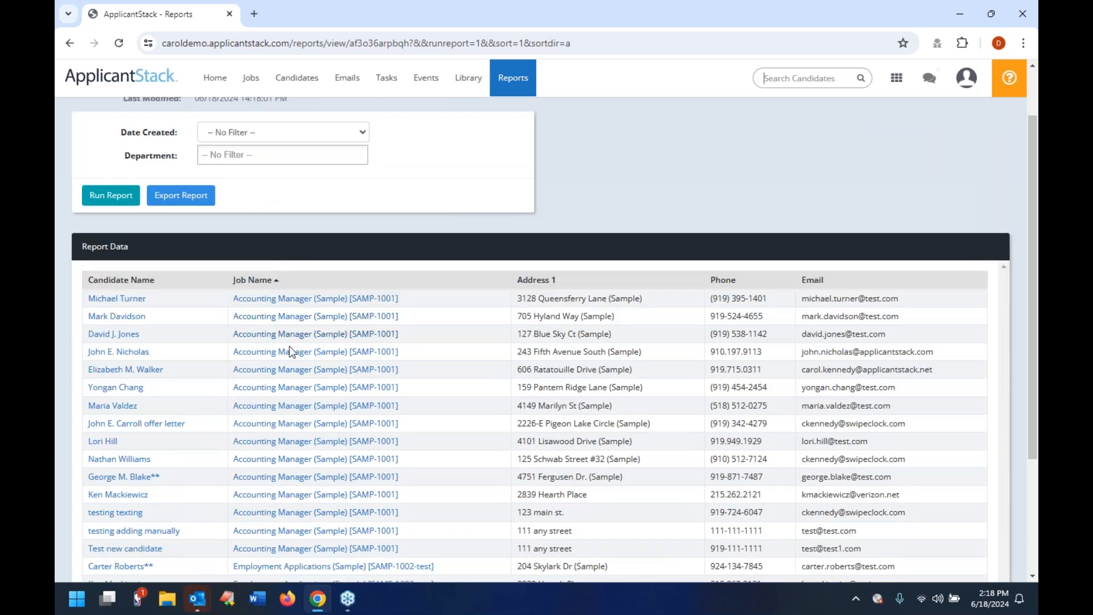
scroll(292, 351, down, 2)
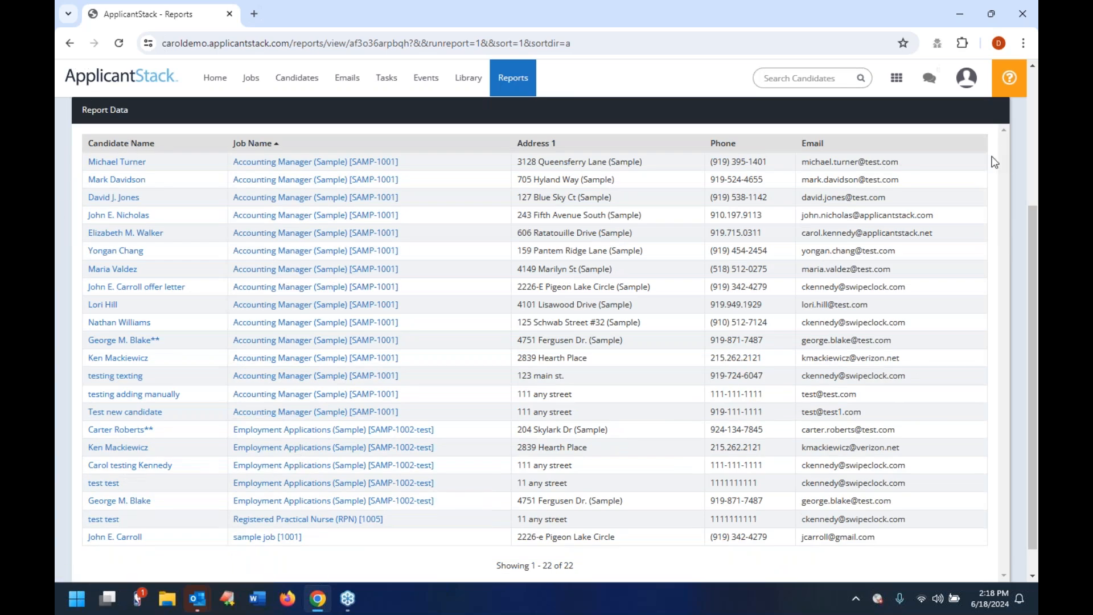
click(822, 144)
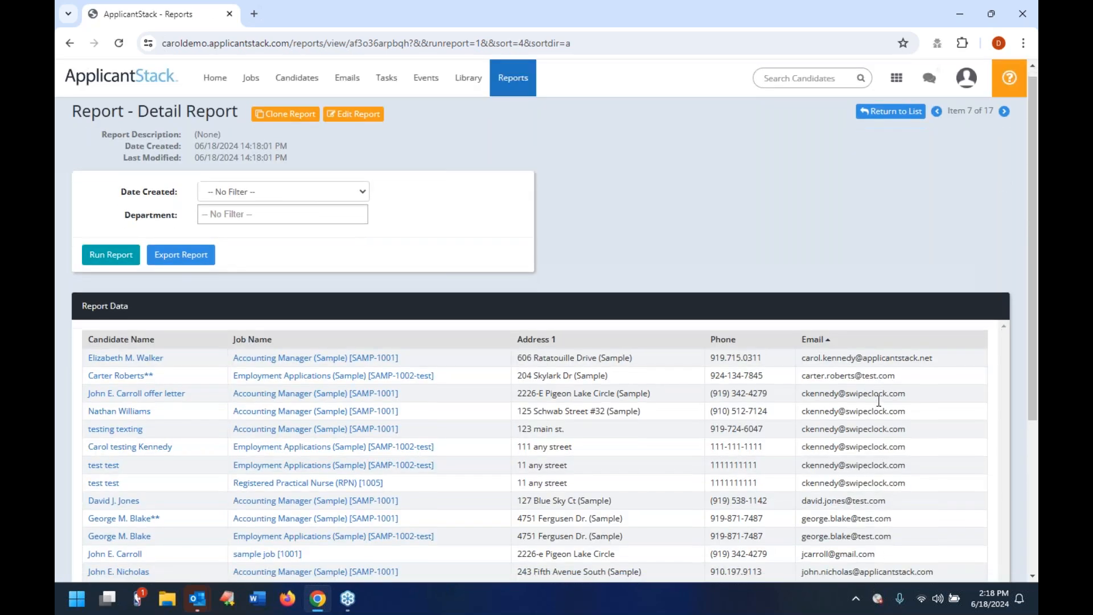
scroll(880, 390, down, 2)
scroll(831, 414, up, 2)
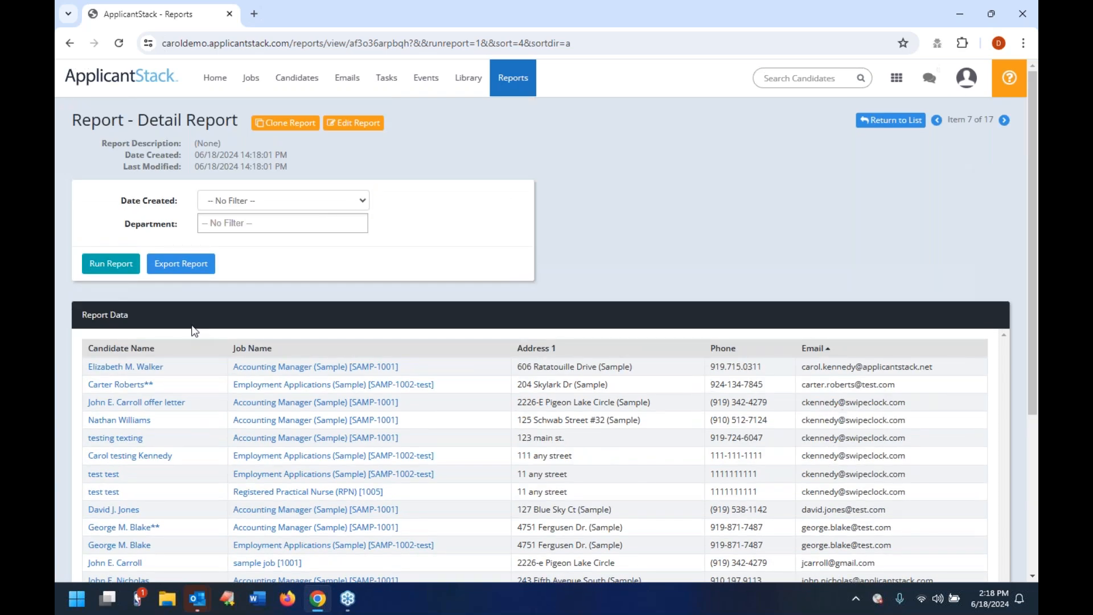
Export the report and open the downloaded file download.csv in Excel.
click(181, 265)
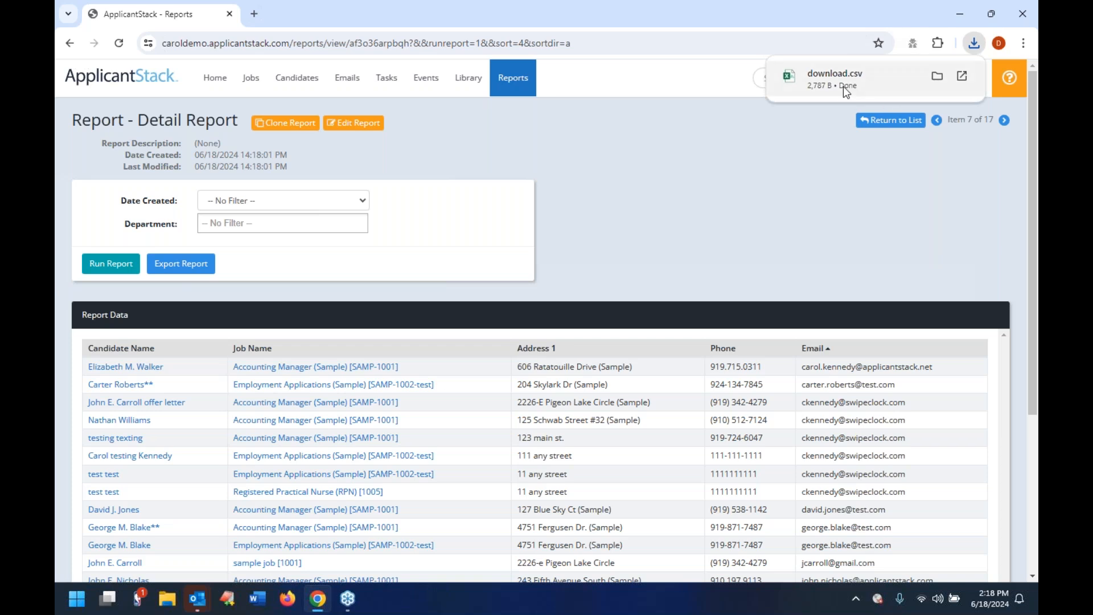
click(843, 87)
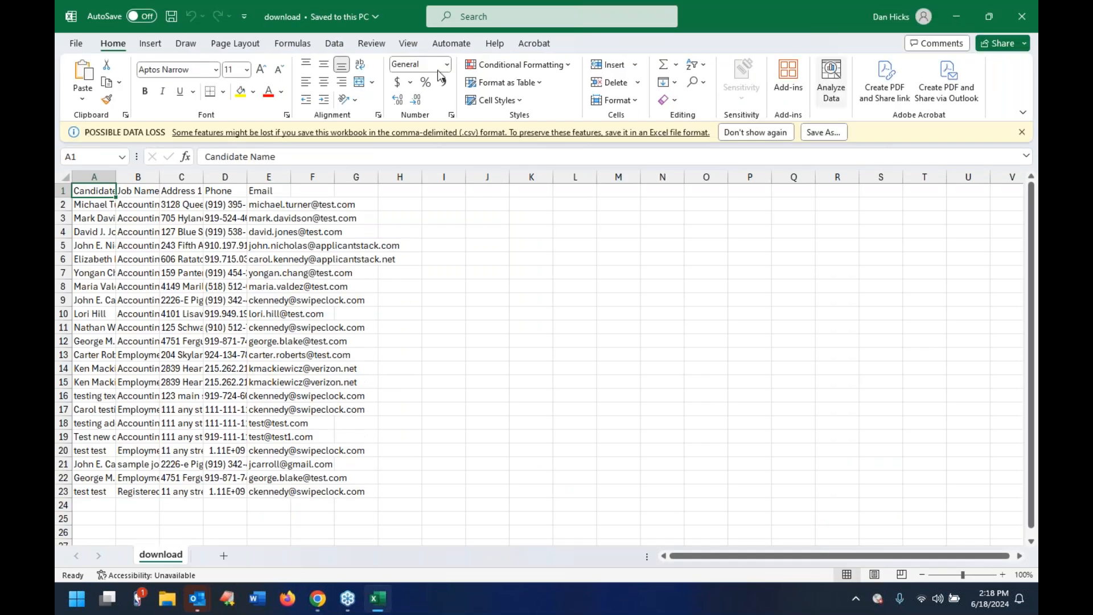
Fit columns A to E to their contents to read the exported data, and close the workbook.
double_click(115, 177)
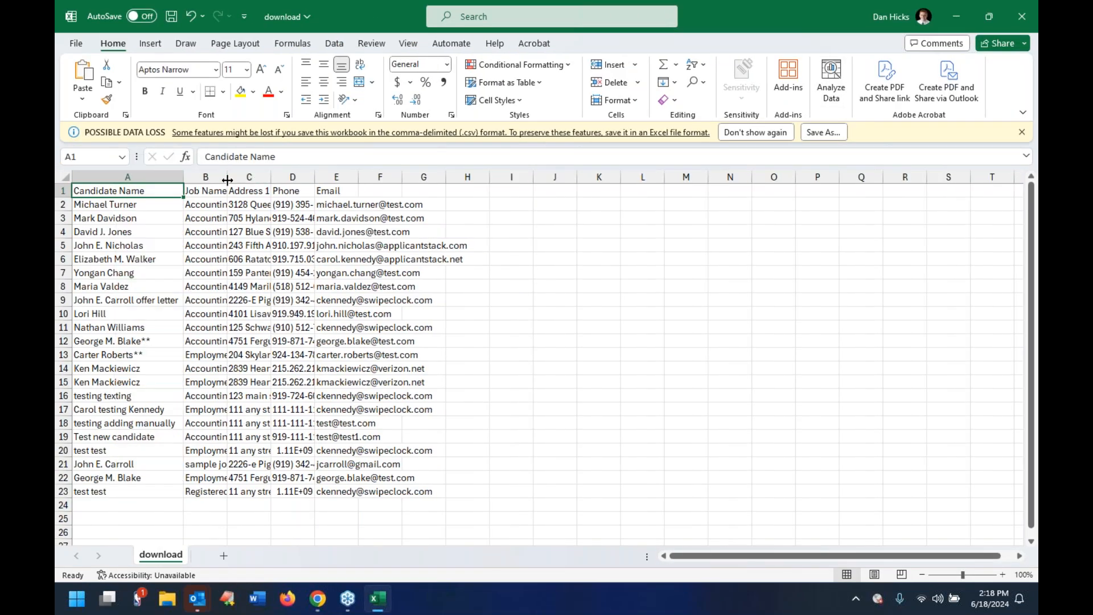
double_click(227, 180)
double_click(458, 177)
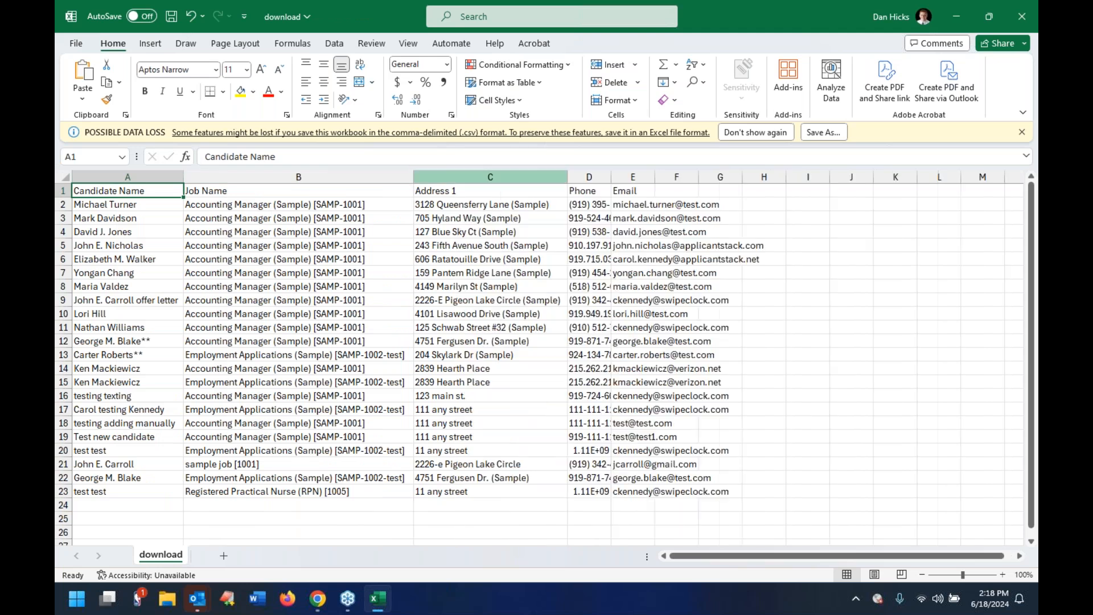
double_click(611, 177)
double_click(677, 177)
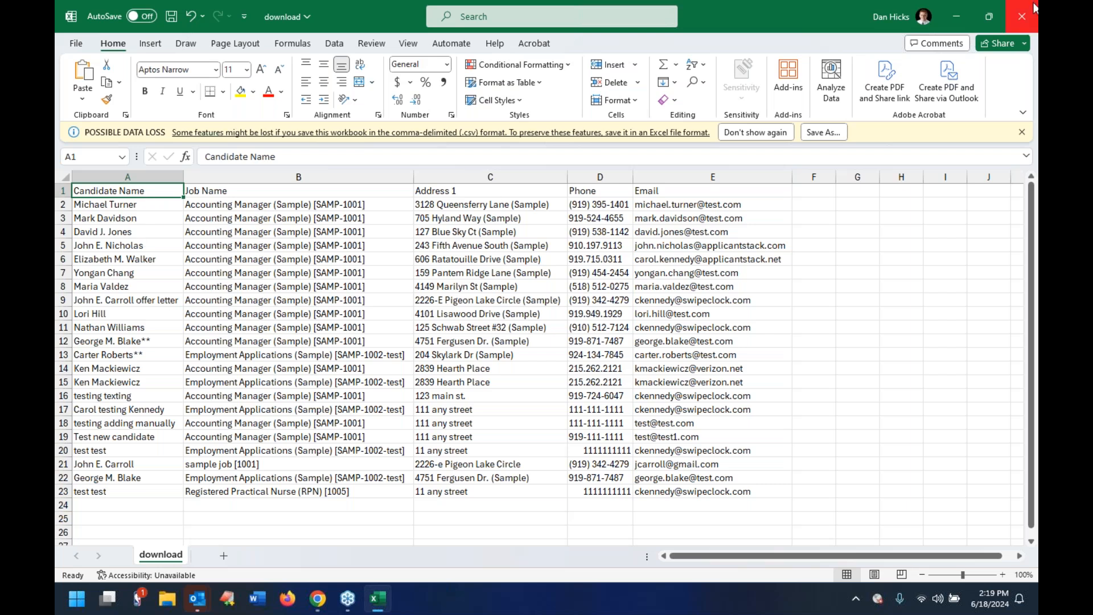
click(1034, 24)
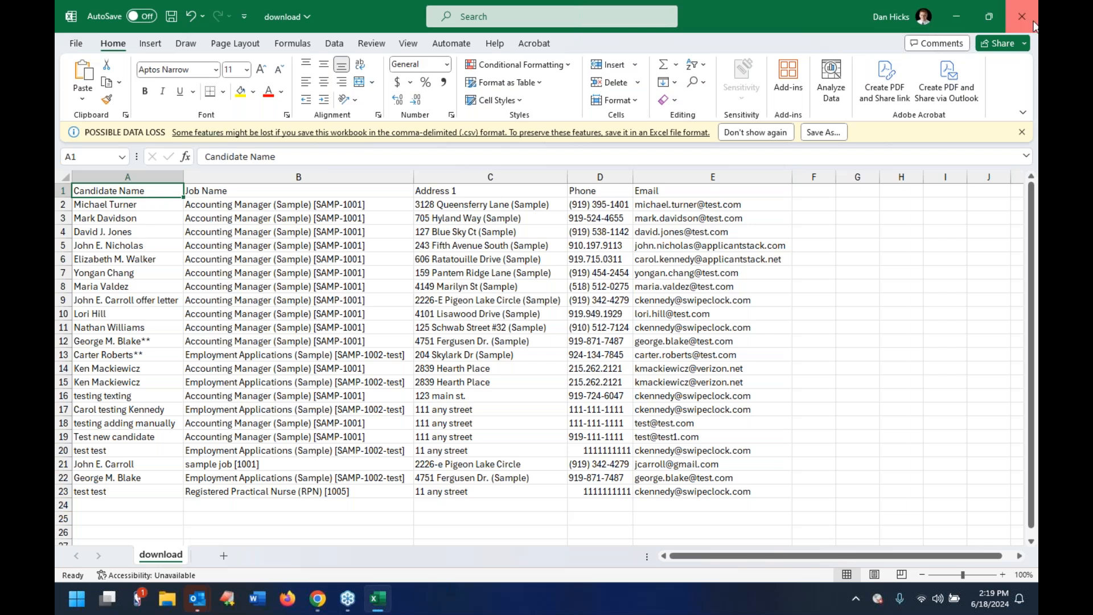
click(559, 319)
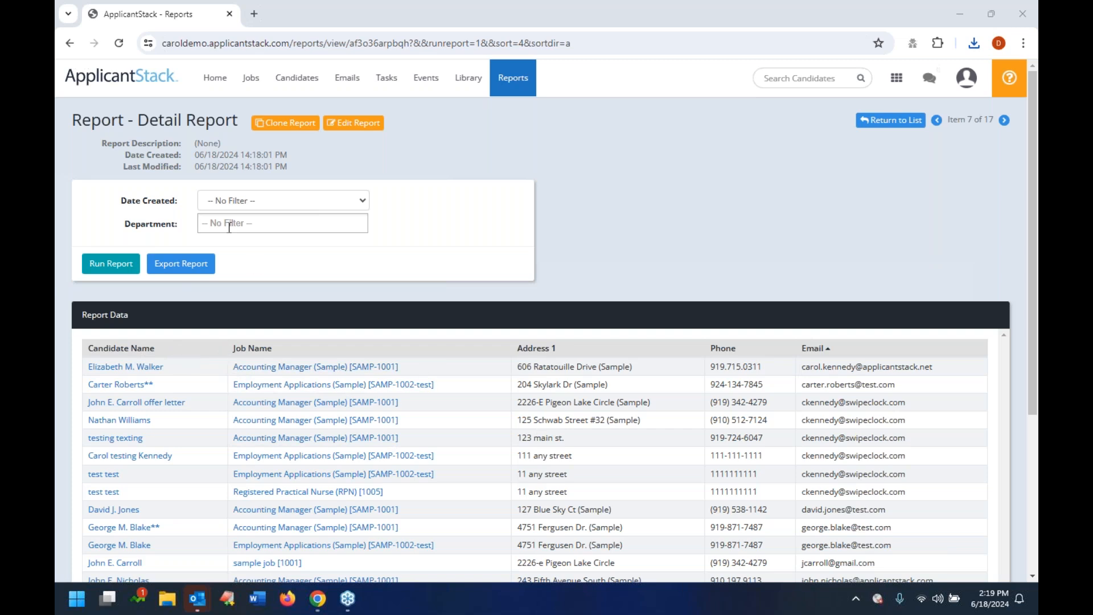
Filter the Detail Report by the Finance department and run it again.
click(272, 225)
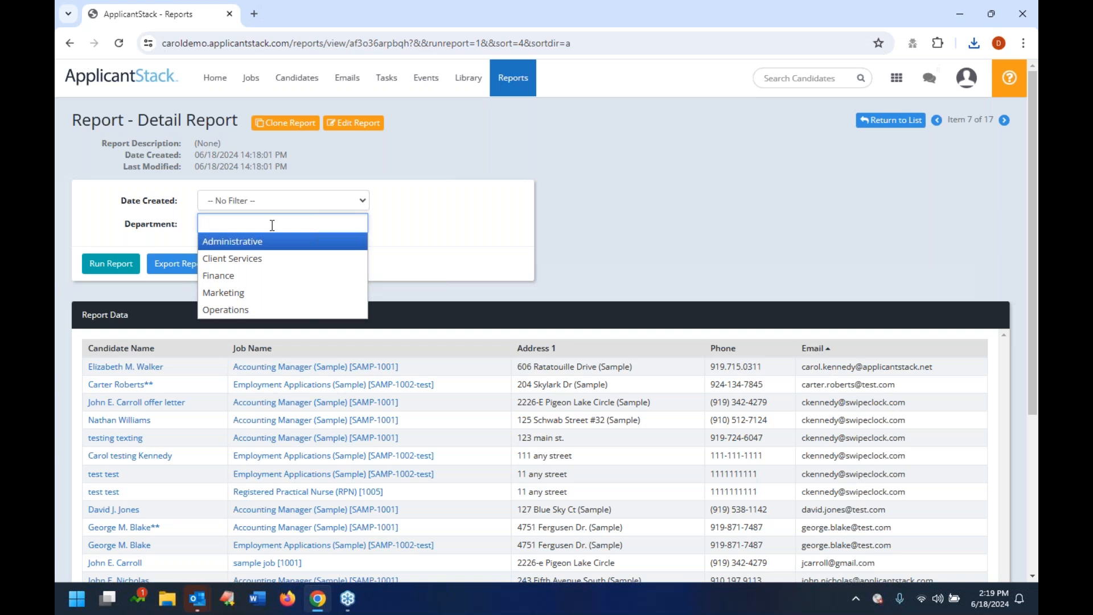
click(236, 277)
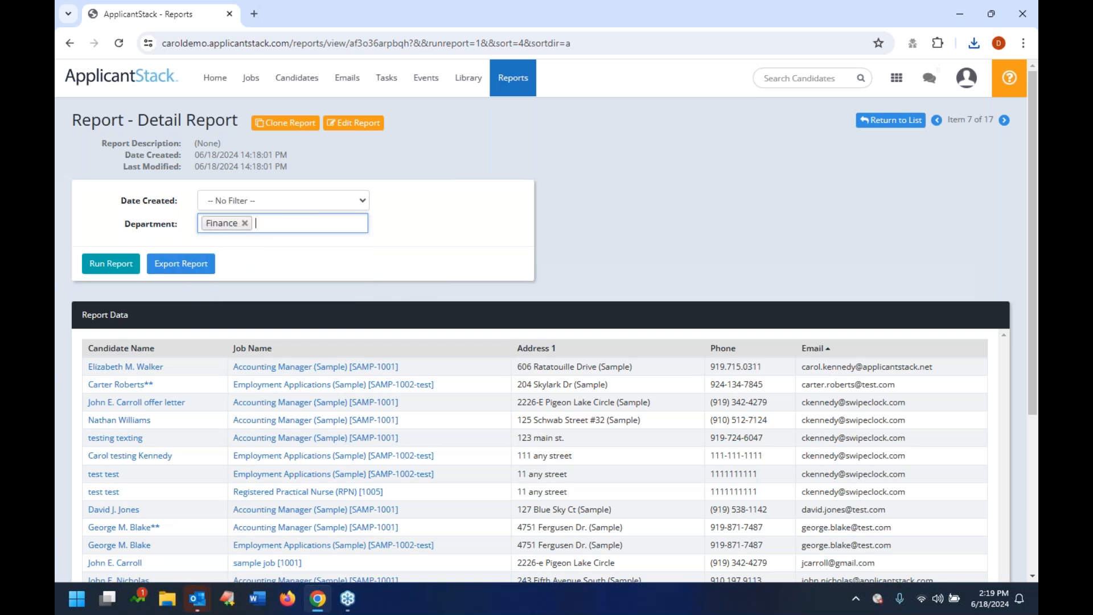
click(92, 265)
click(181, 267)
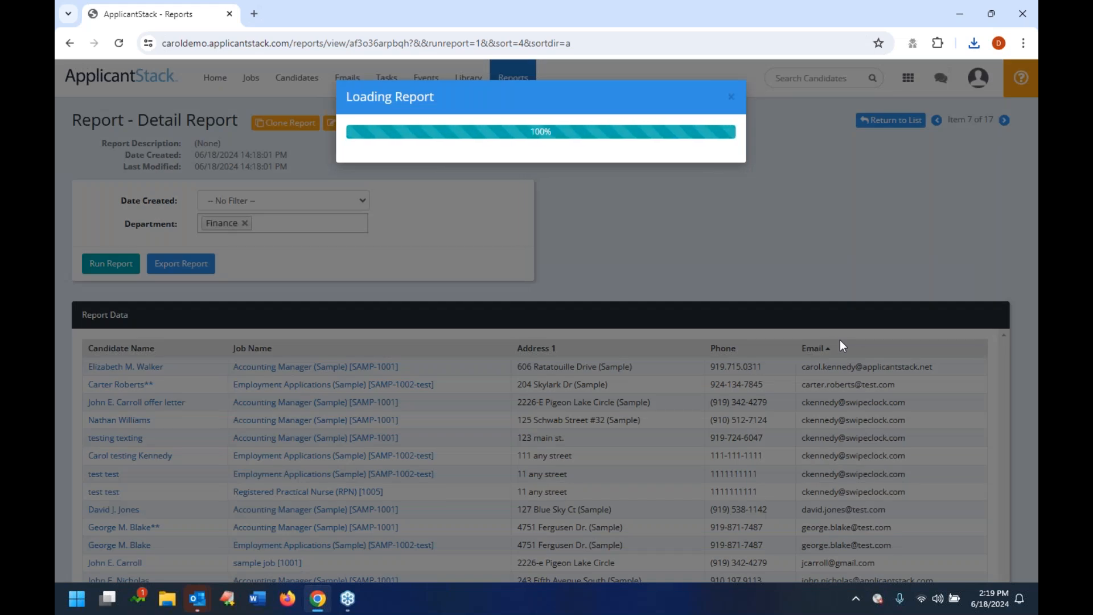
scroll(672, 389, down, 2)
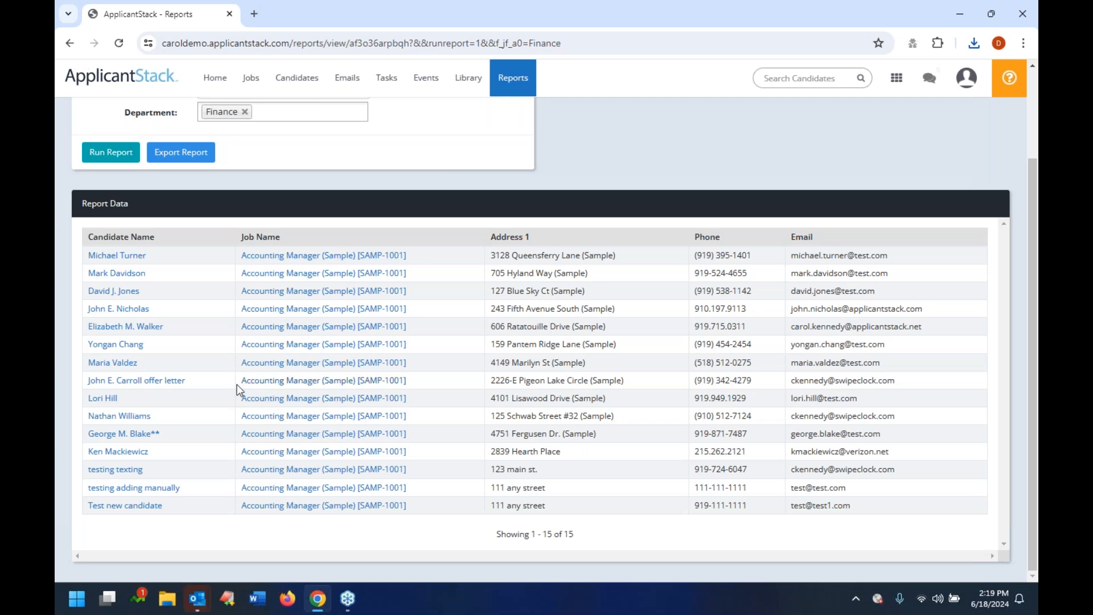
scroll(238, 390, up, 3)
Return to the reports list and start a new report named Summary.
click(516, 84)
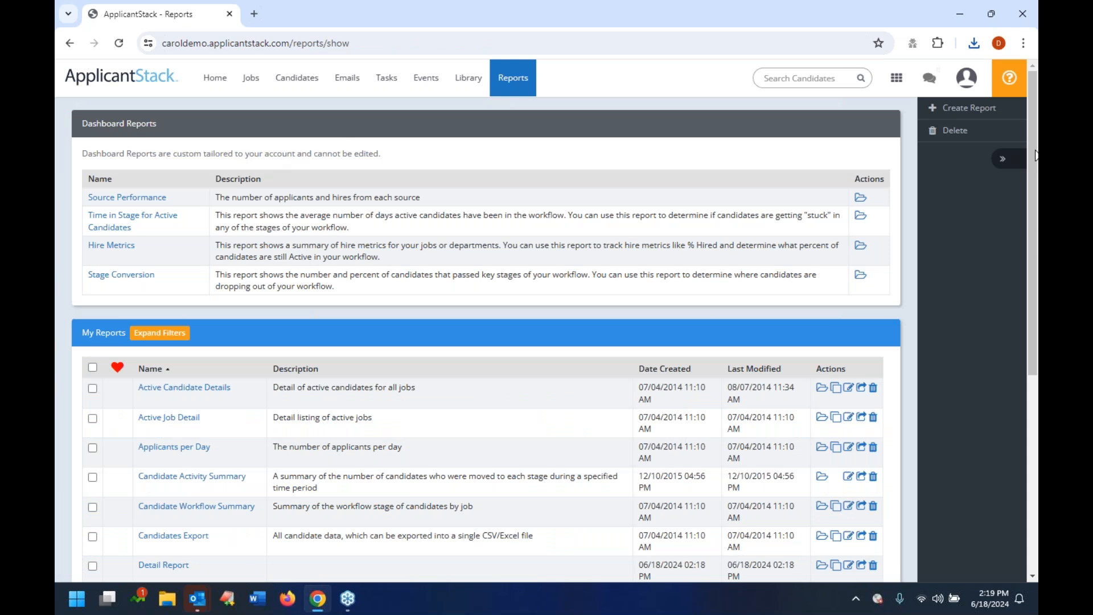
click(963, 107)
click(340, 220)
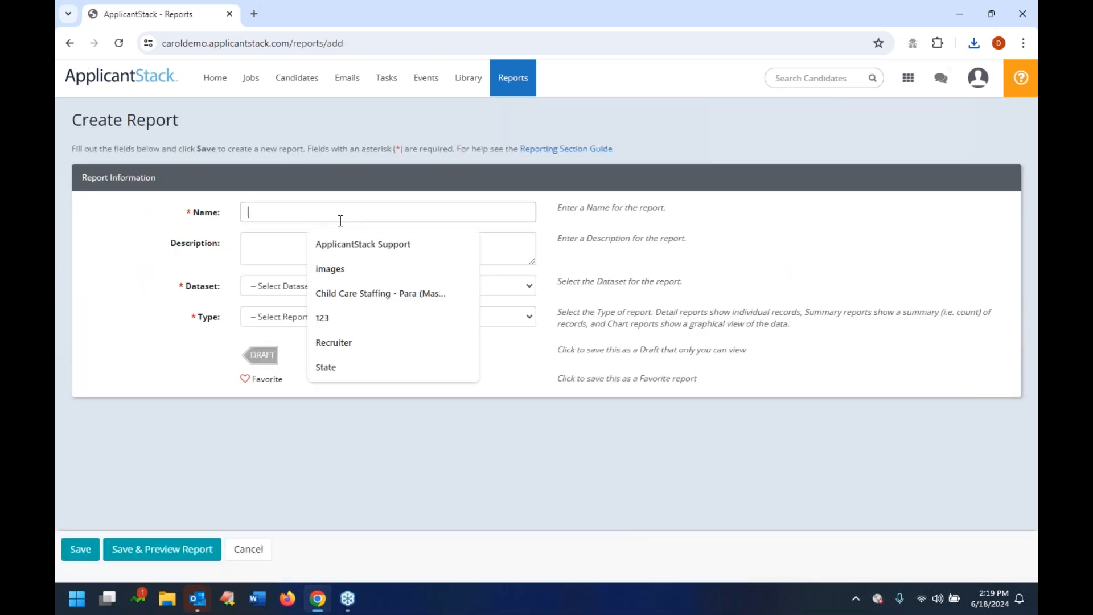
text(Summary)
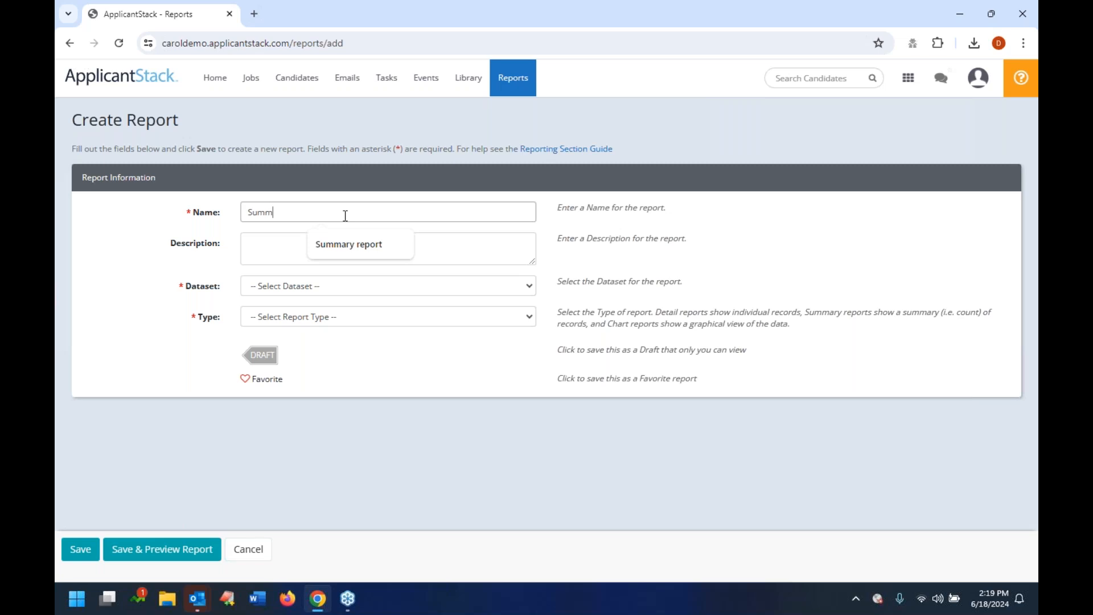
Set the new report's dataset to Candidates and its type to Summary.
click(301, 289)
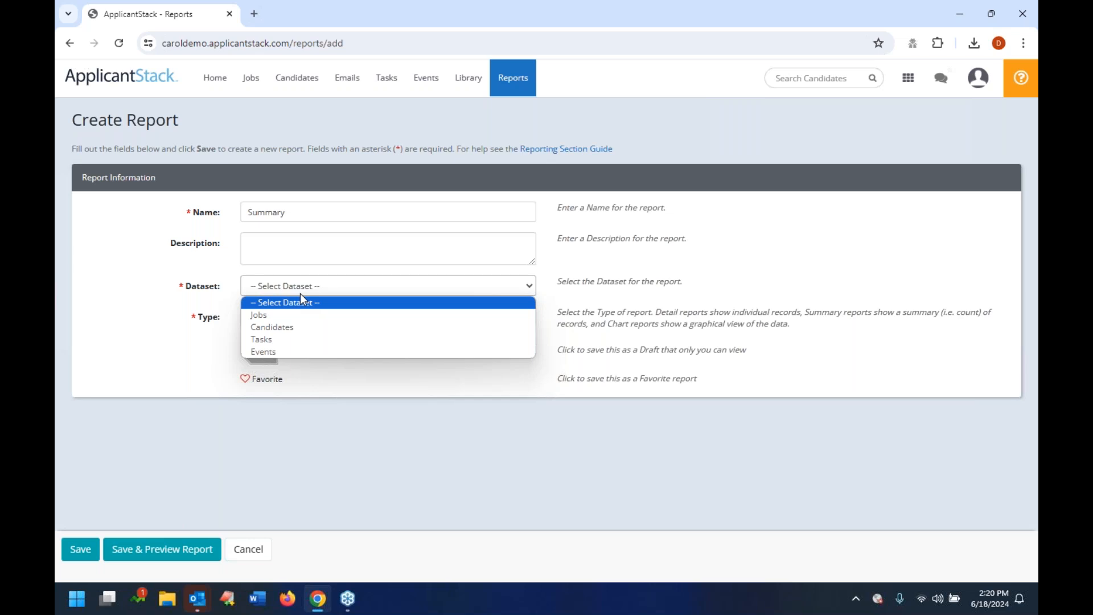
click(302, 328)
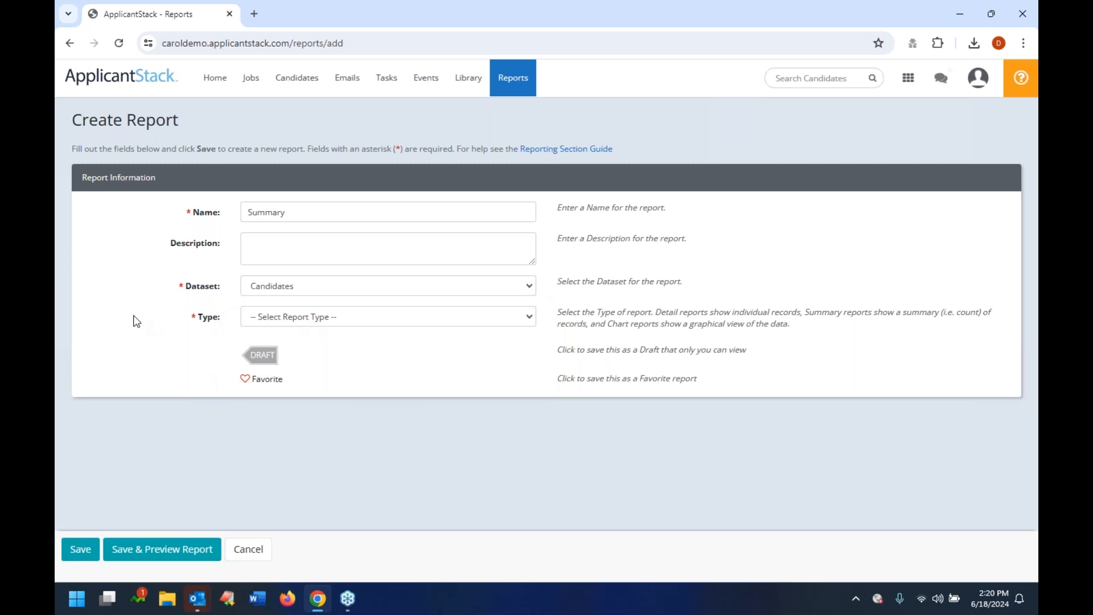
click(316, 318)
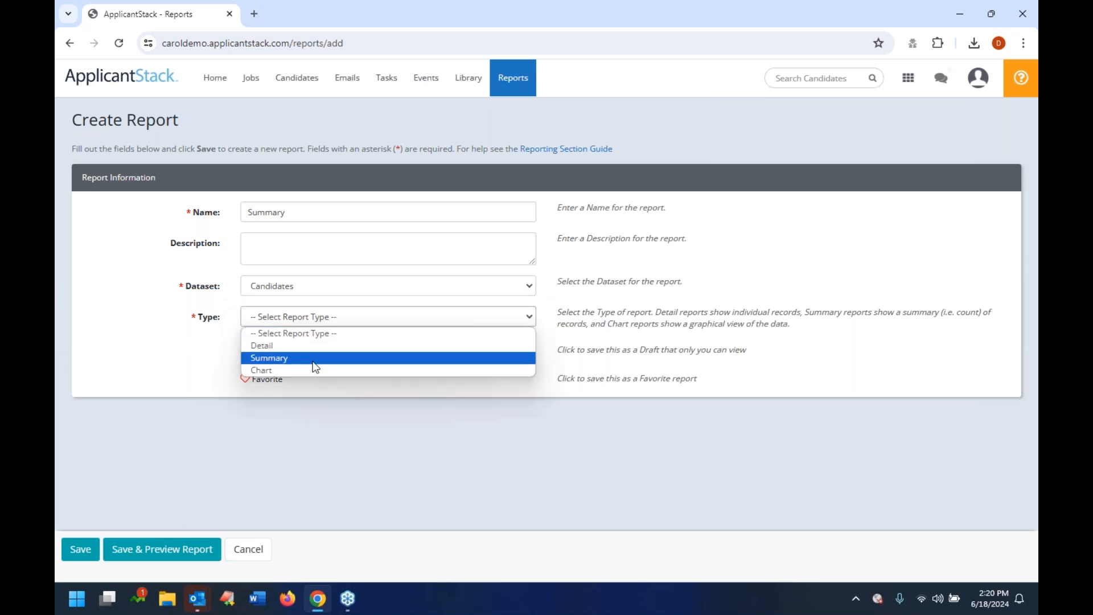
click(315, 358)
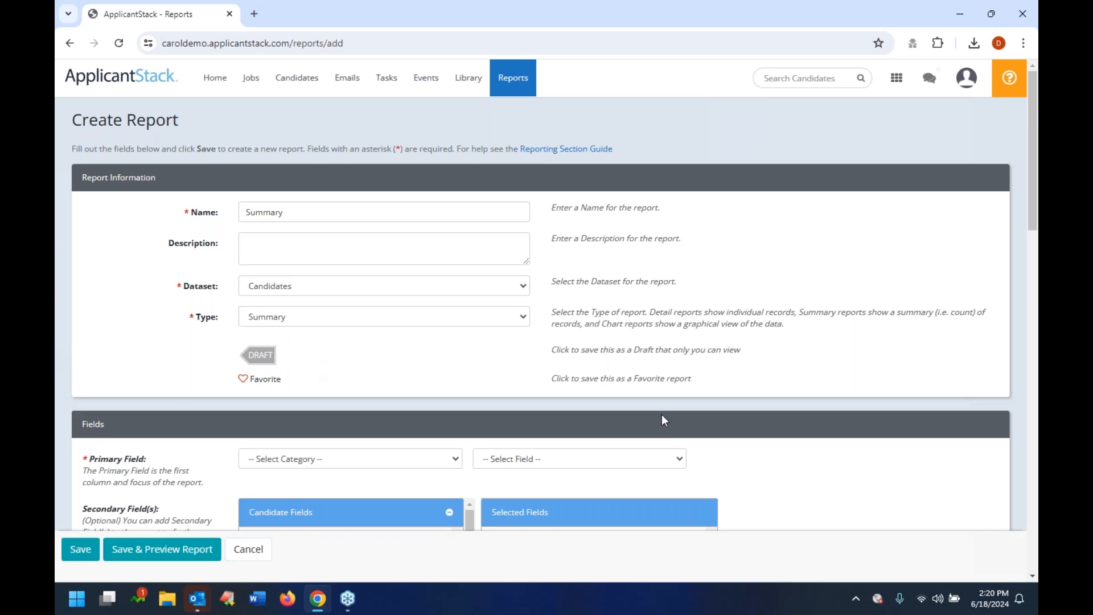
scroll(639, 422, down, 5)
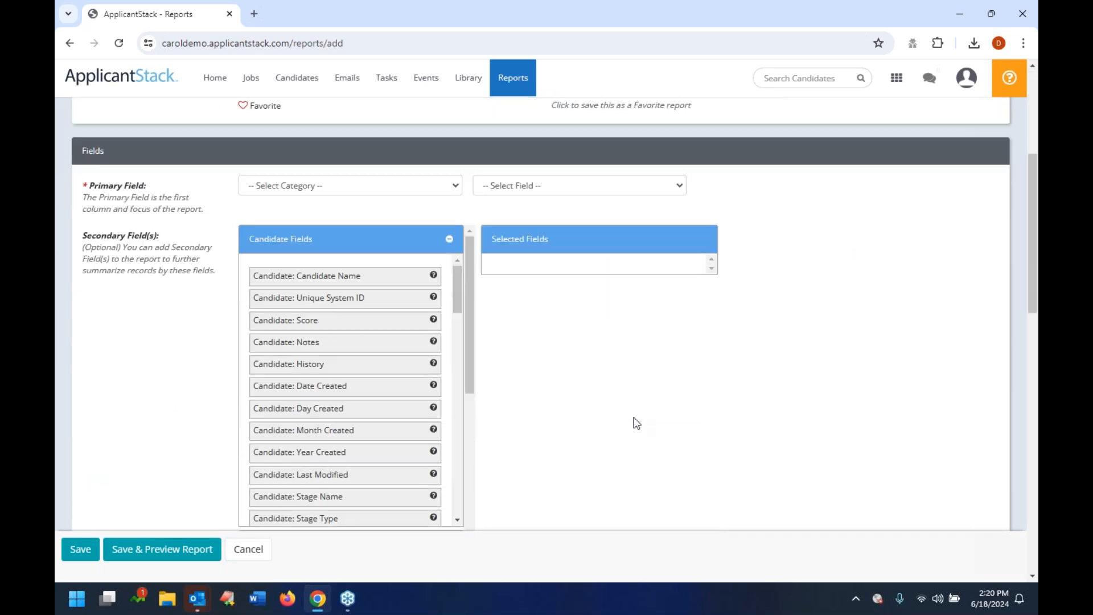
Set the Summary report's primary field to the Source field from the Candidate category.
drag(84, 187, 208, 215)
click(244, 228)
click(347, 188)
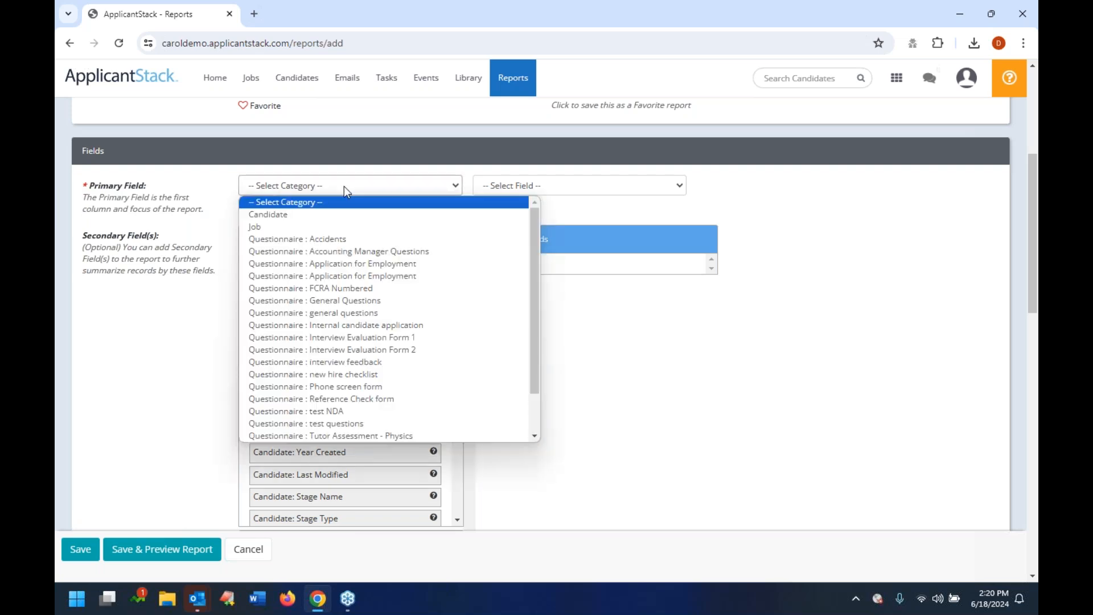
click(342, 220)
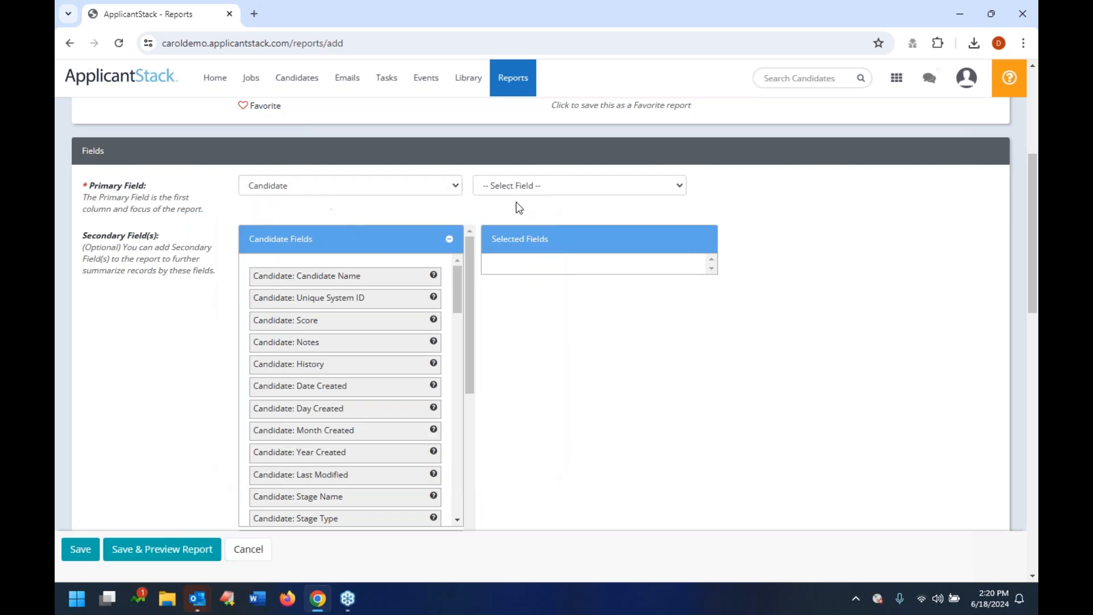
click(547, 187)
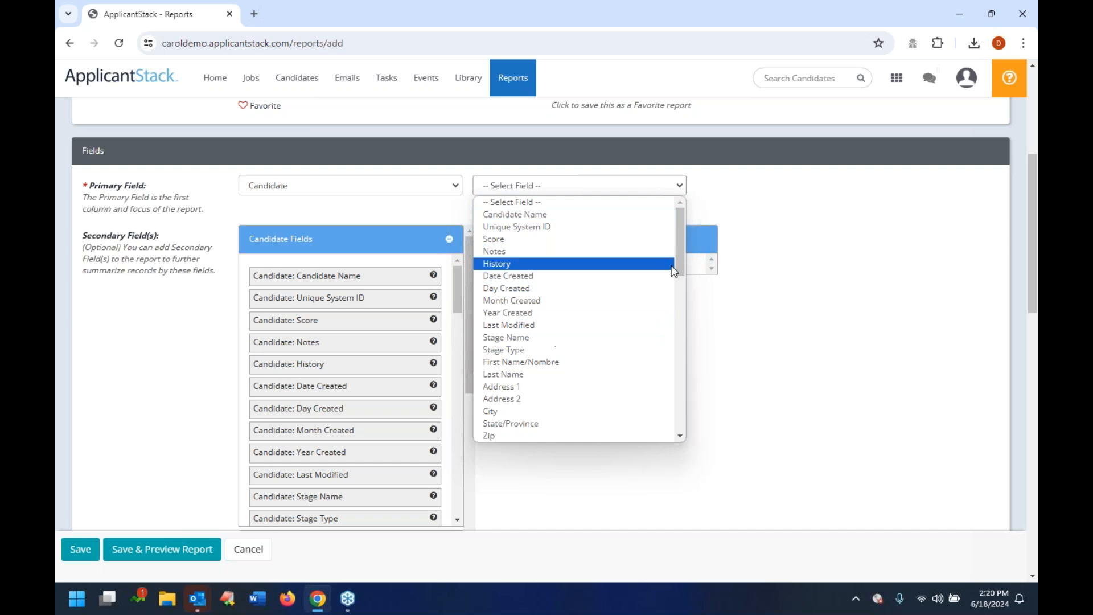
drag(675, 240, 679, 320)
click(544, 305)
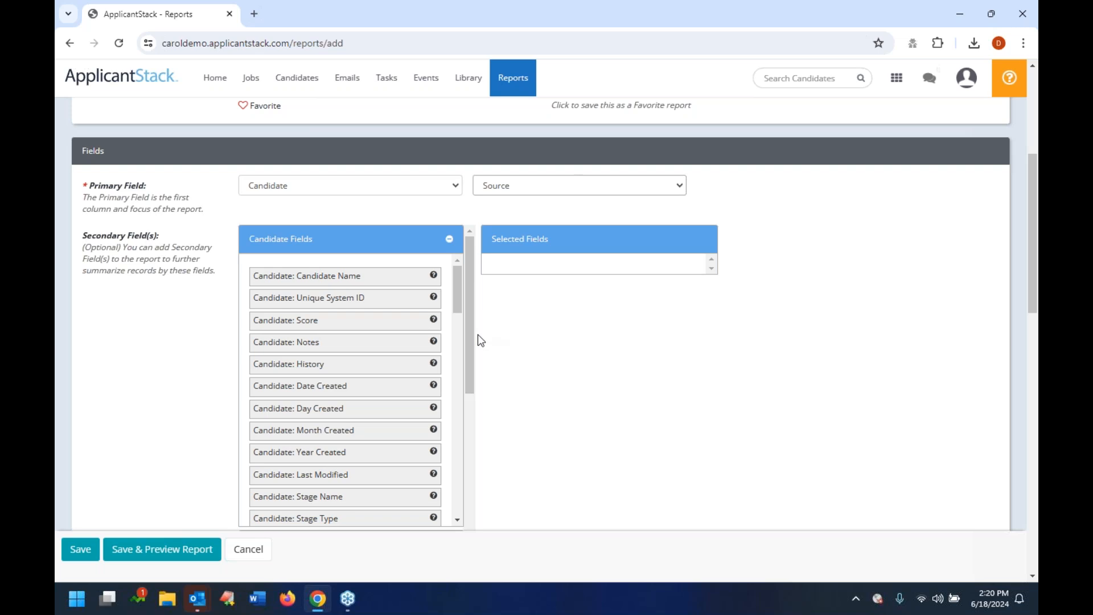
Add Candidate: Stage Name as the report's secondary field.
scroll(470, 312, down, 1)
scroll(472, 302, up, 1)
scroll(473, 308, down, 4)
scroll(454, 254, down, 3)
drag(455, 254, 457, 267)
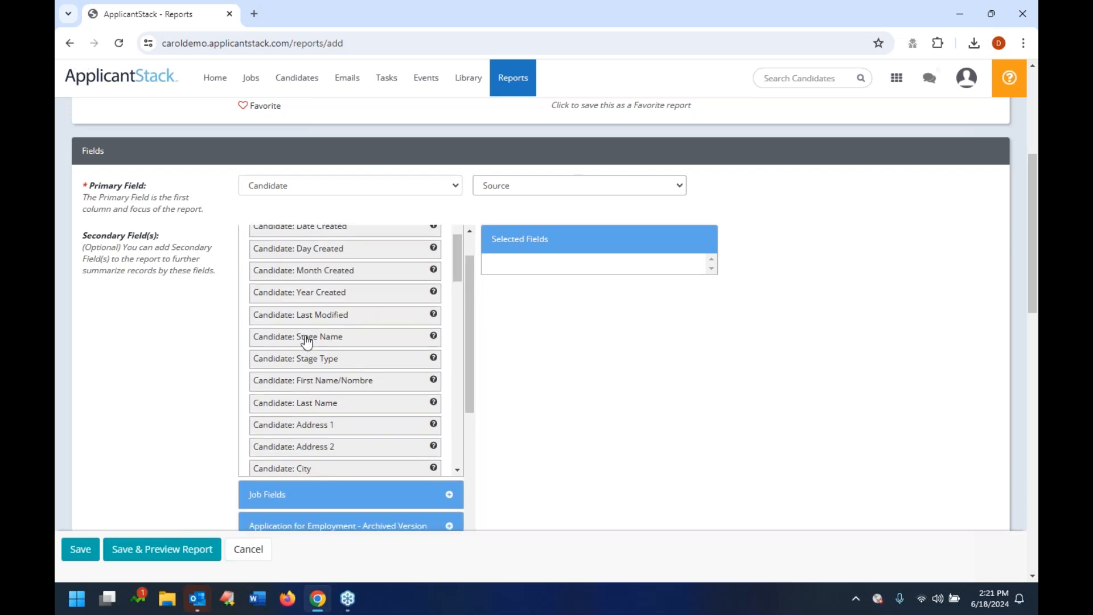
drag(294, 344, 557, 279)
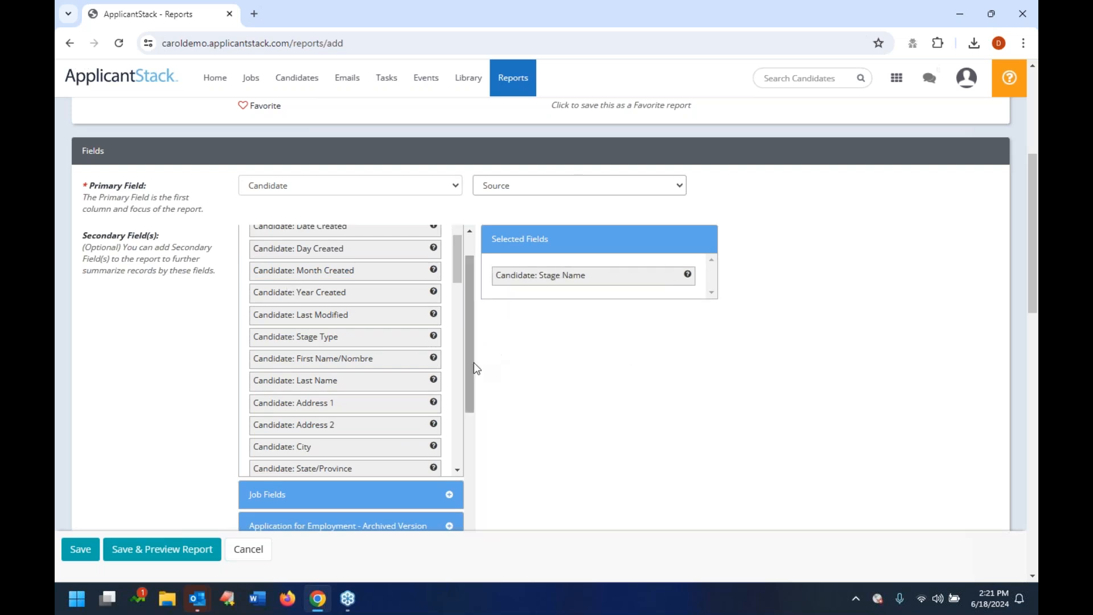
scroll(479, 345, up, 1)
scroll(479, 345, up, 1)
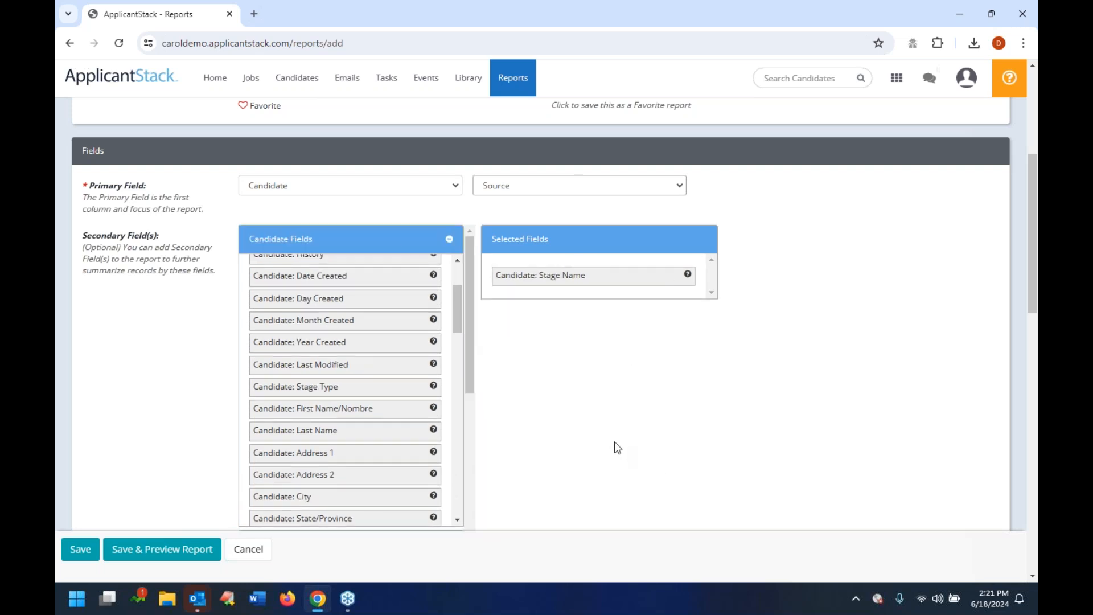
Make Job: Department available as a filter for the report and save the report.
scroll(613, 439, down, 1)
scroll(613, 439, down, 7)
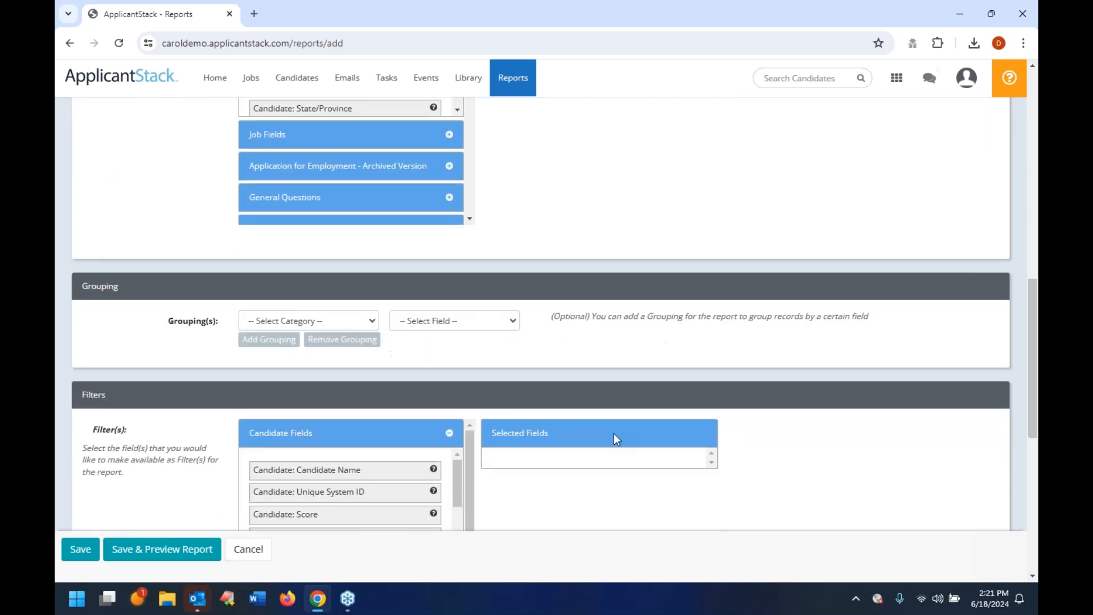
scroll(614, 439, down, 4)
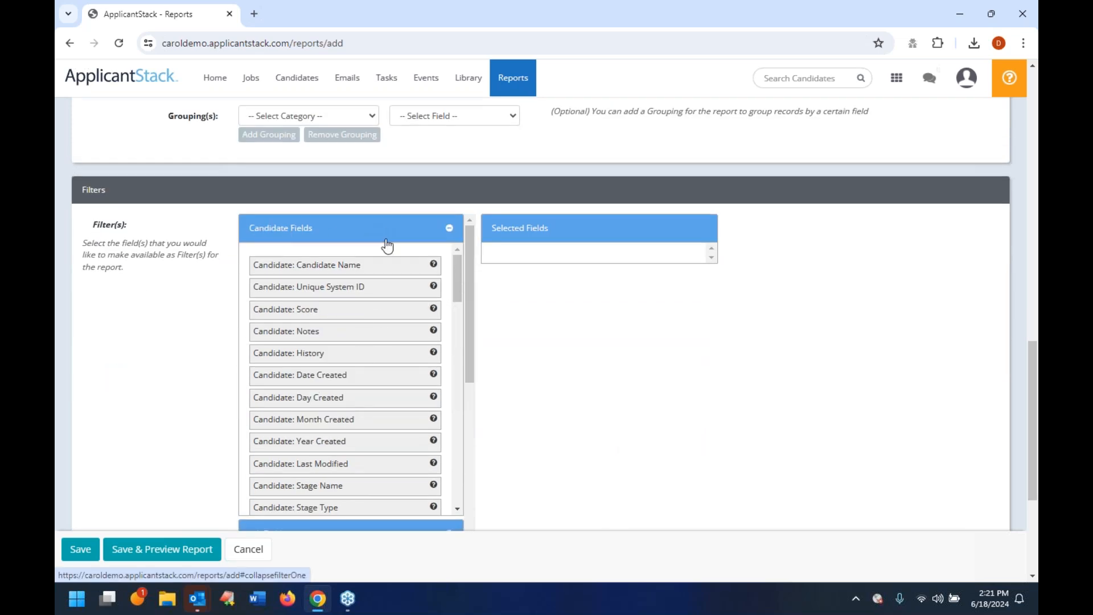
scroll(403, 402, down, 1)
scroll(401, 398, down, 1)
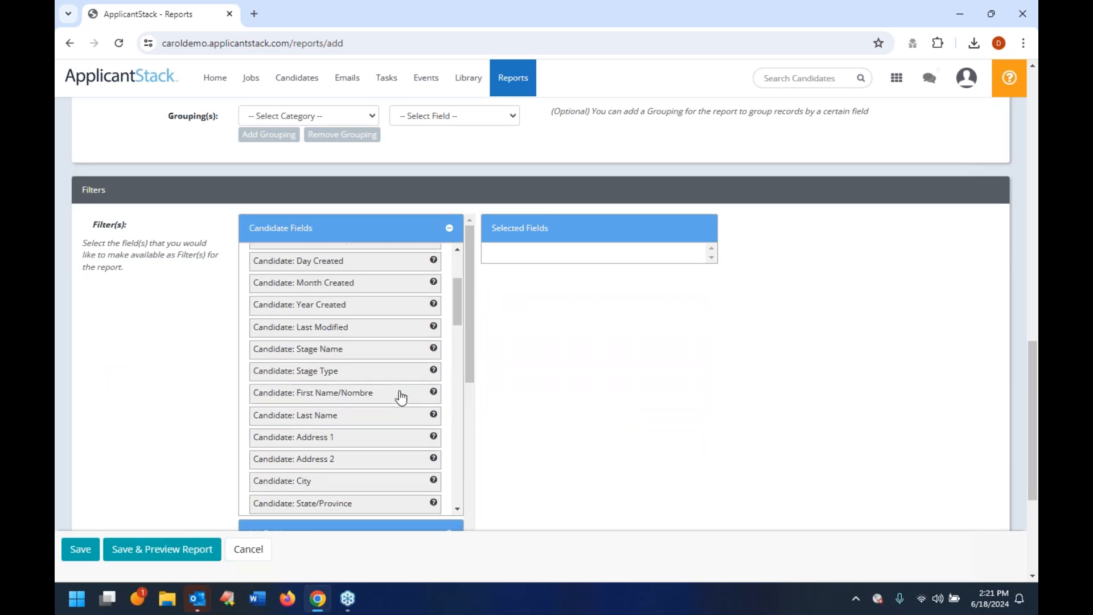
scroll(370, 387, down, 1)
scroll(364, 342, down, 1)
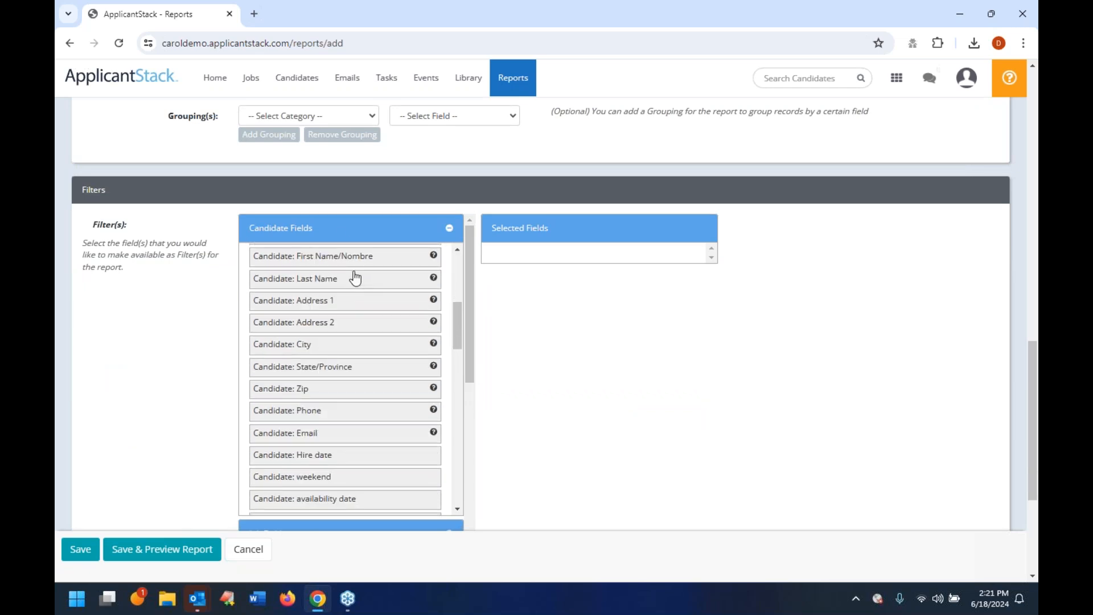
click(341, 230)
scroll(327, 322, down, 7)
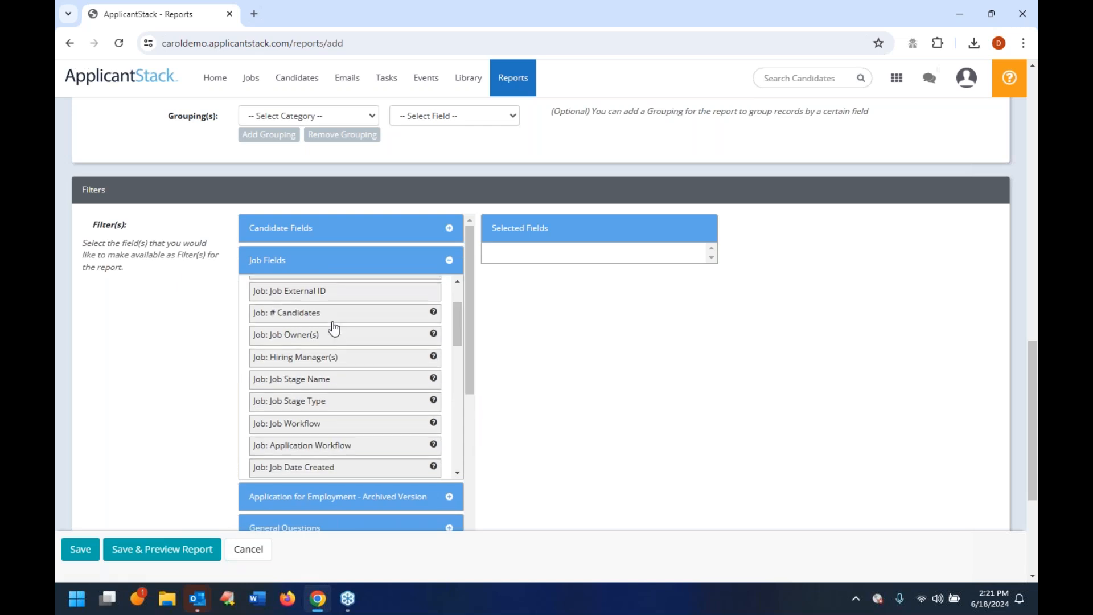
scroll(342, 337, down, 3)
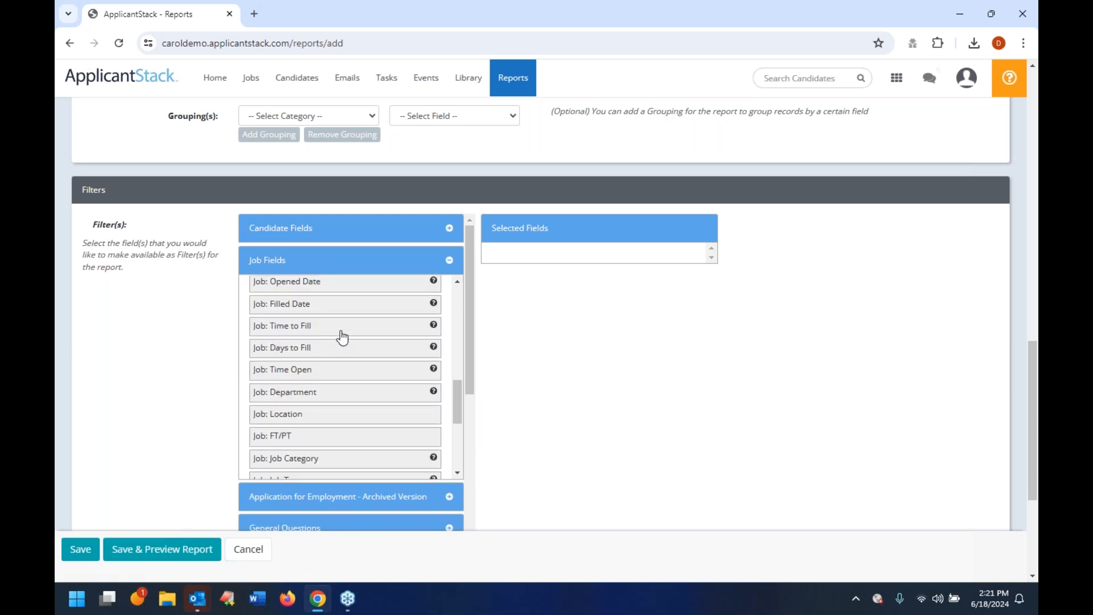
drag(300, 346, 623, 269)
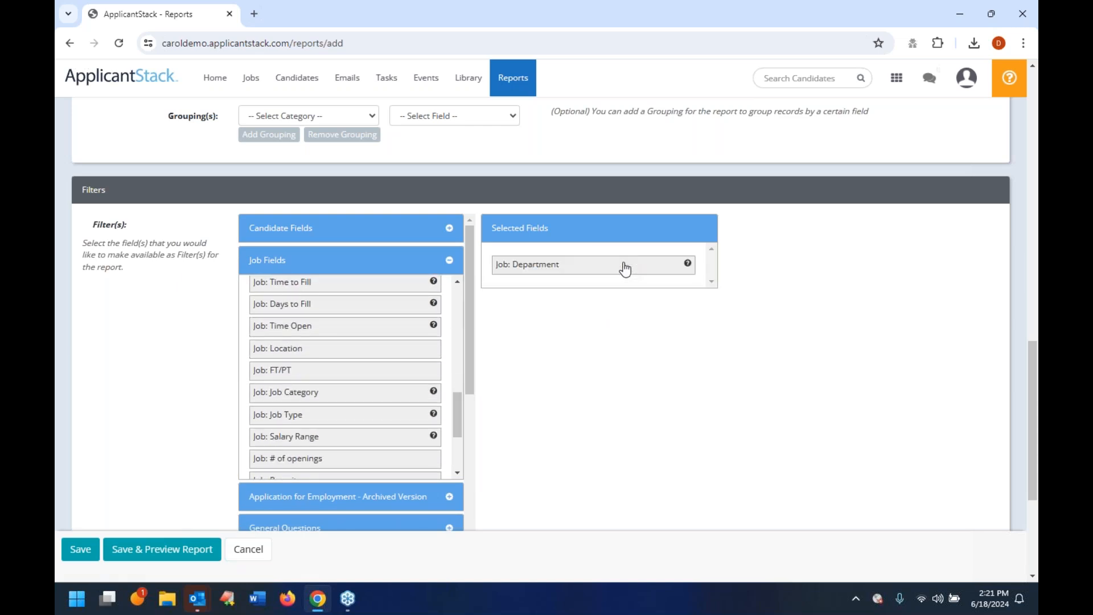
click(85, 558)
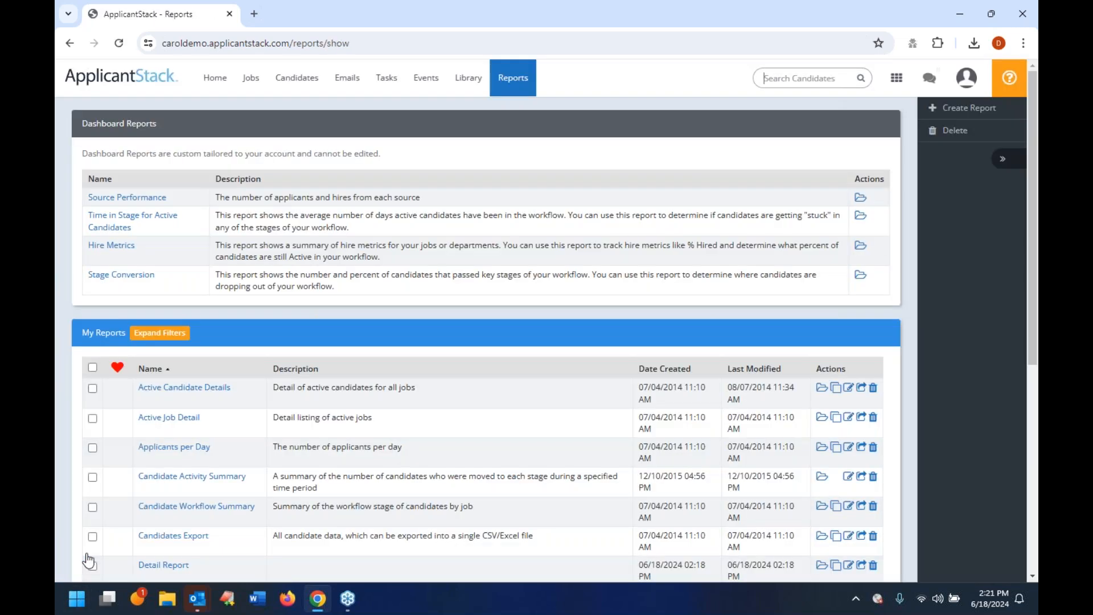
Find the saved Summary report in the list of own reports and open it.
scroll(228, 484, down, 5)
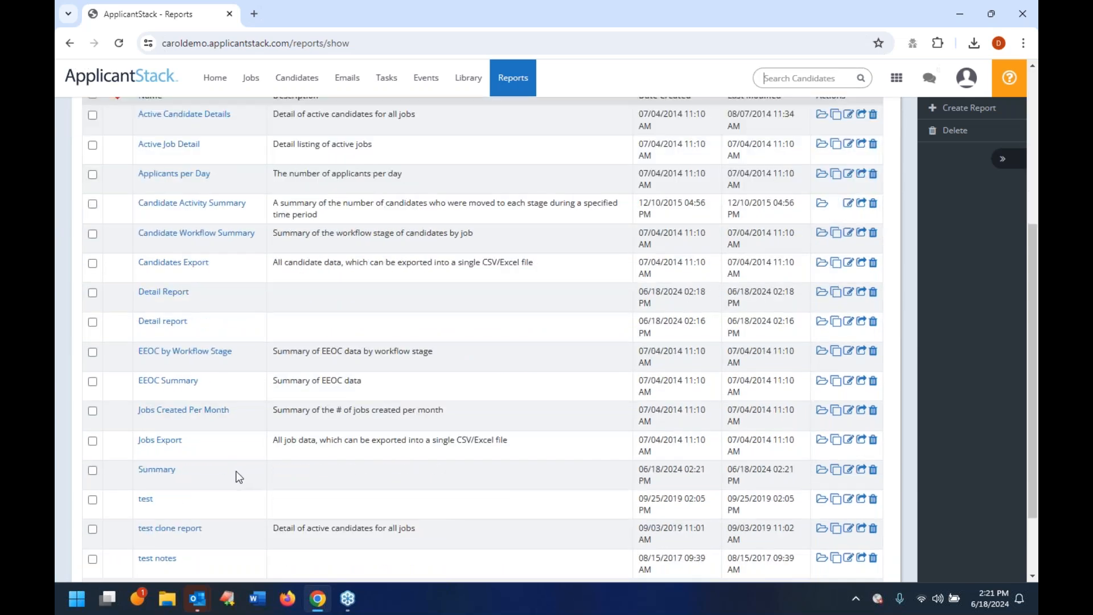
scroll(244, 473, down, 1)
scroll(246, 471, down, 1)
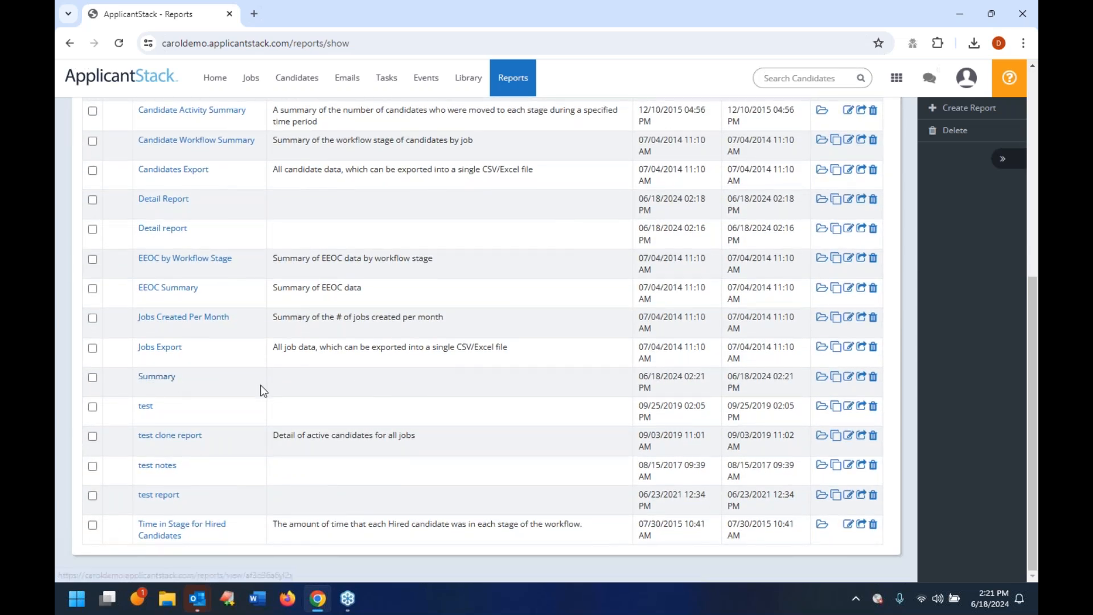
click(168, 380)
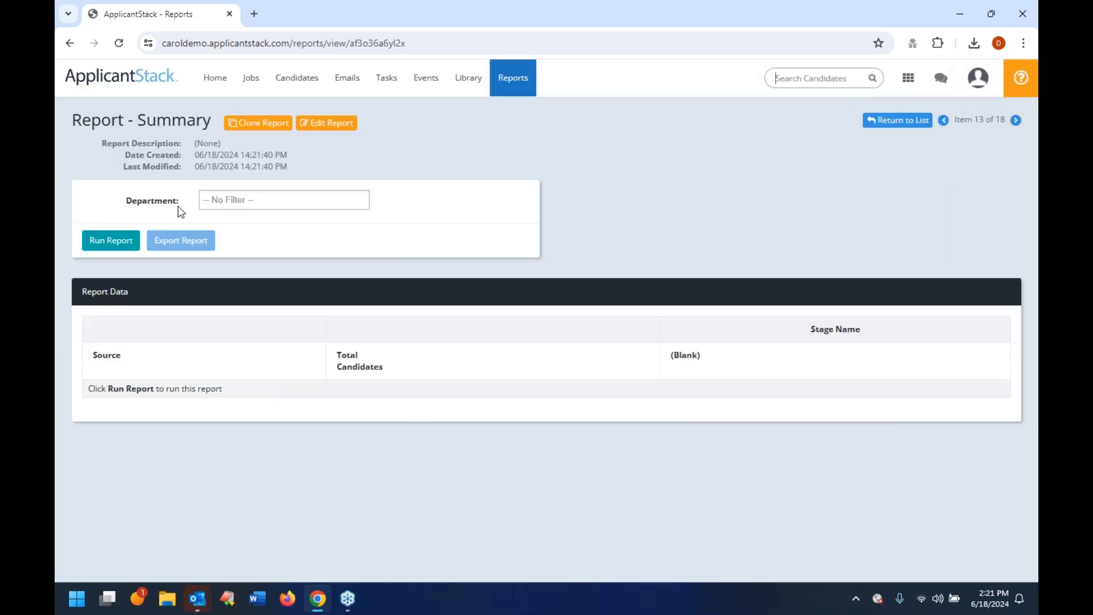
Filter the Summary report by the Finance department and run it.
click(262, 201)
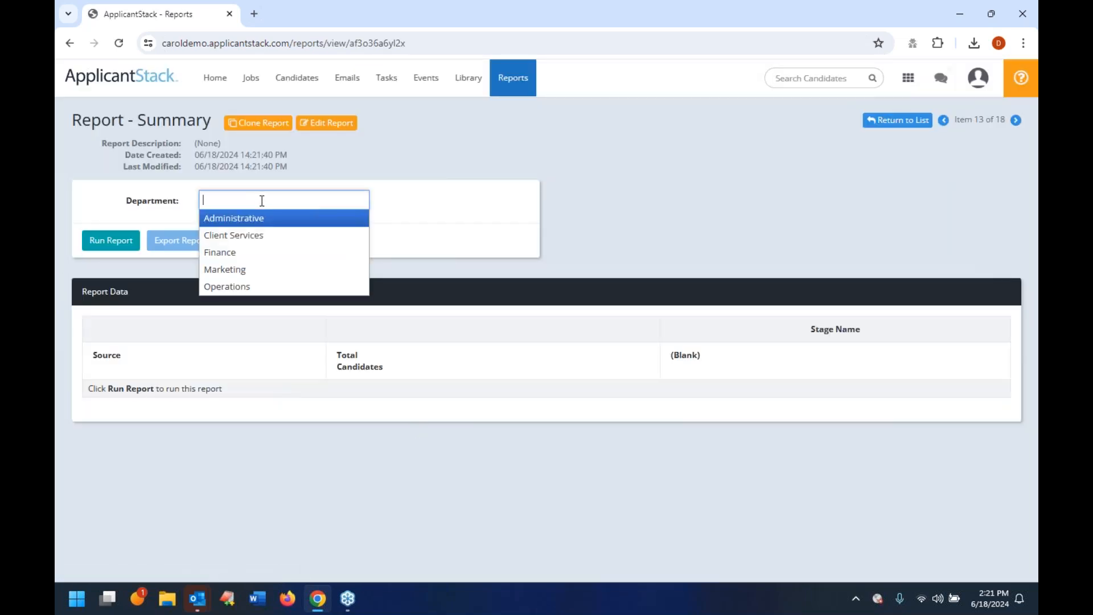
click(276, 251)
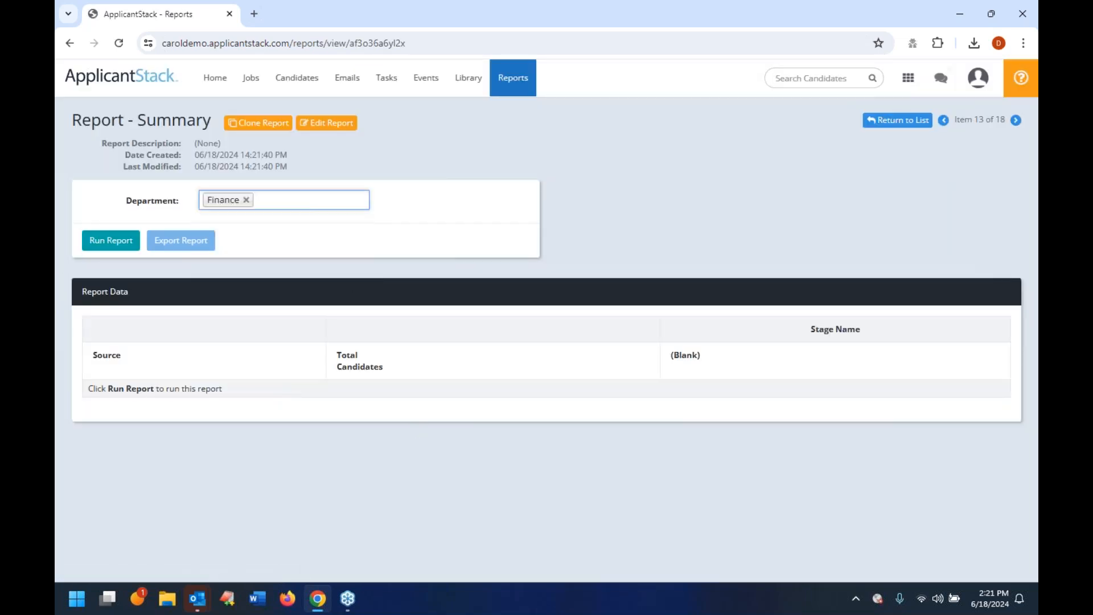
click(107, 244)
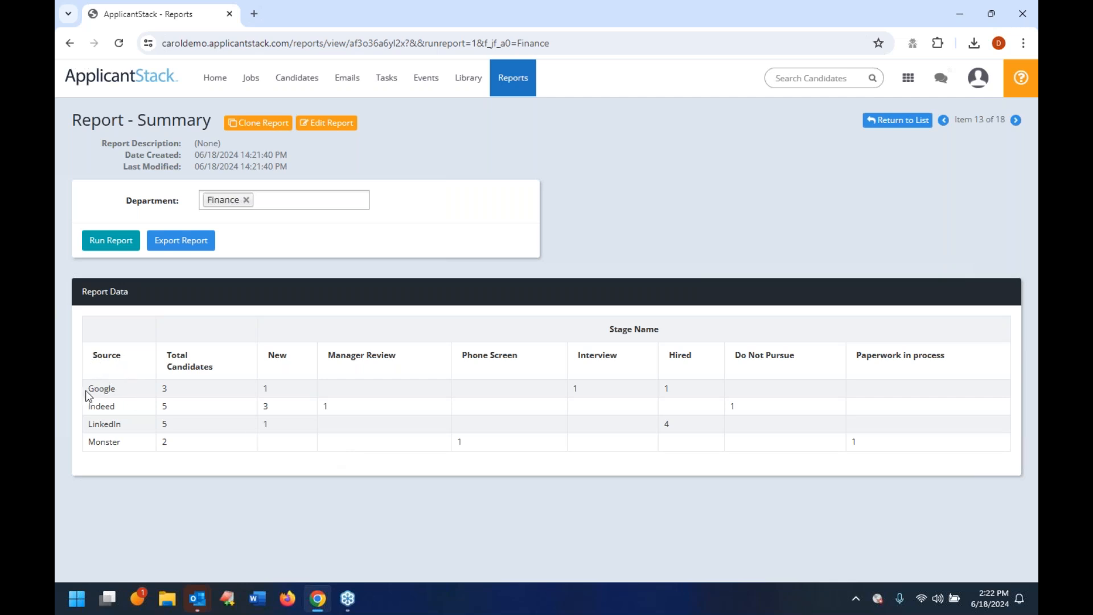
Examine the total candidates for each source in the Summary report data.
double_click(164, 388)
double_click(164, 424)
click(179, 453)
double_click(178, 448)
mouse_move(92, 409)
mouse_down()
mouse_move(163, 410)
mouse_move(89, 416)
mouse_up()
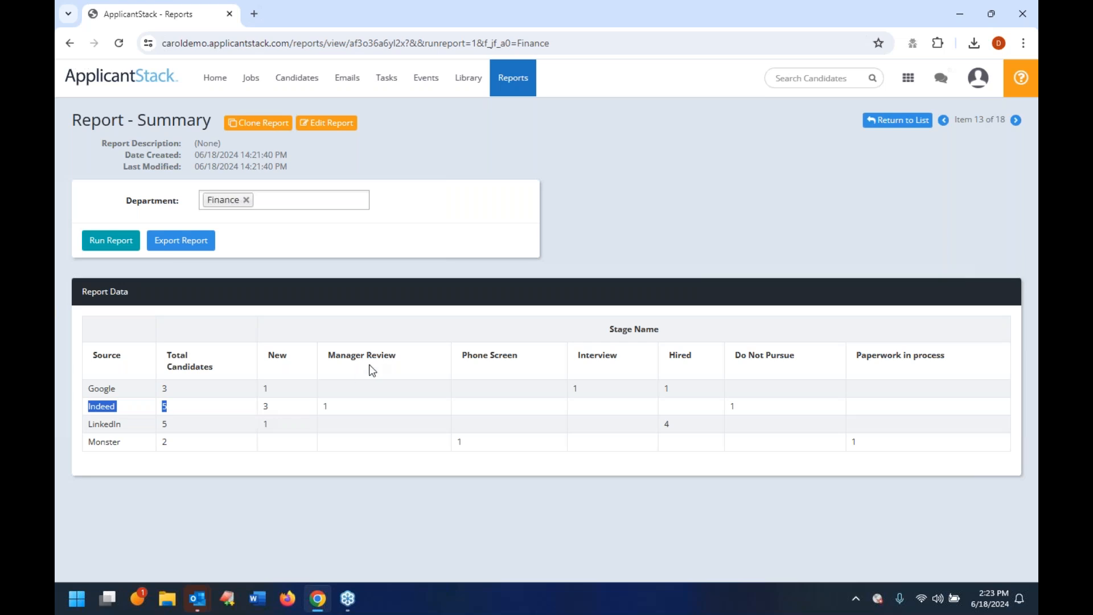
Check the available help and support options, and dismiss them.
click(1022, 87)
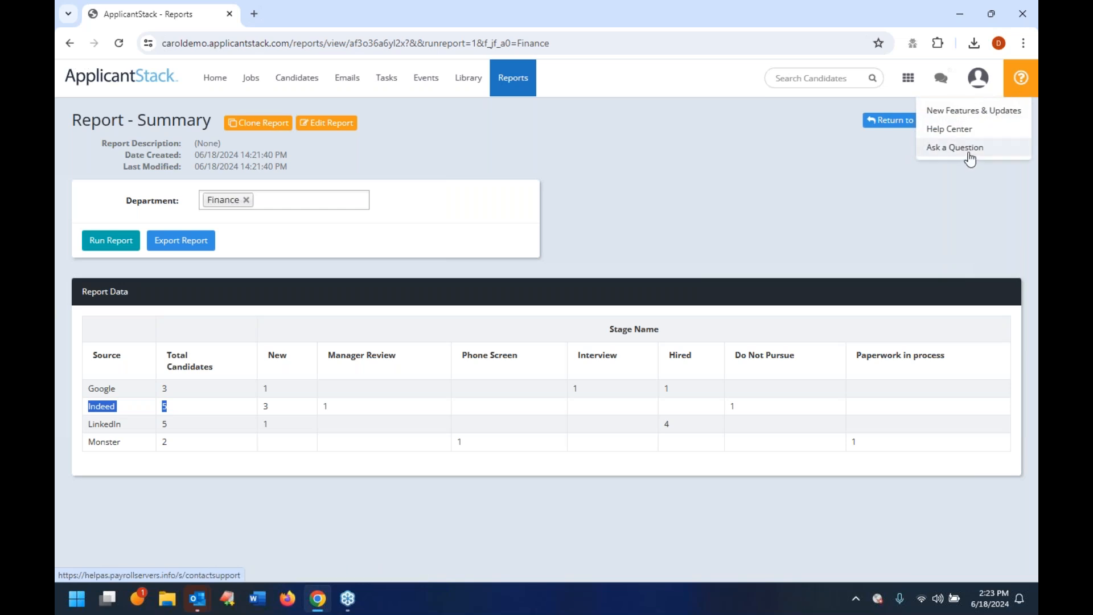
click(717, 246)
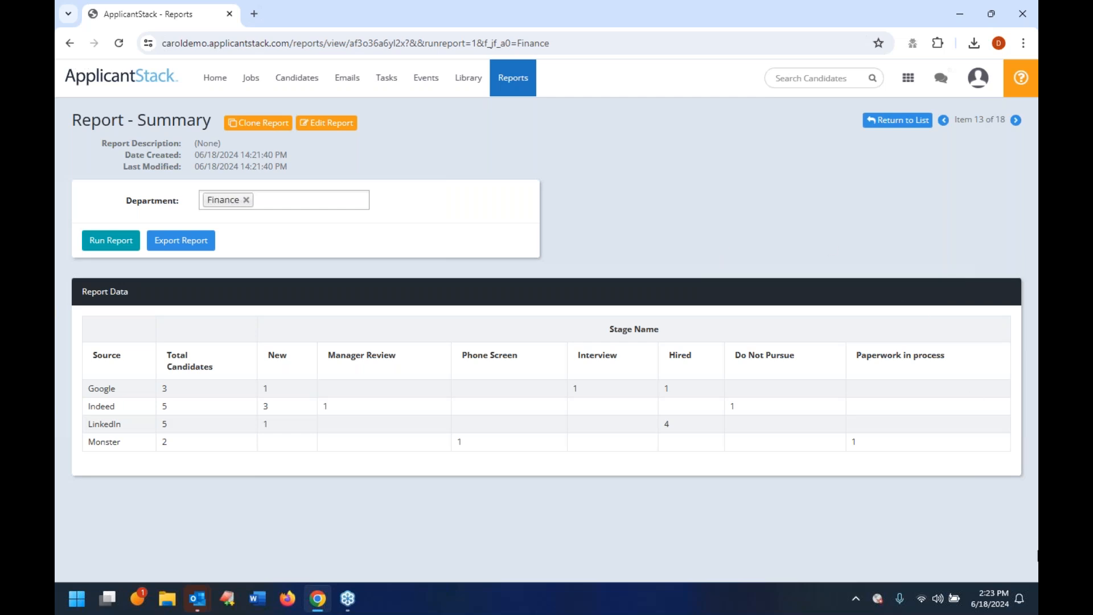
click(985, 582)
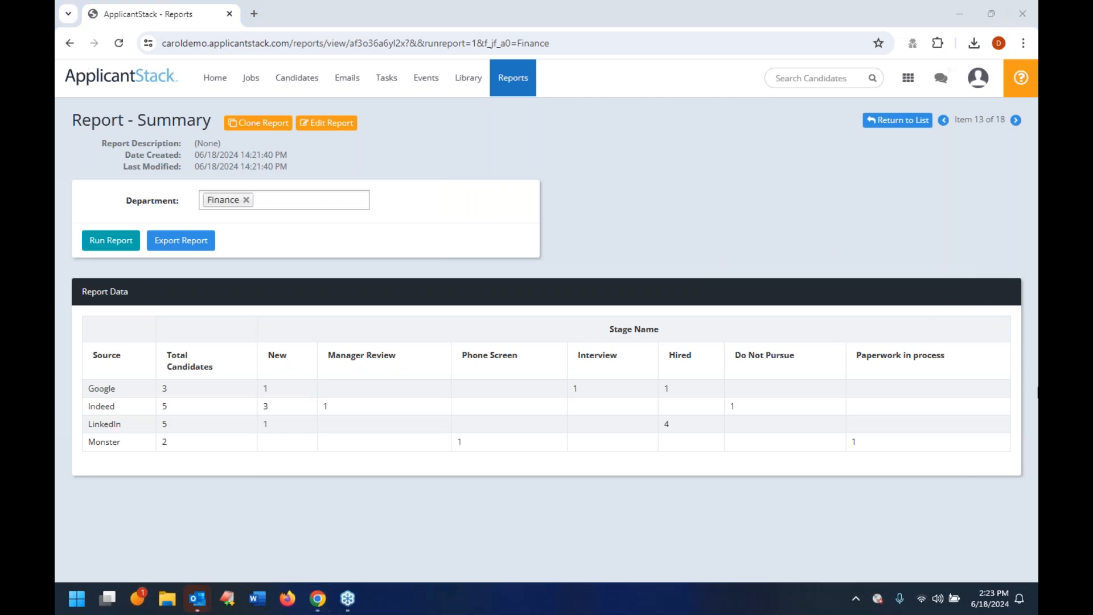
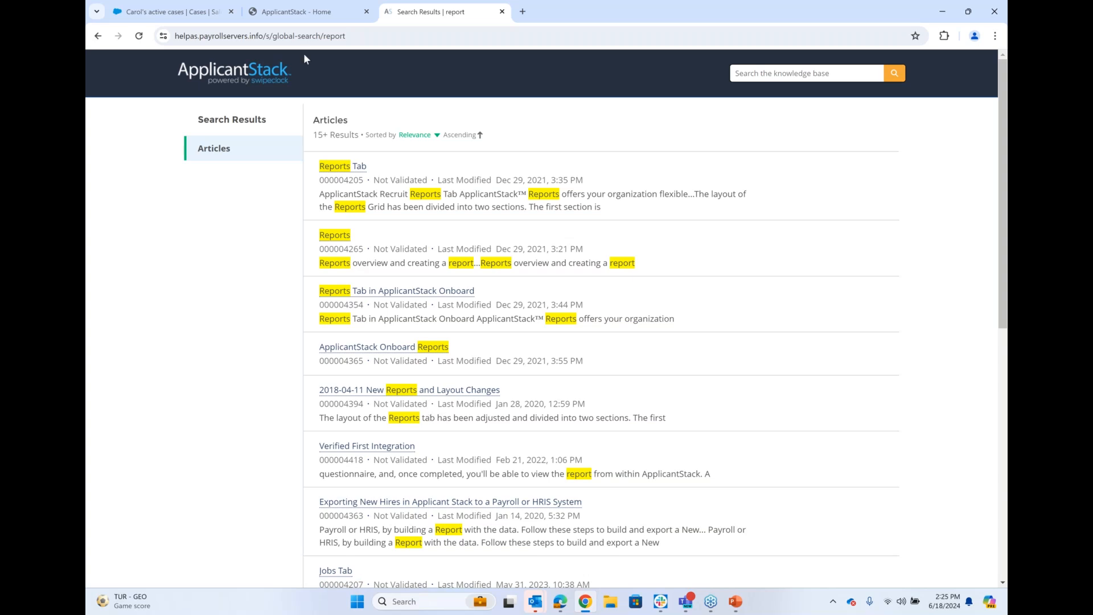
Switch to the ApplicantStack home page and open the launch settings of the Accounting Manager (Sample) job.
click(306, 10)
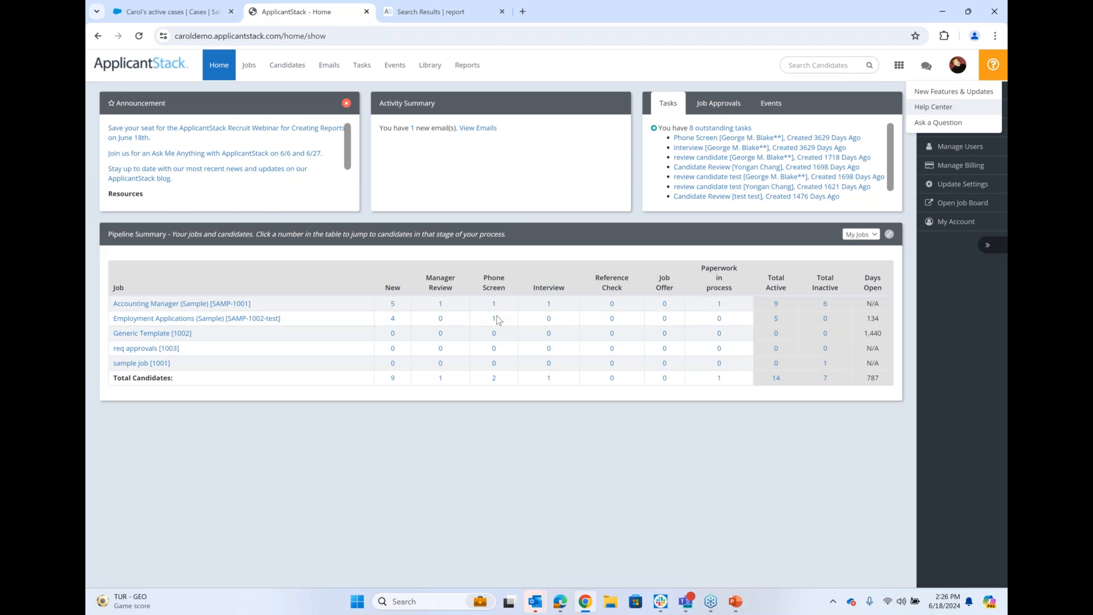
click(245, 68)
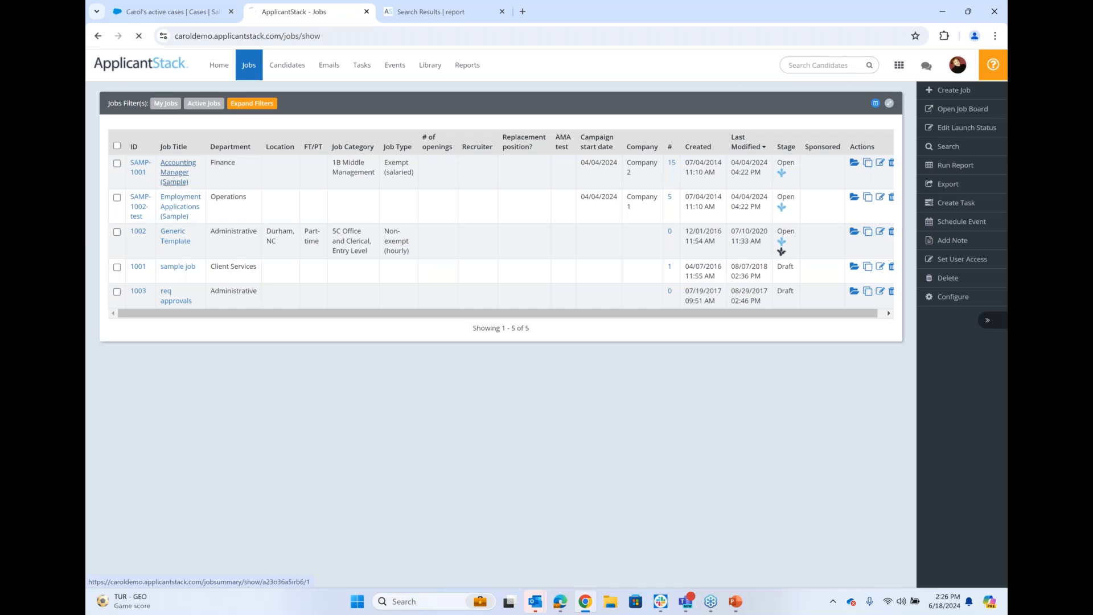
click(174, 177)
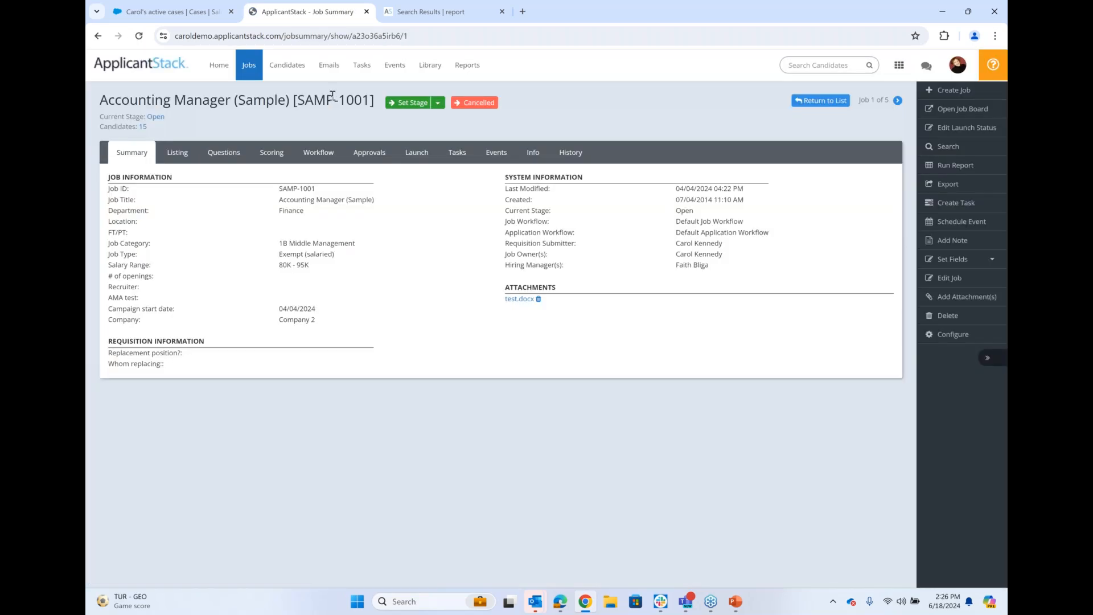
click(417, 152)
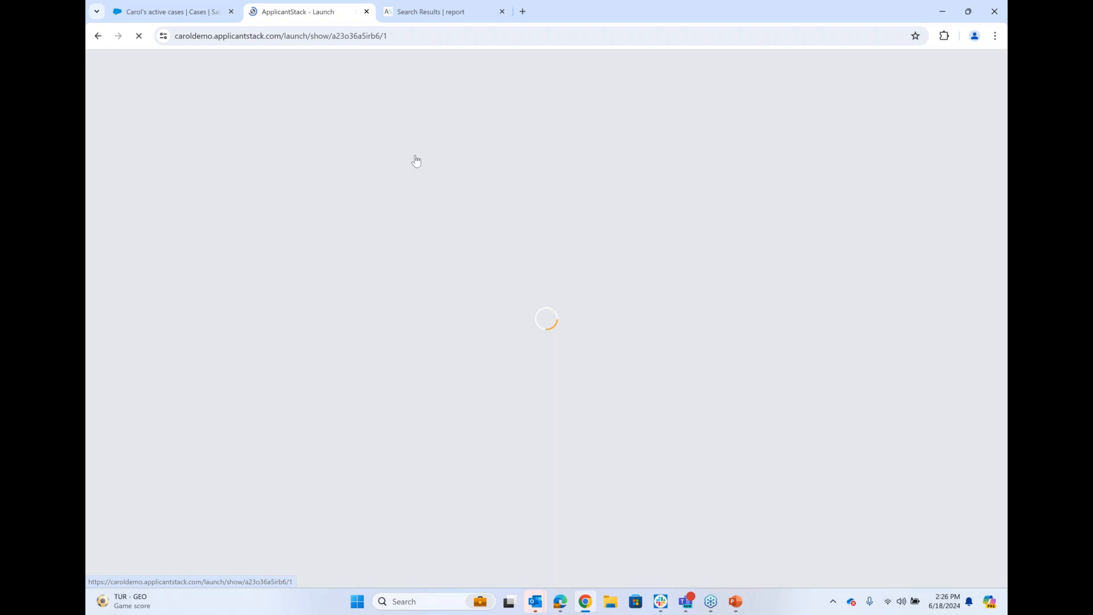
click(324, 272)
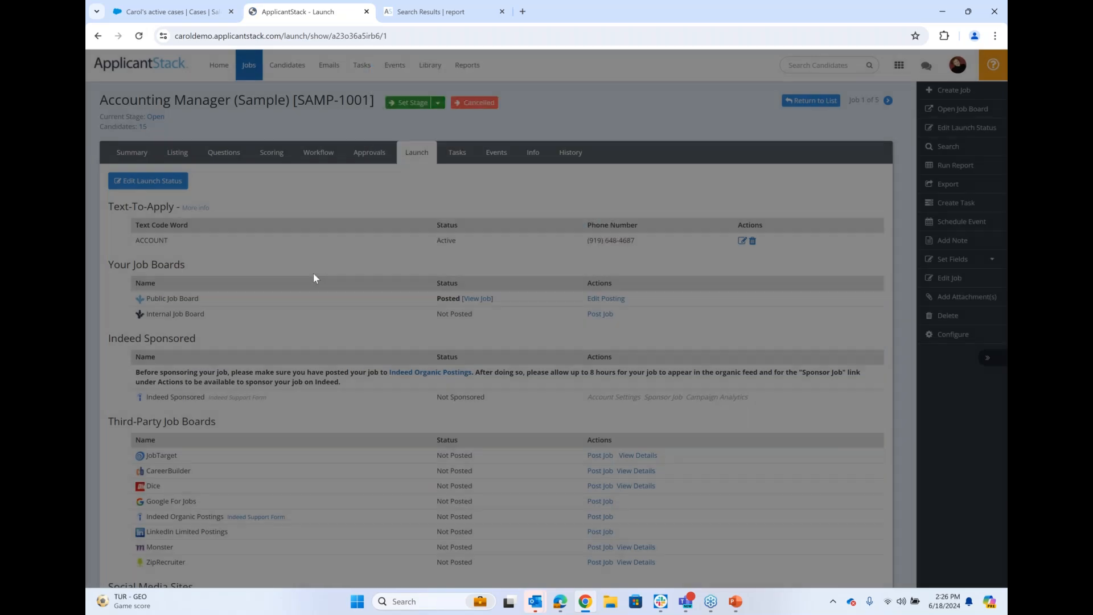
Examine the job's posting status on job boards and social media sites, and its manual posting links.
scroll(312, 282, down, 1)
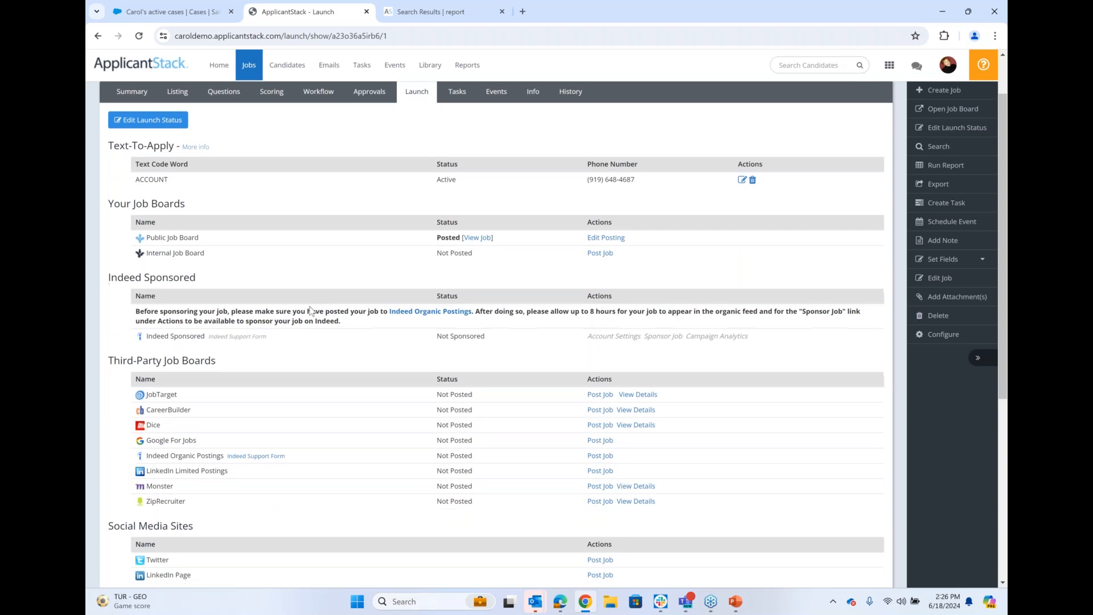
scroll(312, 309, down, 2)
scroll(310, 310, up, 2)
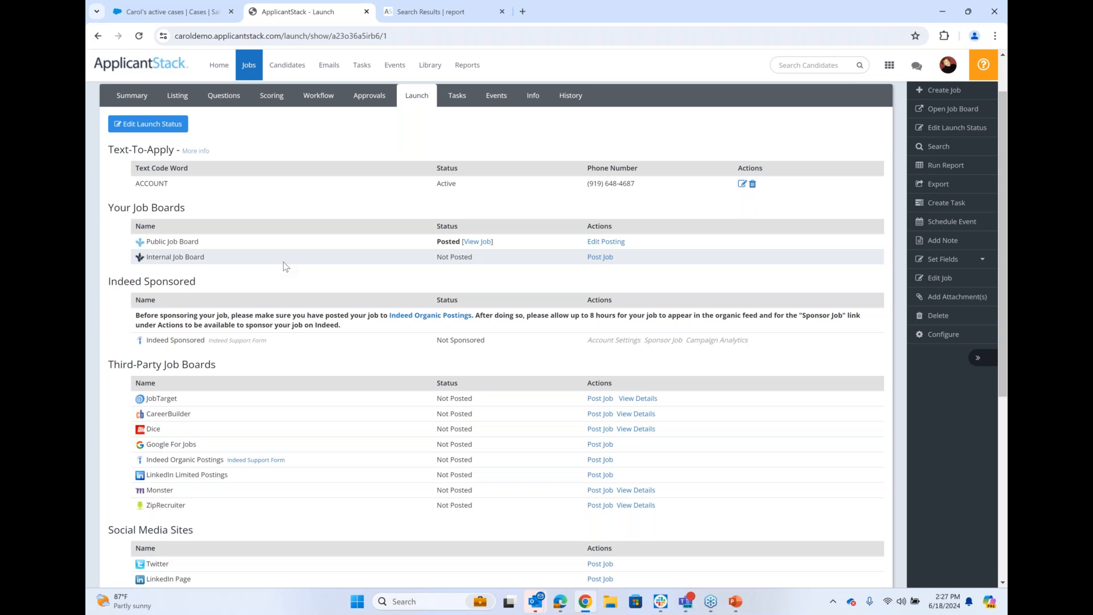
scroll(285, 266, down, 1)
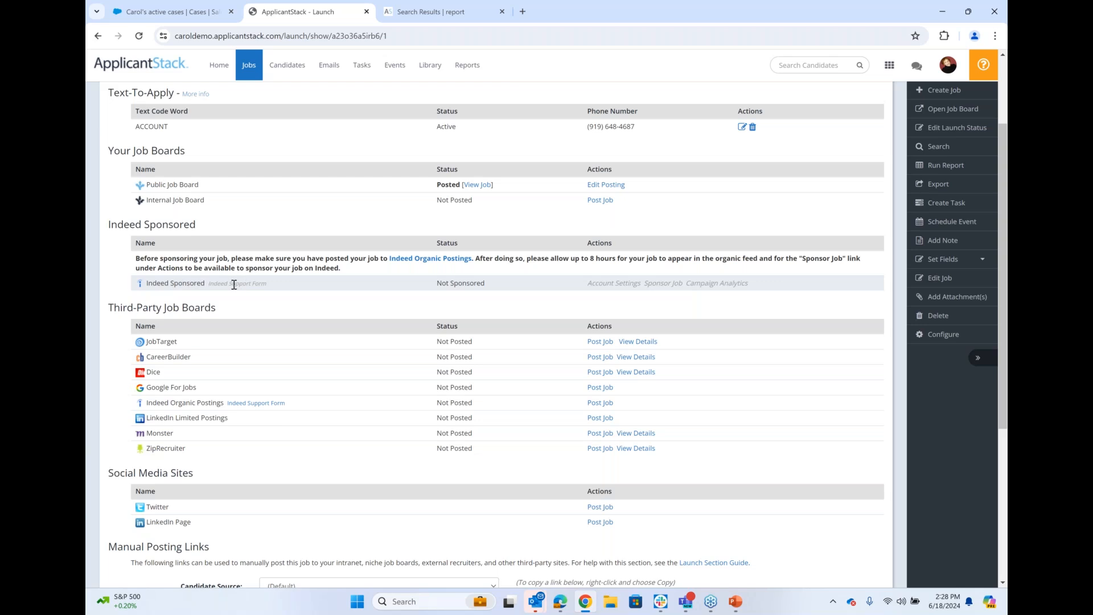
scroll(245, 290, down, 2)
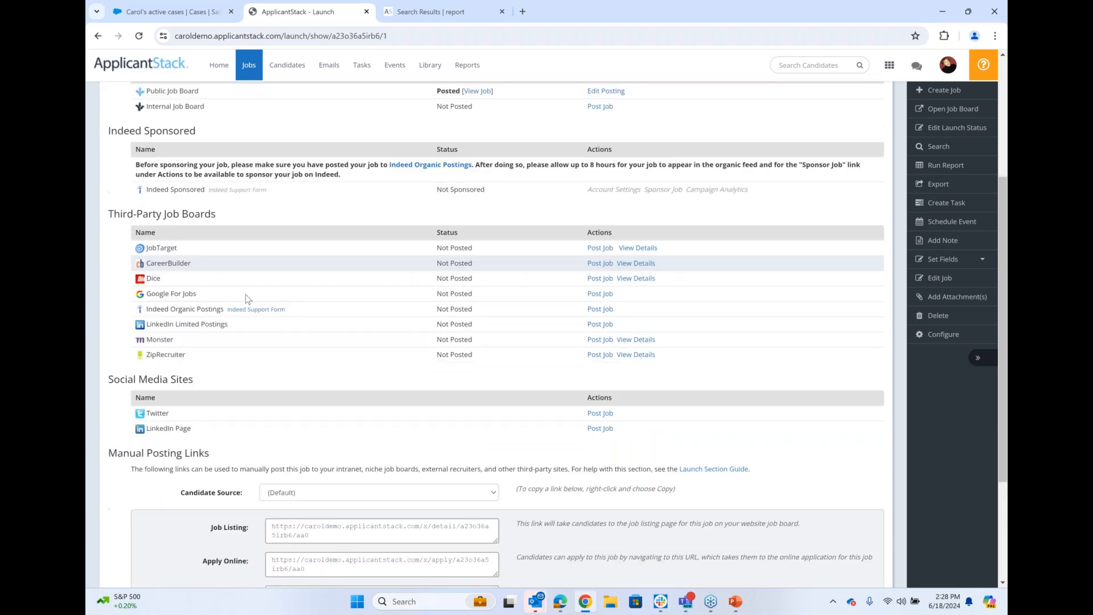
Set the candidate source for the job's manual posting links to CraigsList.
scroll(245, 295, down, 1)
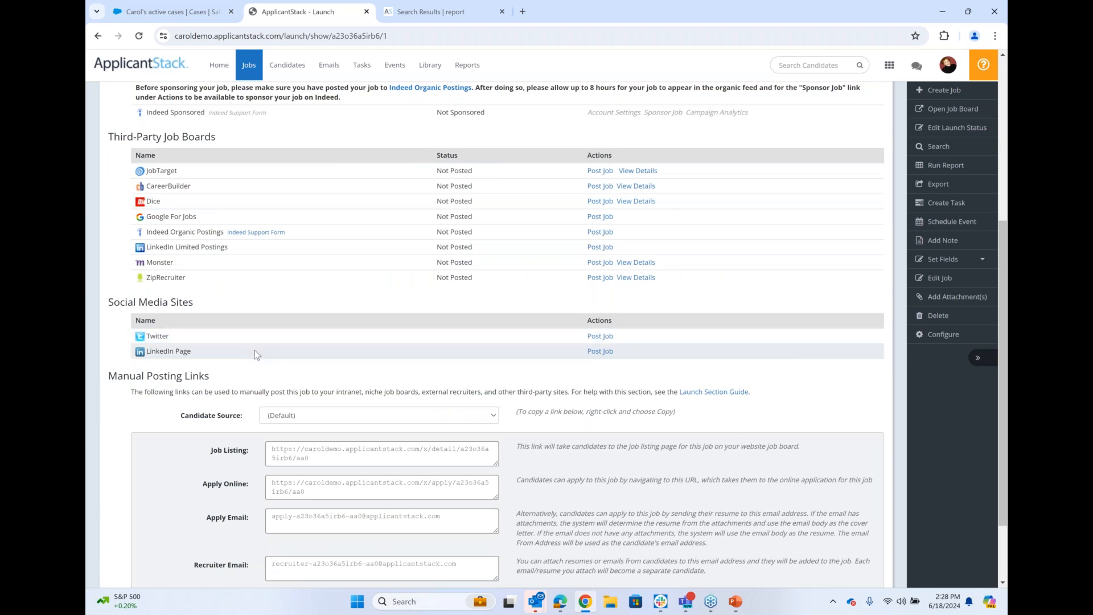
scroll(255, 350, down, 2)
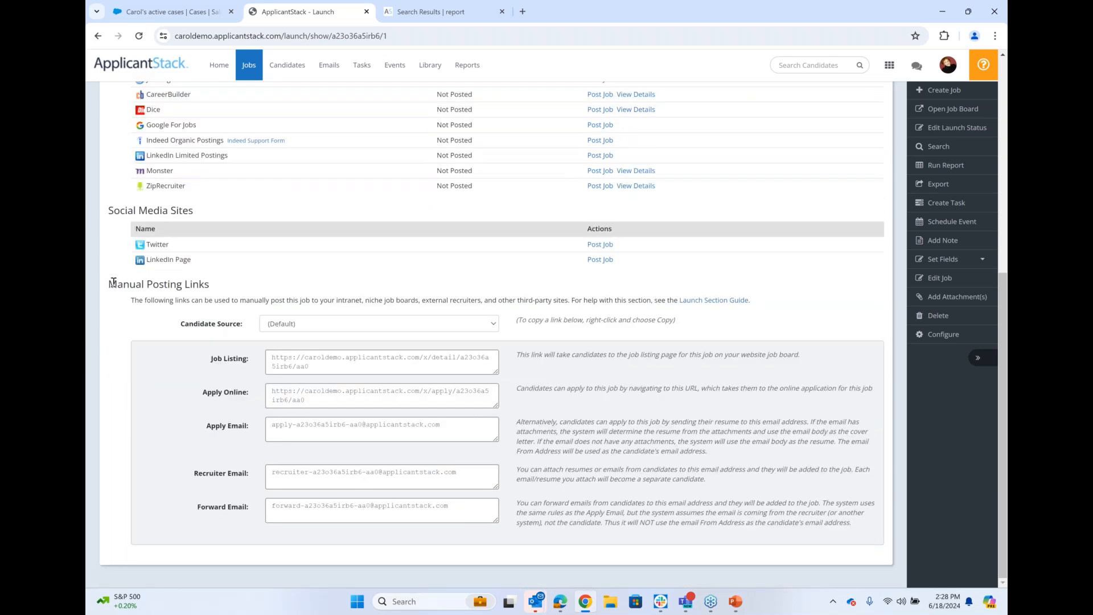
drag(114, 283, 231, 297)
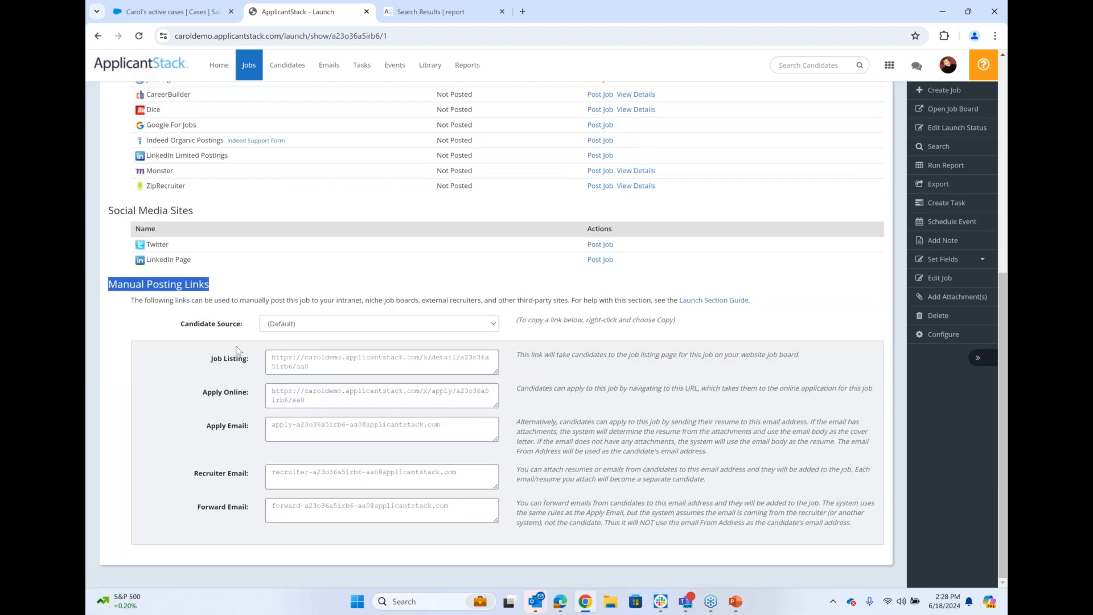
scroll(238, 350, up, 4)
scroll(238, 350, down, 5)
scroll(238, 350, up, 1)
click(327, 323)
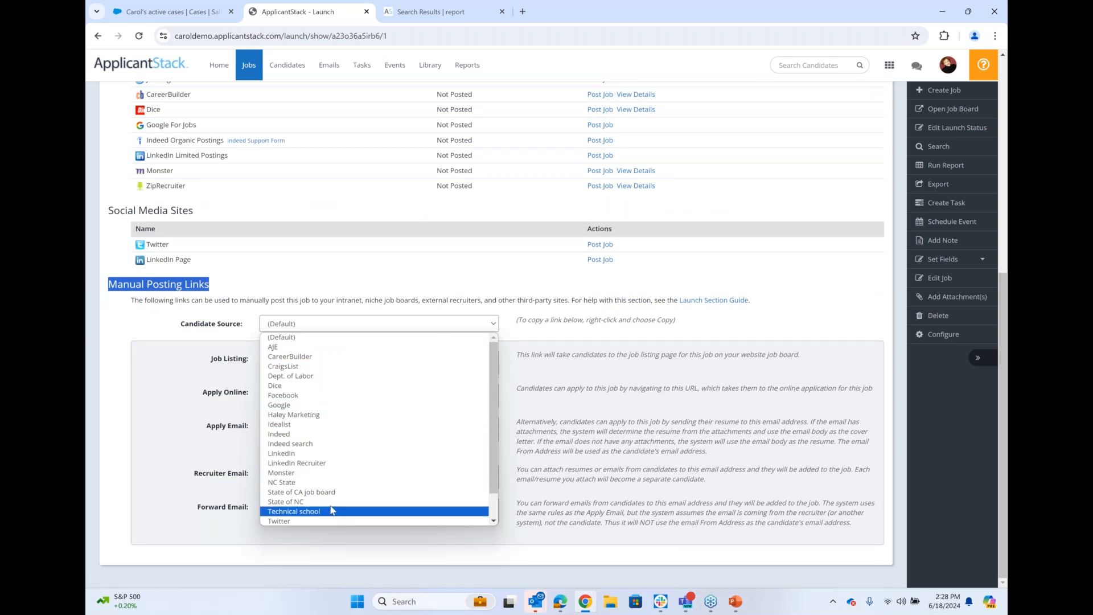
click(317, 369)
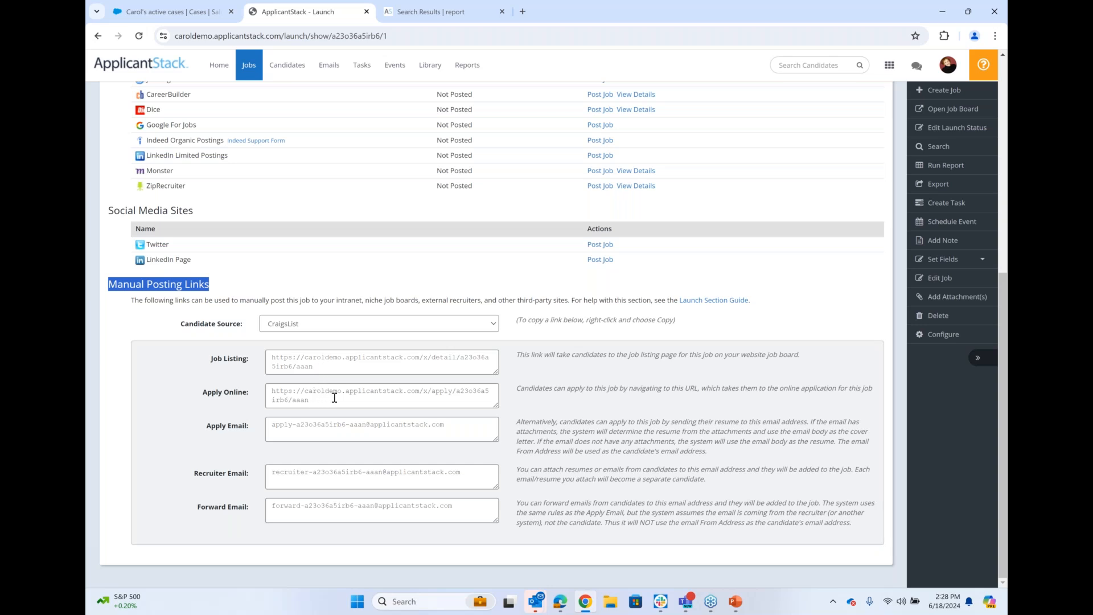
Examine what the Job Listing and Apply Online manual posting links do, and review the job's other posting options.
drag(627, 354, 691, 355)
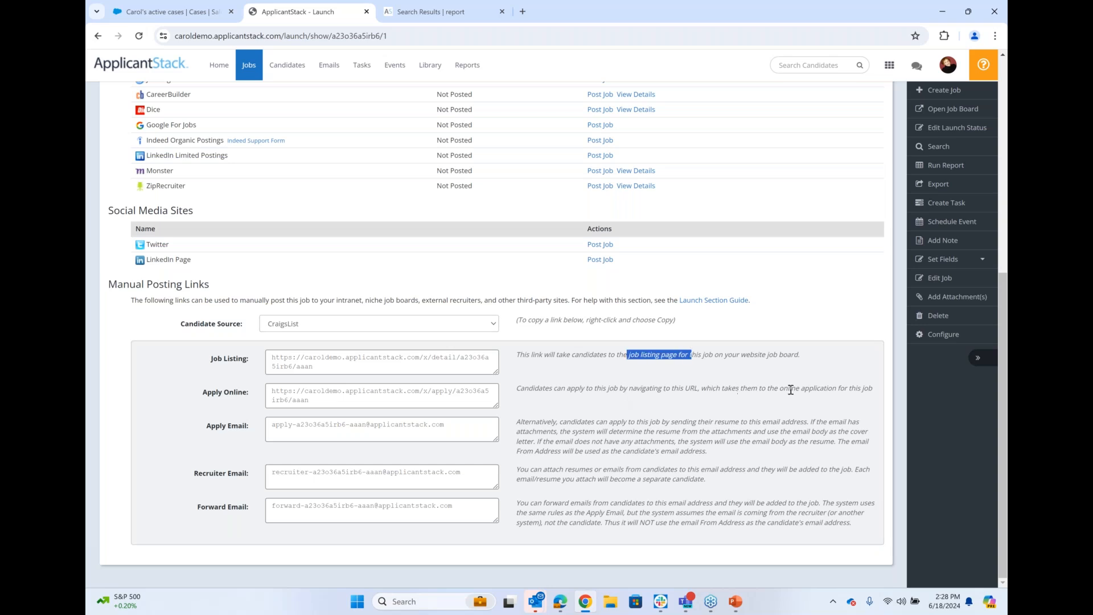
drag(778, 388, 845, 388)
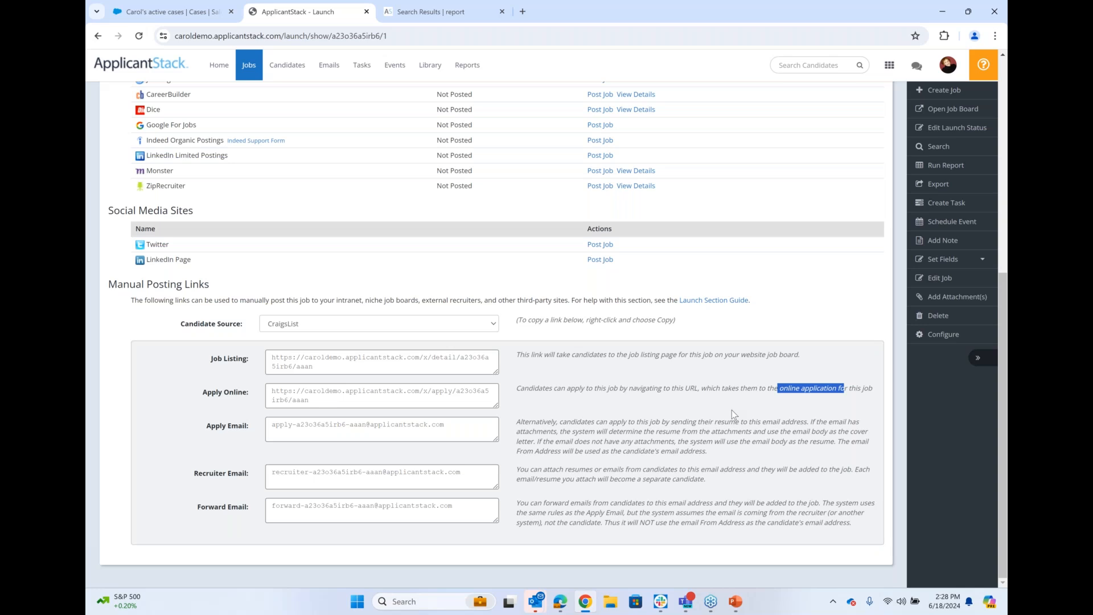
scroll(429, 388, up, 5)
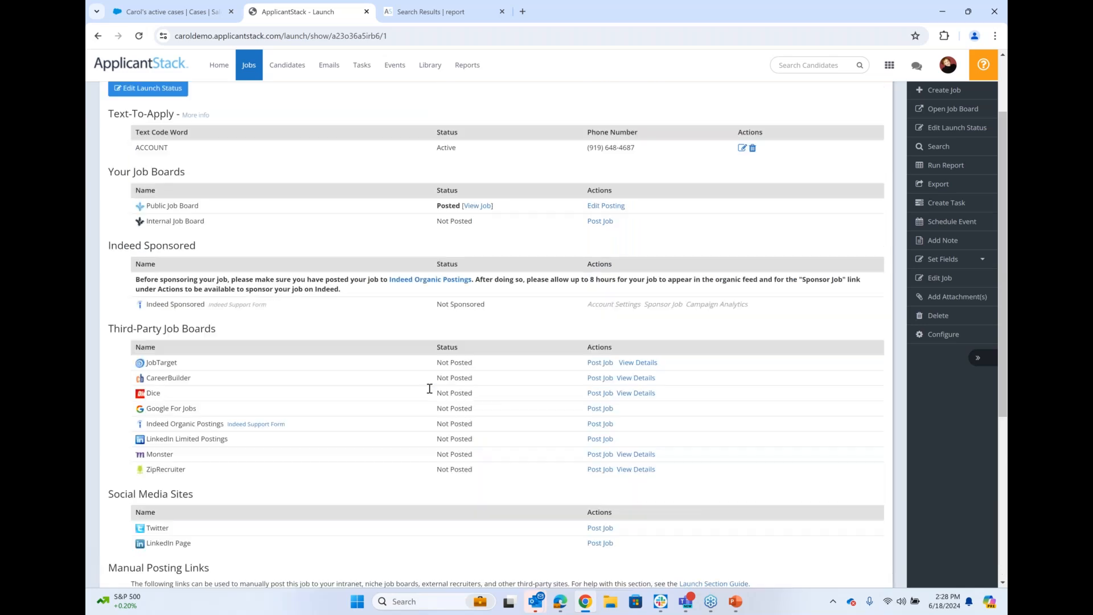
scroll(429, 388, up, 2)
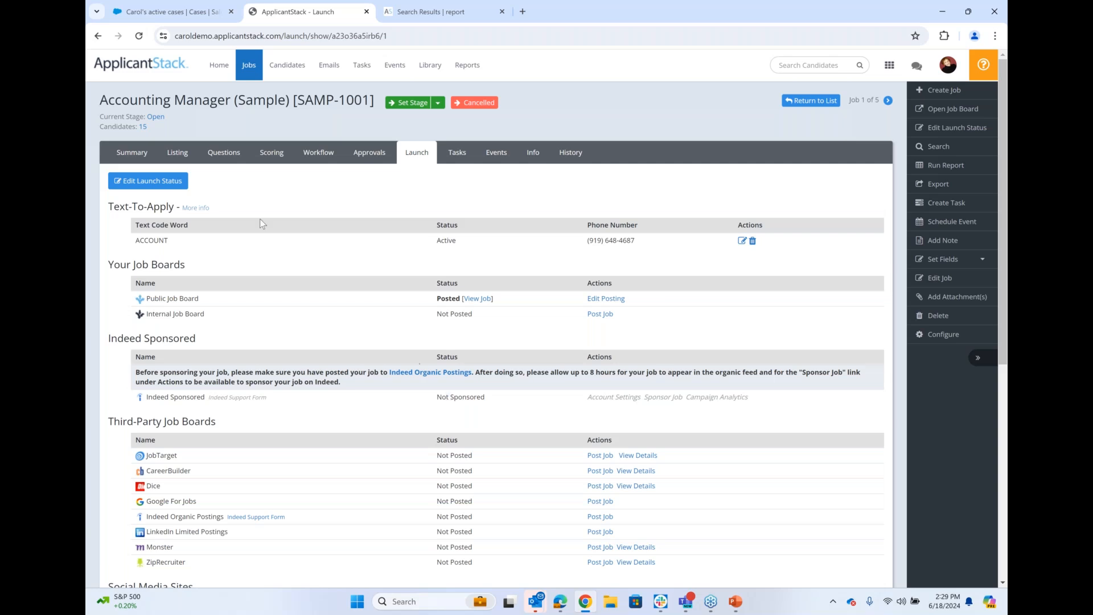
Review the list of users and their roles, and open the summary of the Accounting Manager (Sample) job.
click(218, 65)
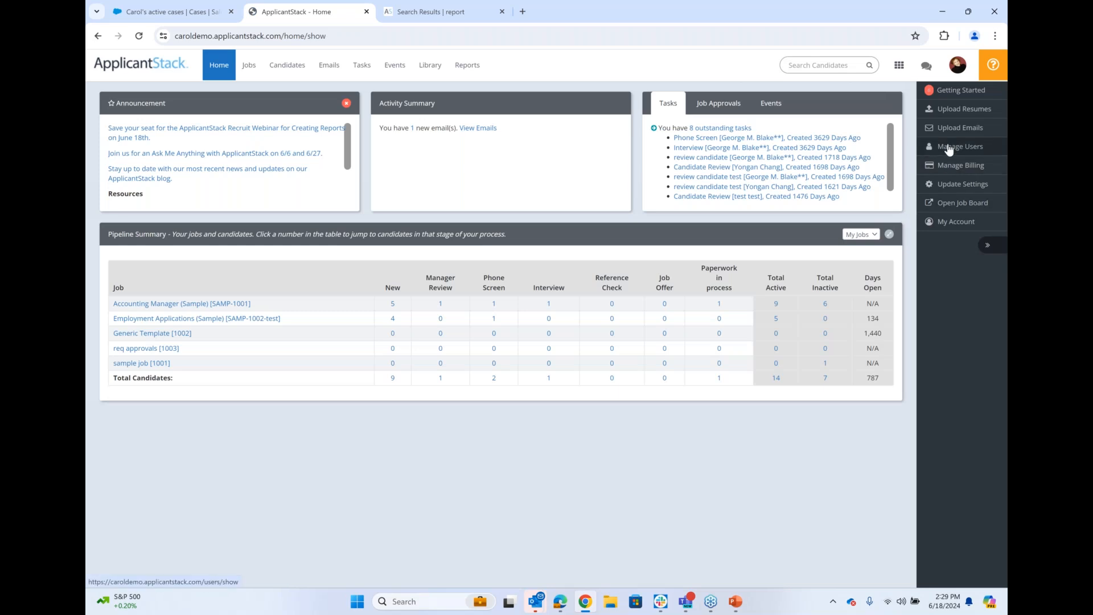
click(948, 149)
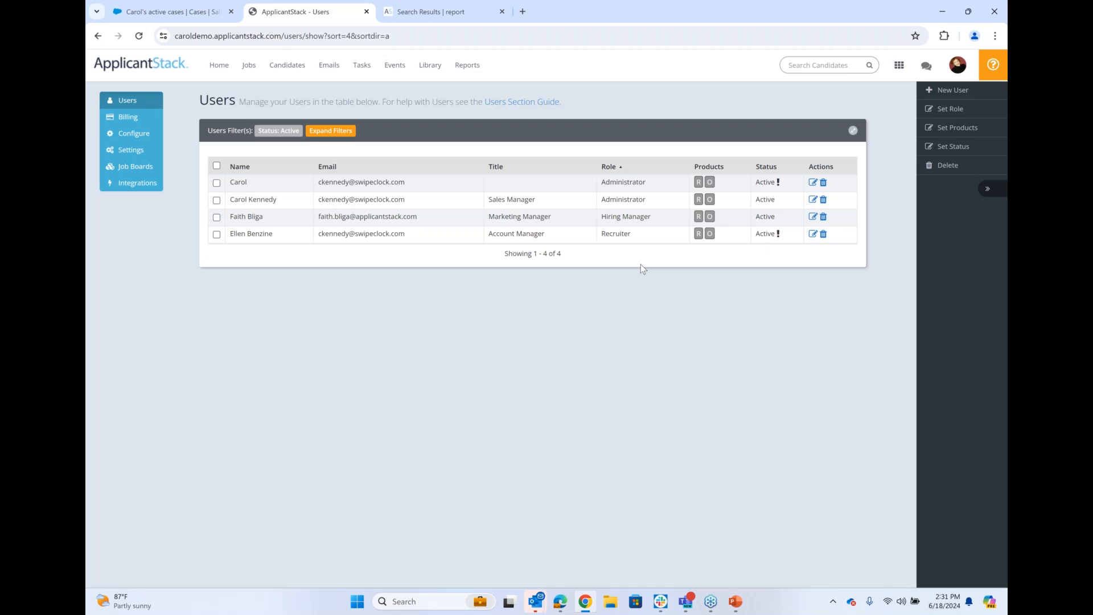
click(252, 68)
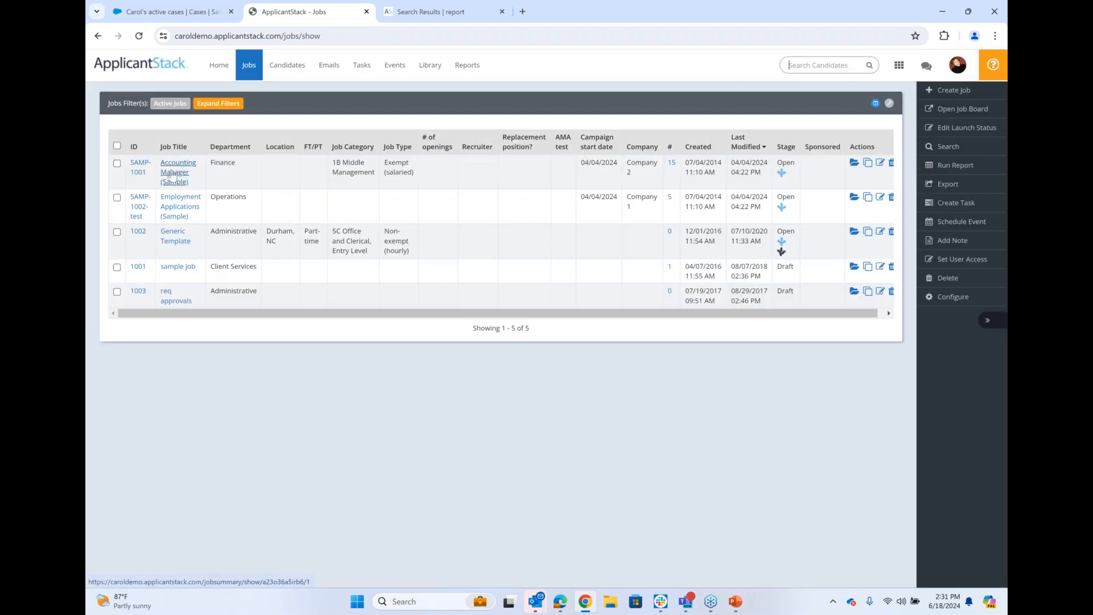
click(170, 176)
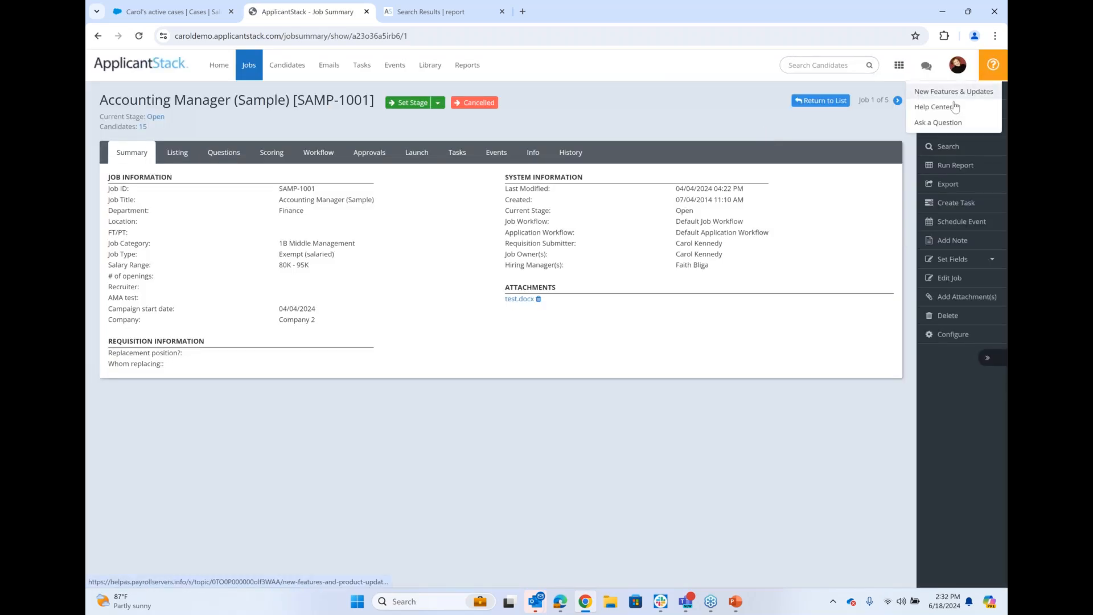
Open the ApplicantStack Help Center, search it for "indeed", and look through the matching articles.
click(933, 107)
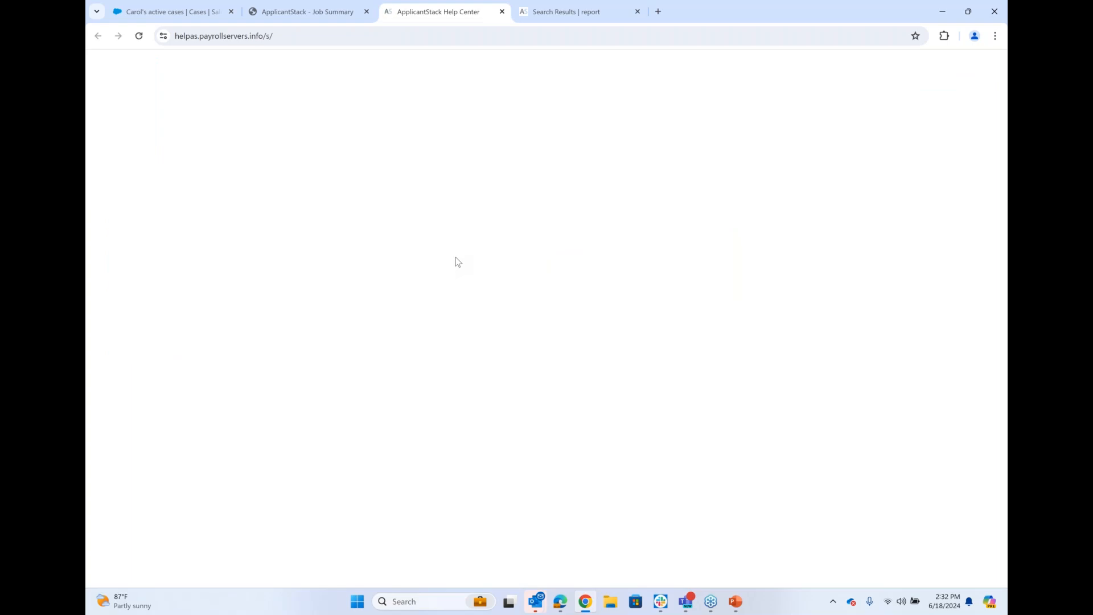
click(436, 195)
text(in)
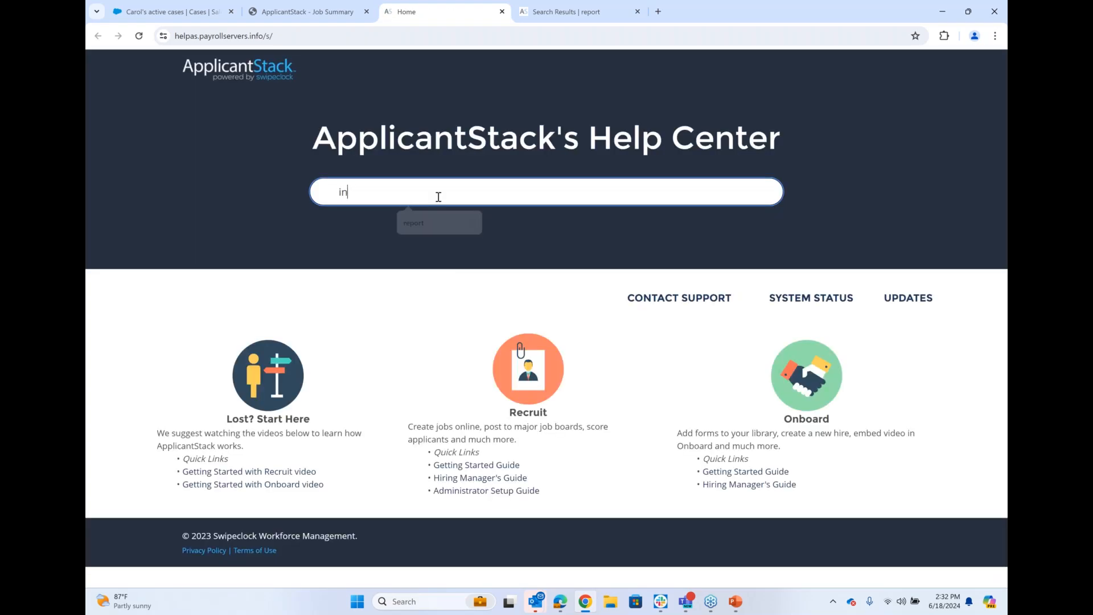
text(deed)
key(Return)
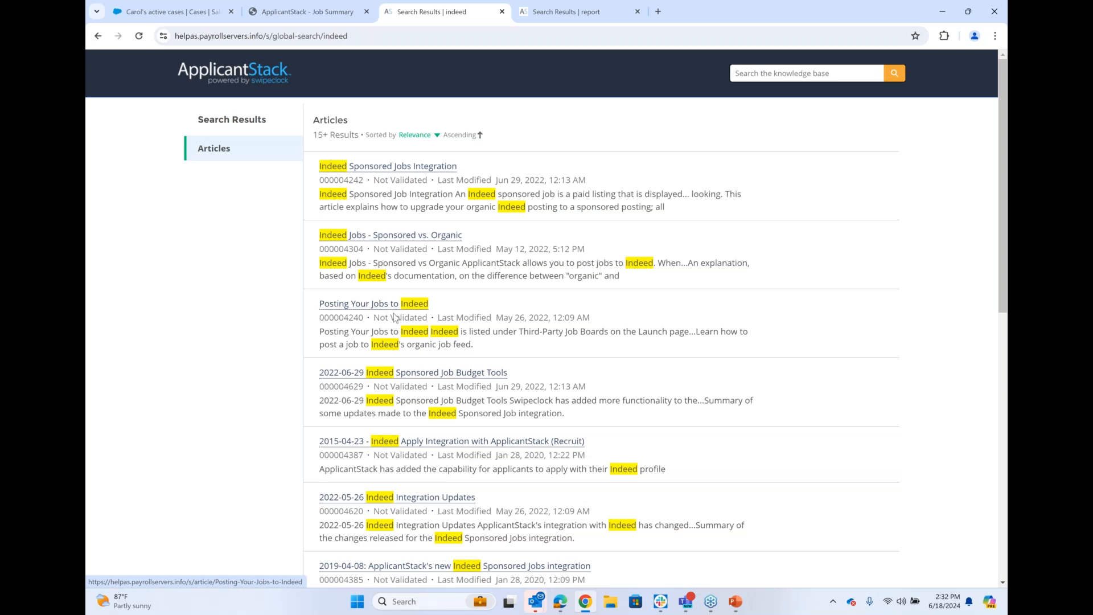
scroll(394, 324, down, 1)
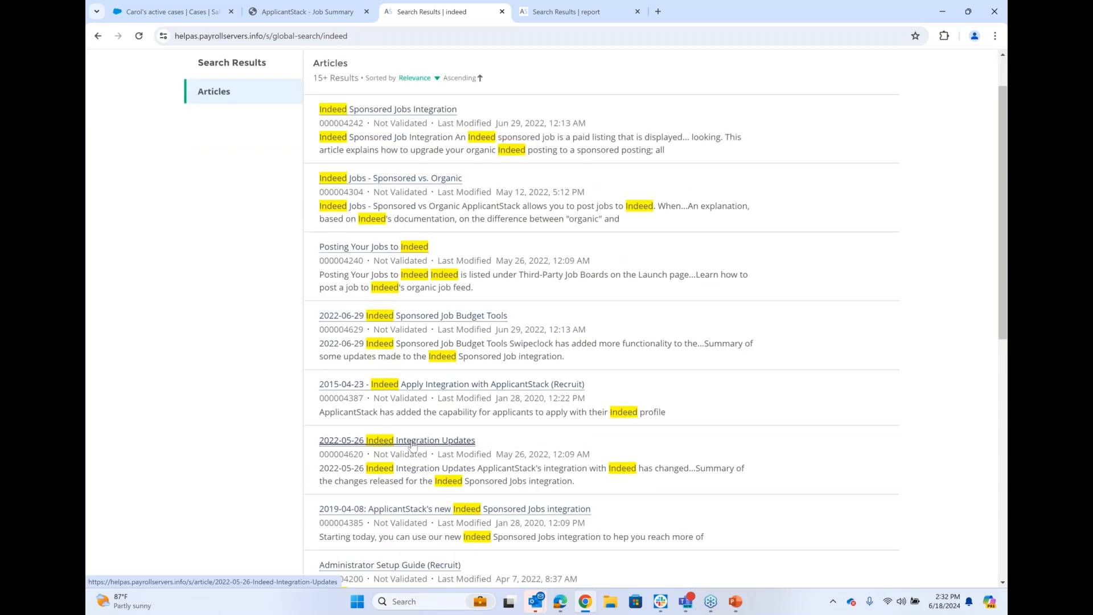
scroll(414, 444, down, 1)
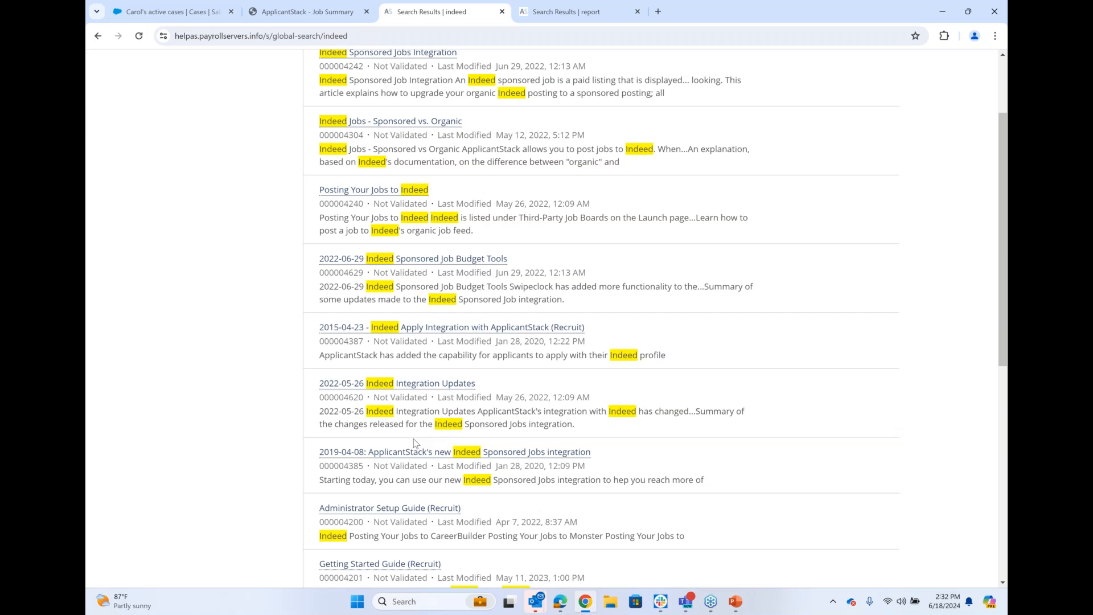
Search the knowledge base for "indeed guidelines" and open the article Job Title Best Practices and ATS Quality Guidelines.
scroll(413, 443, up, 2)
click(757, 72)
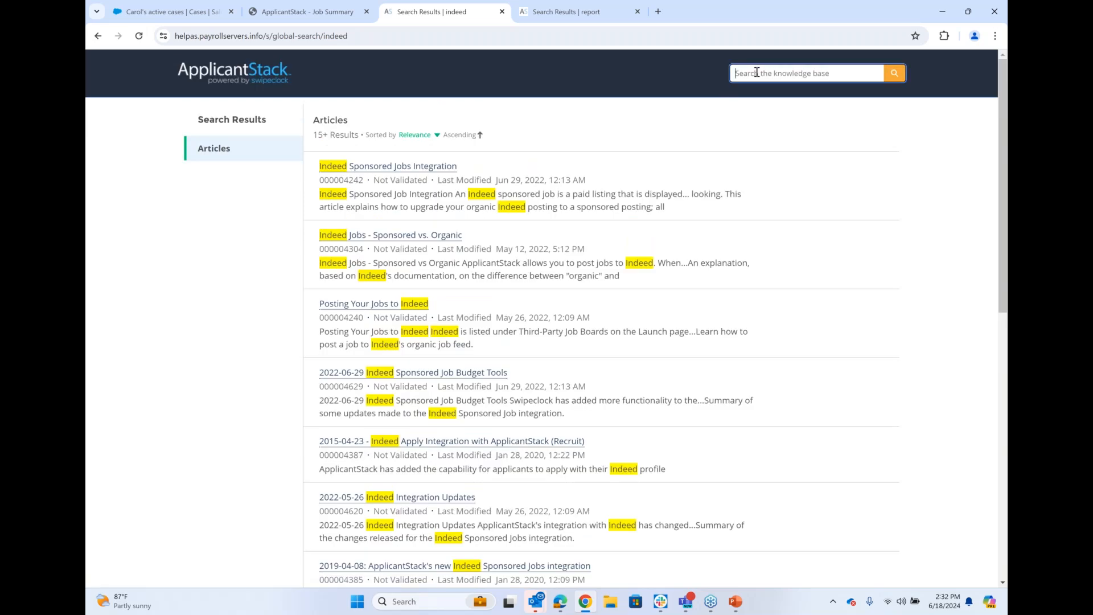
text(indeed guidelines)
key(Return)
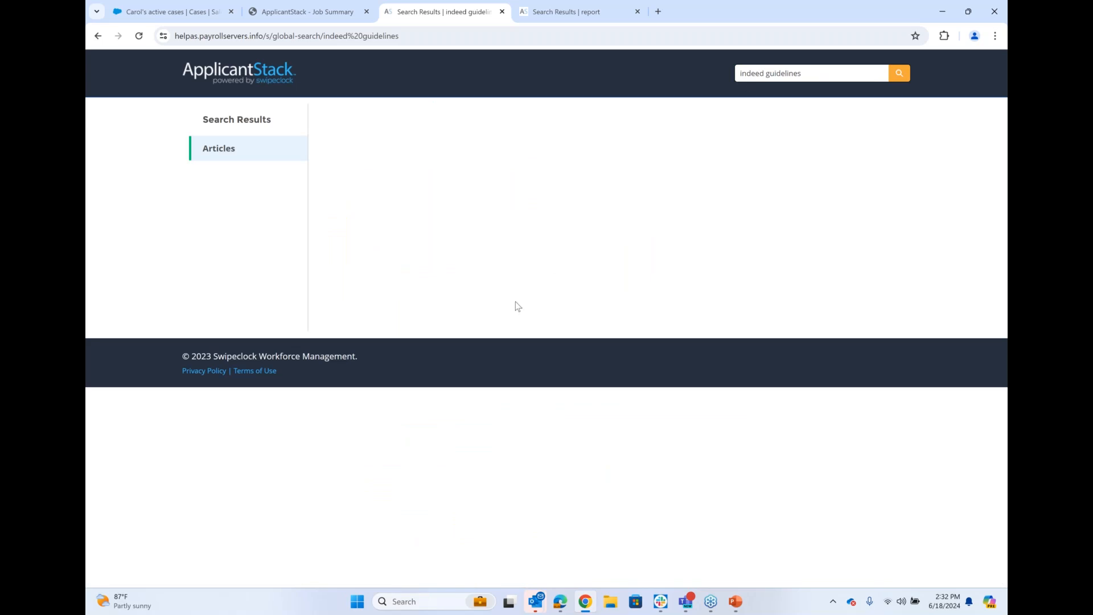
click(382, 167)
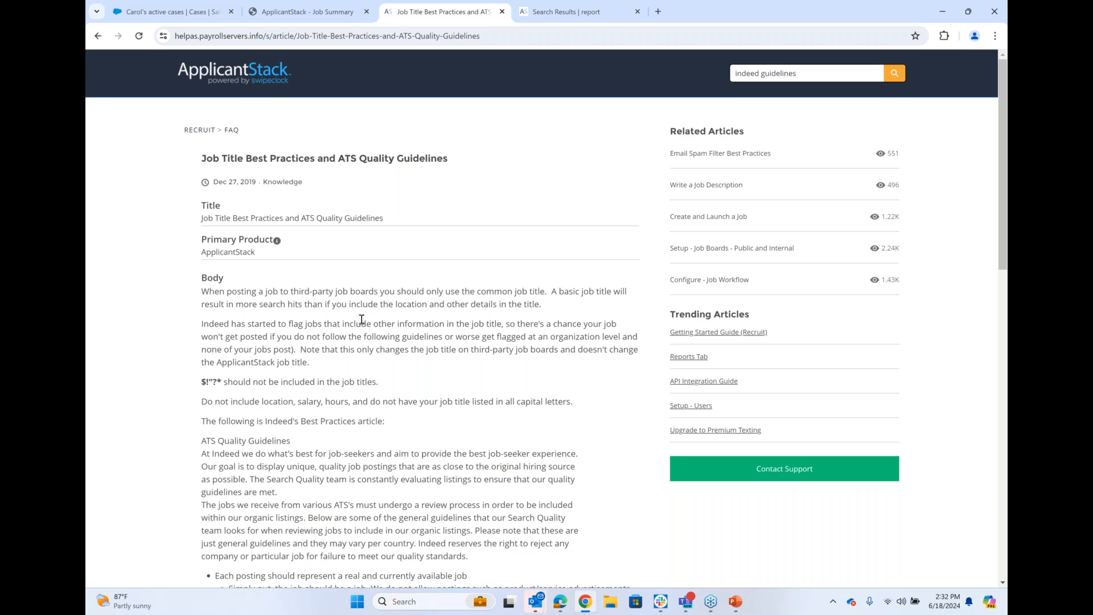
Read the article's rules for job titles, Indeed's ATS quality guidelines and the additional guidelines for staffing firms.
scroll(362, 319, down, 1)
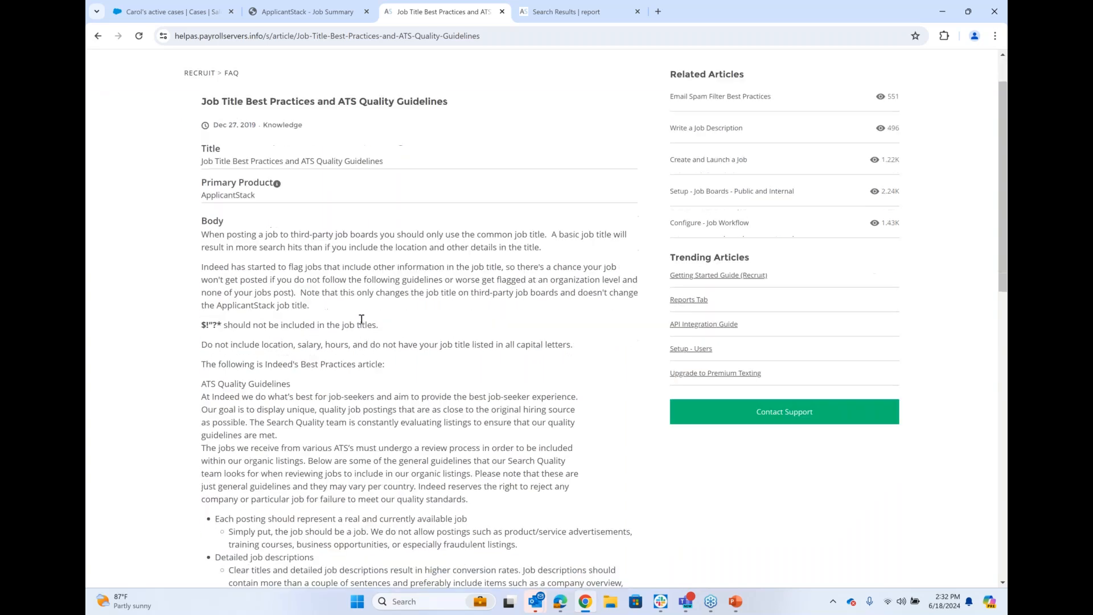
scroll(361, 323, down, 1)
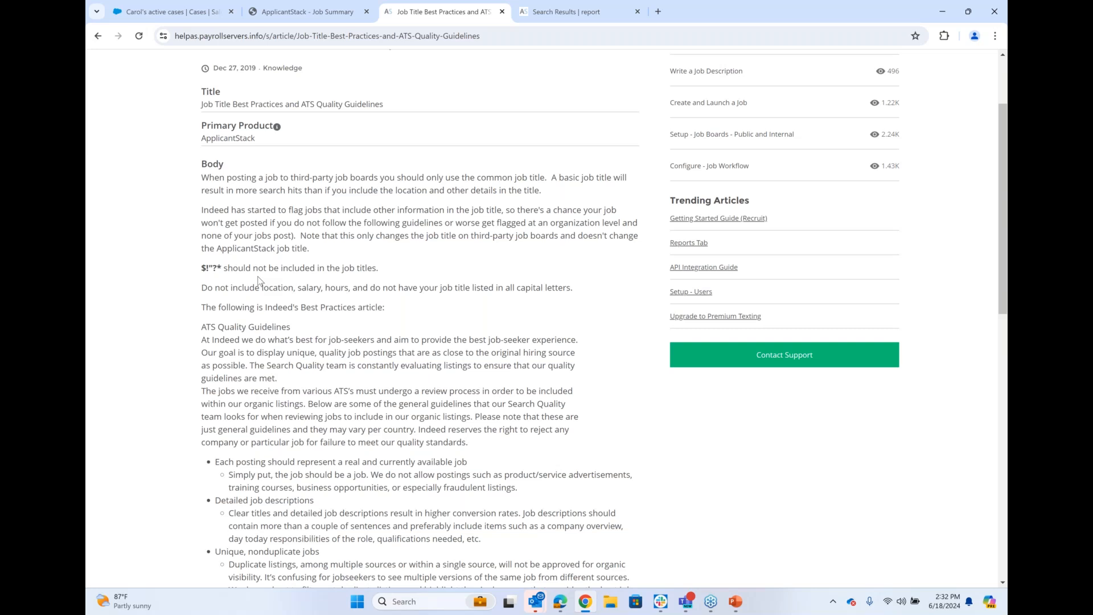
drag(201, 268, 222, 269)
scroll(277, 300, down, 4)
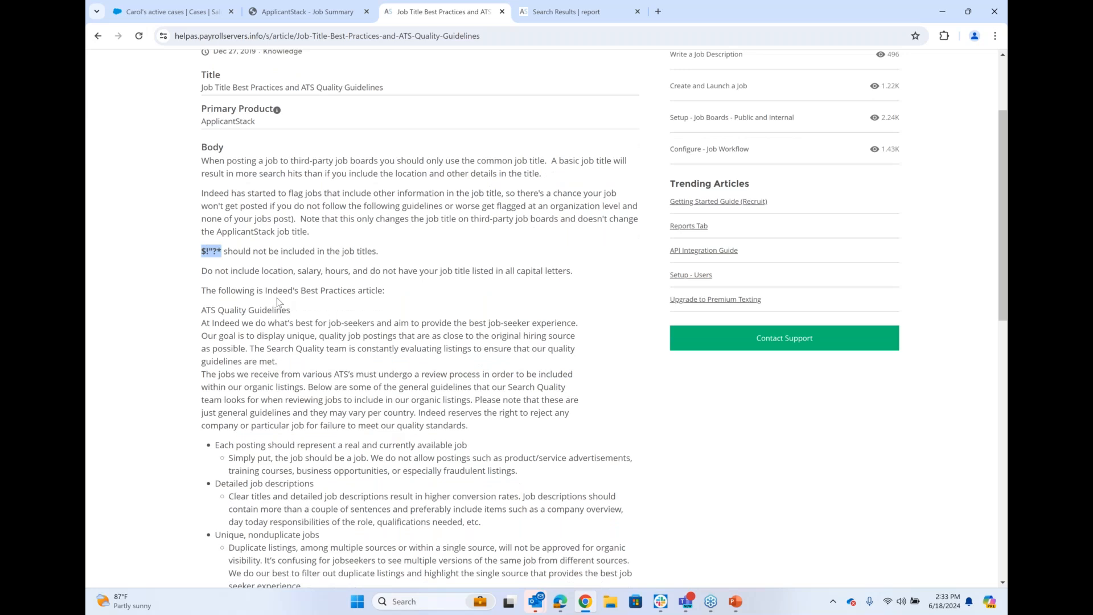
drag(298, 234, 457, 246)
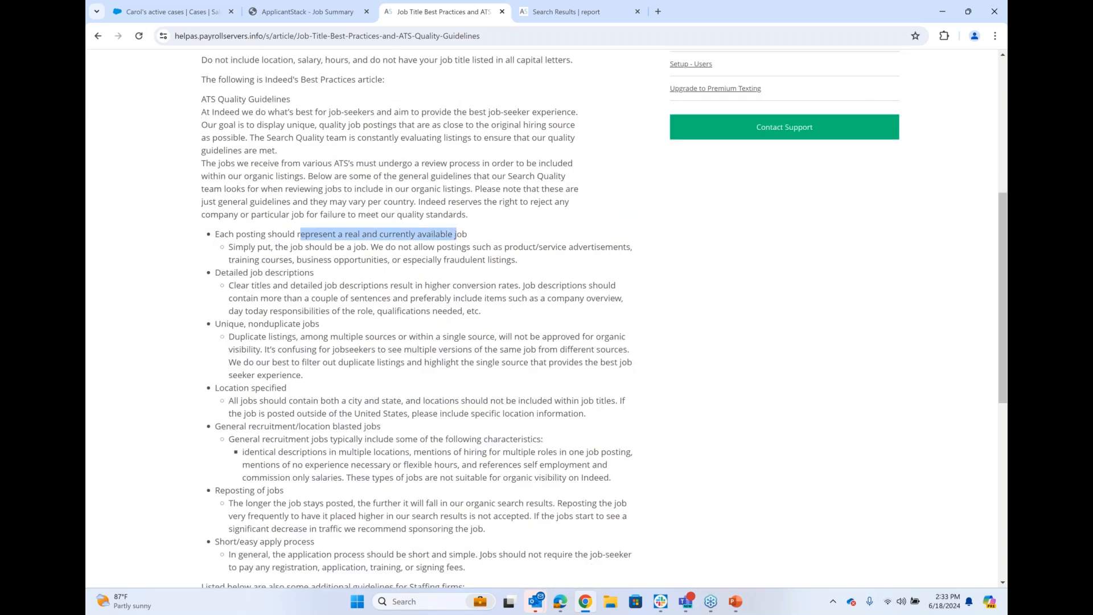
scroll(414, 332, down, 1)
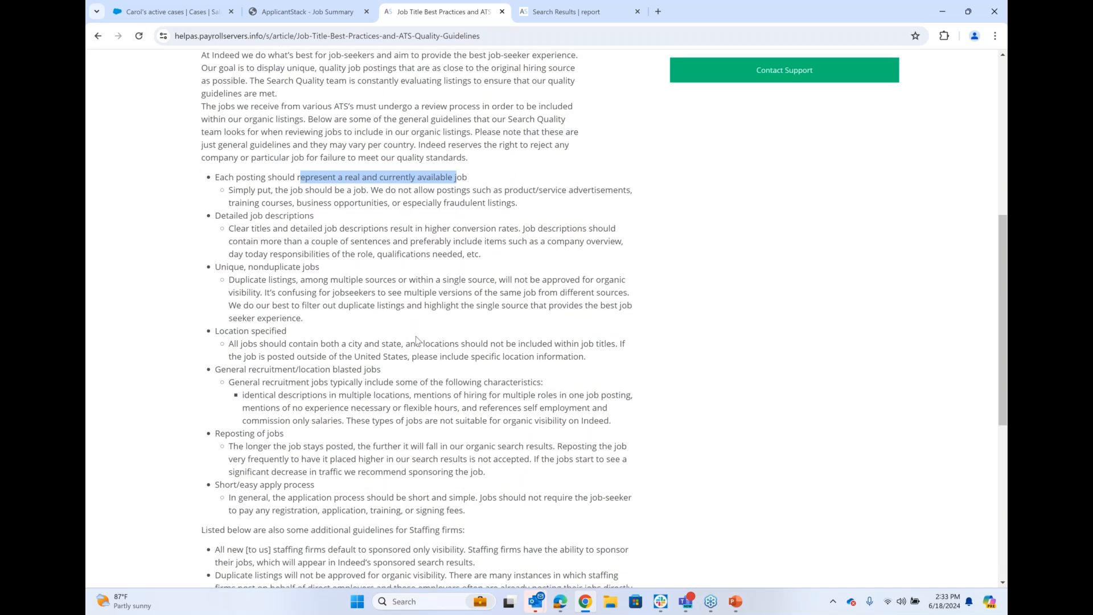
scroll(416, 339, down, 1)
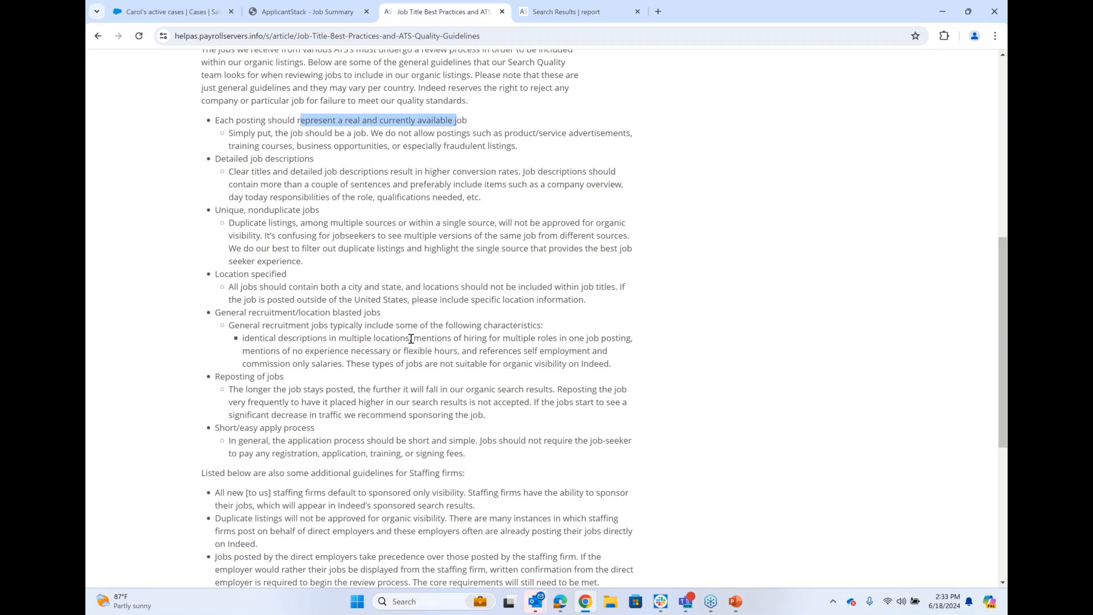
scroll(411, 339, down, 2)
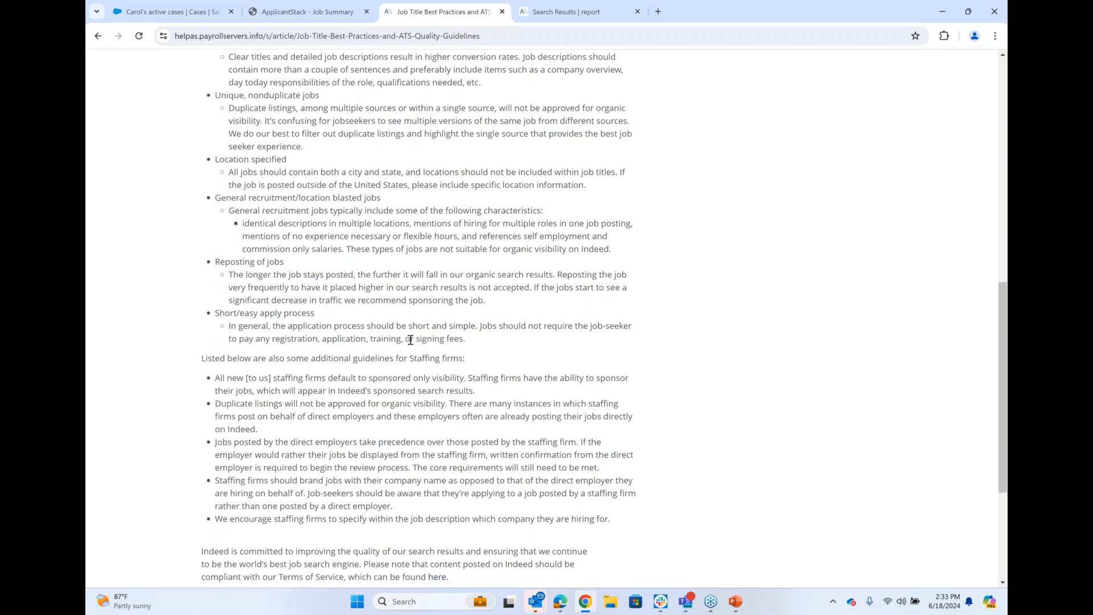
scroll(411, 341, down, 2)
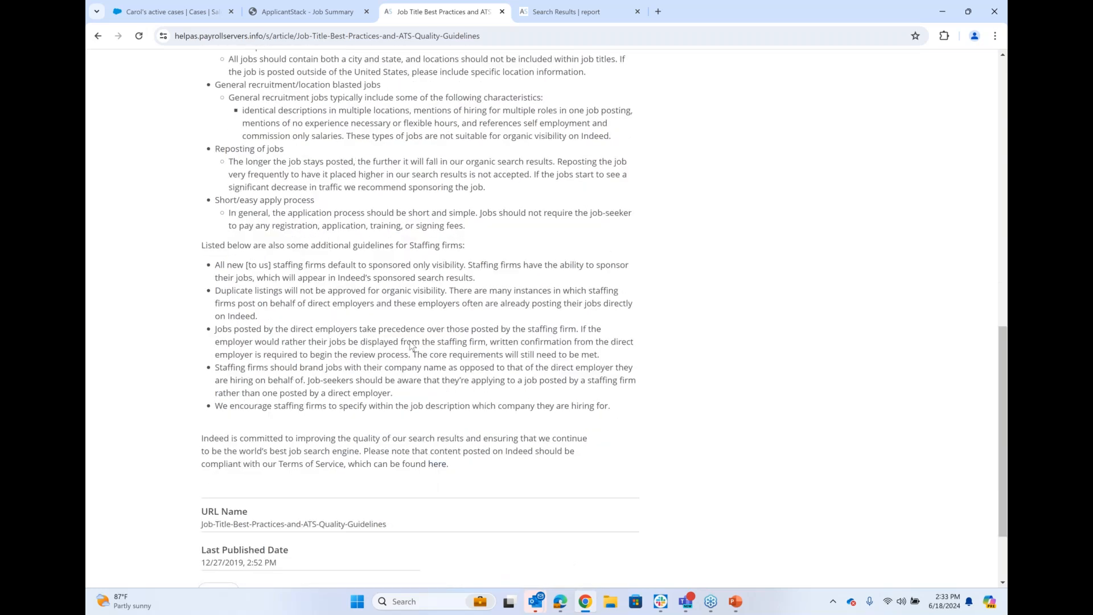
scroll(411, 344, up, 14)
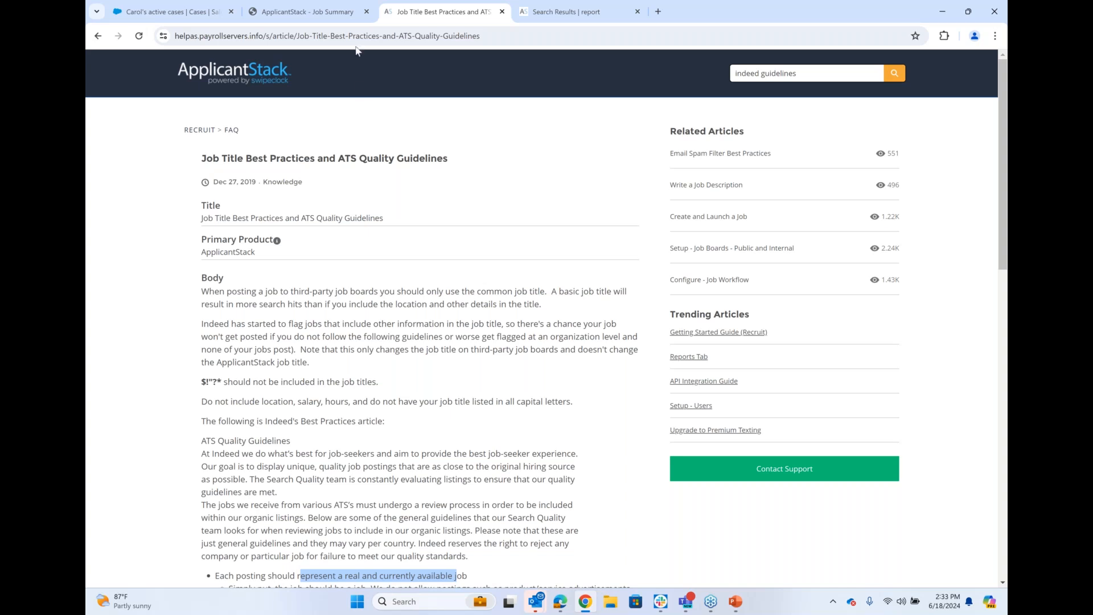
Switch back to the ApplicantStack job page, view the Reference check message template in the library, and return to the message templates list.
click(340, 12)
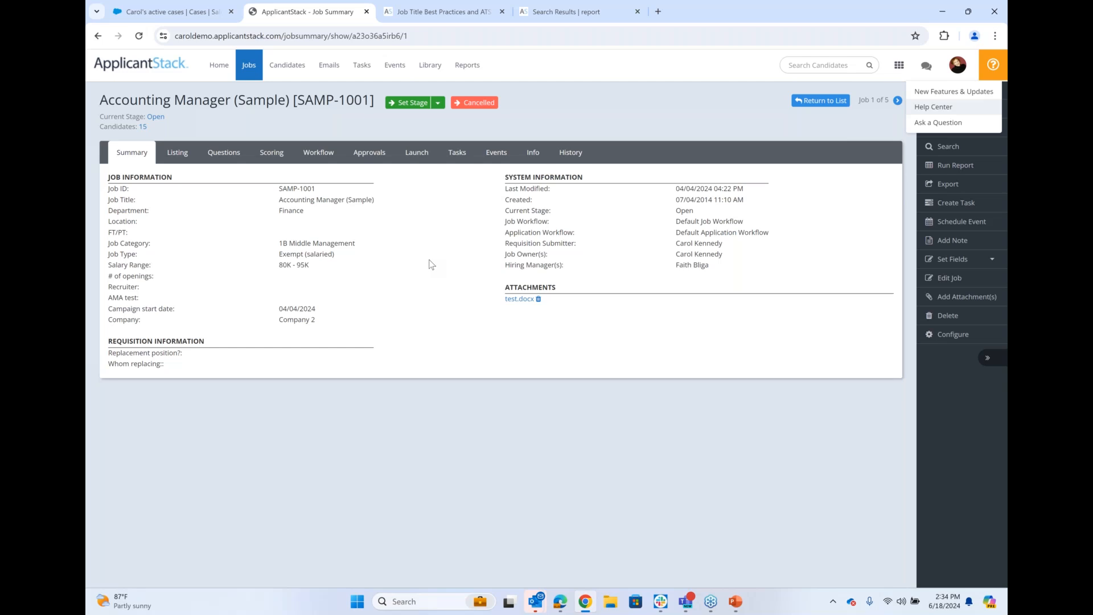
click(433, 69)
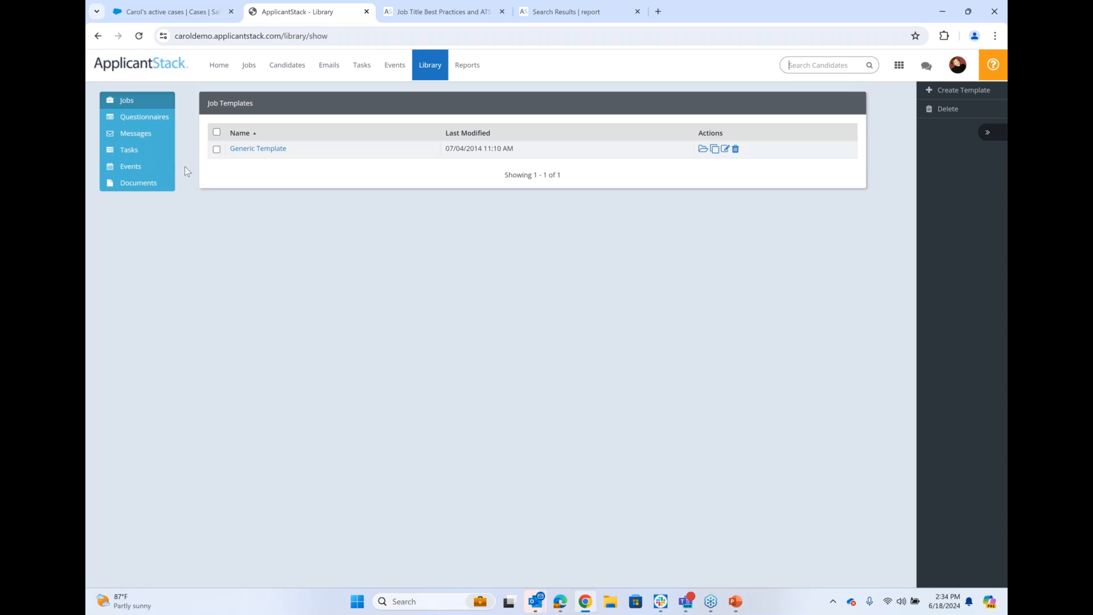
click(147, 137)
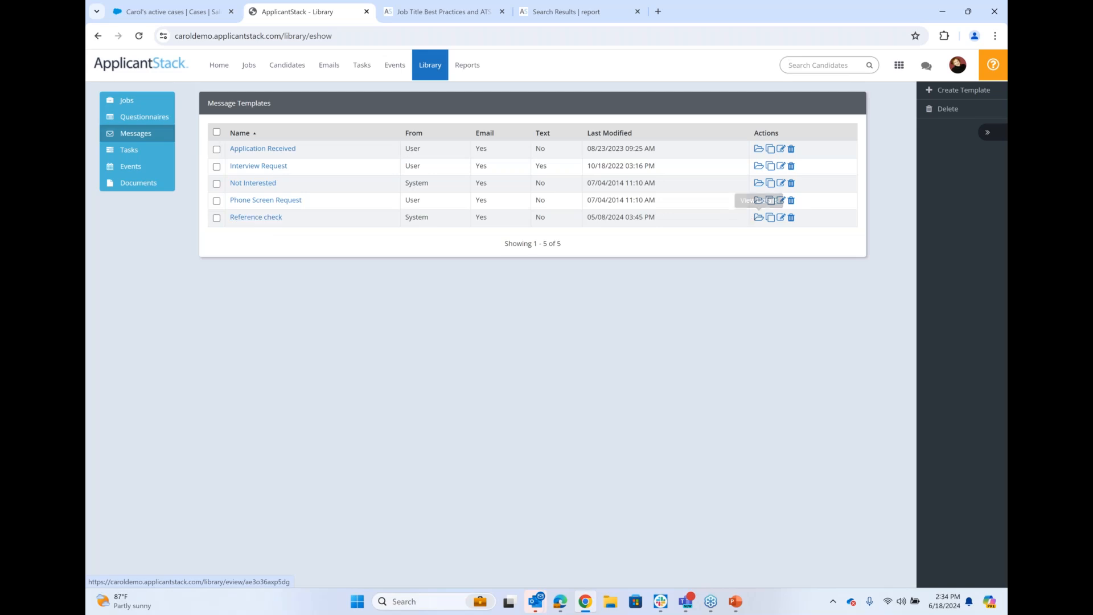
click(759, 219)
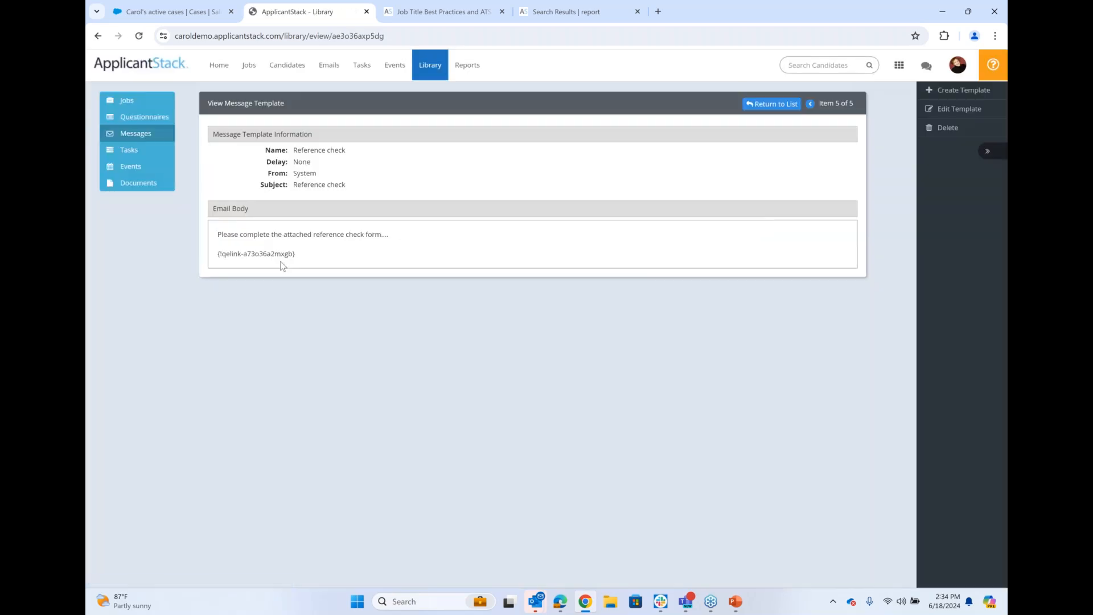
click(98, 35)
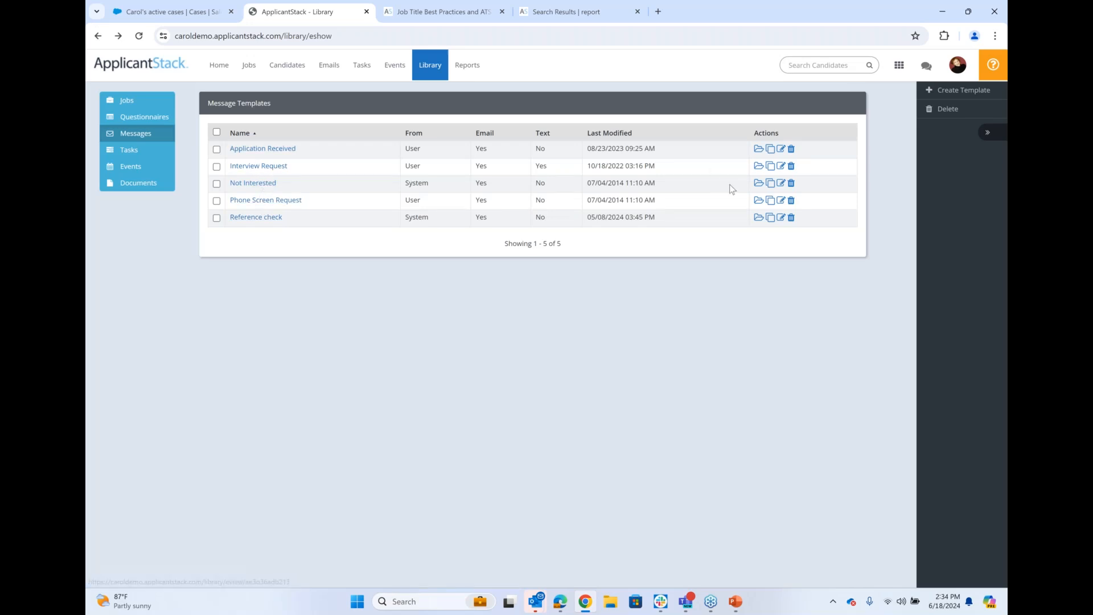
Open the Not Interested message template for editing and set its email delay to Delay 4 Days.
click(780, 184)
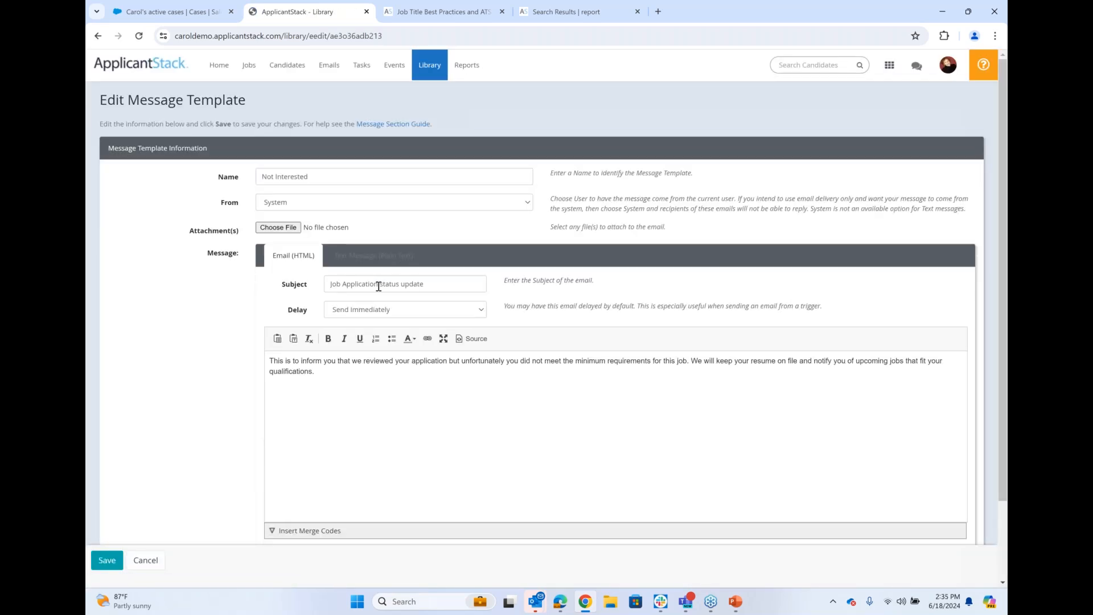
scroll(379, 286, down, 1)
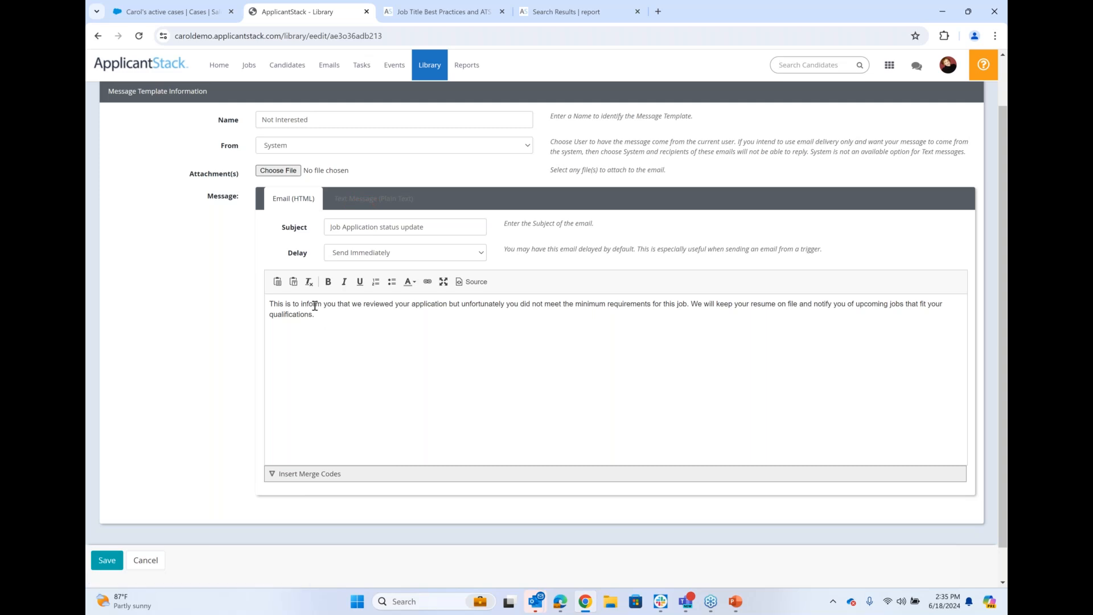
drag(303, 306, 615, 345)
click(589, 358)
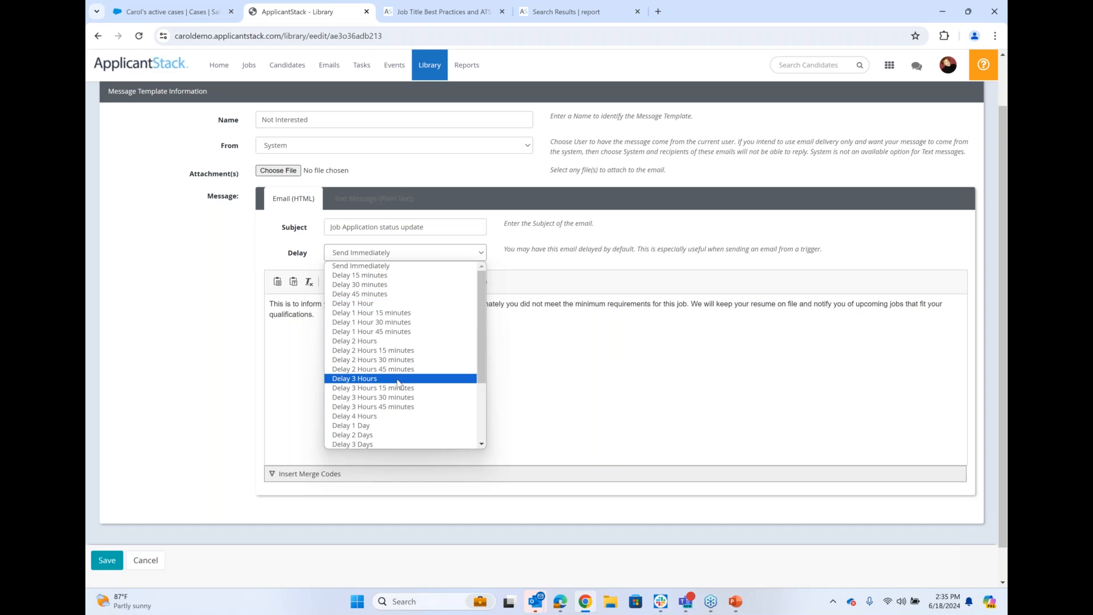
scroll(398, 383, down, 3)
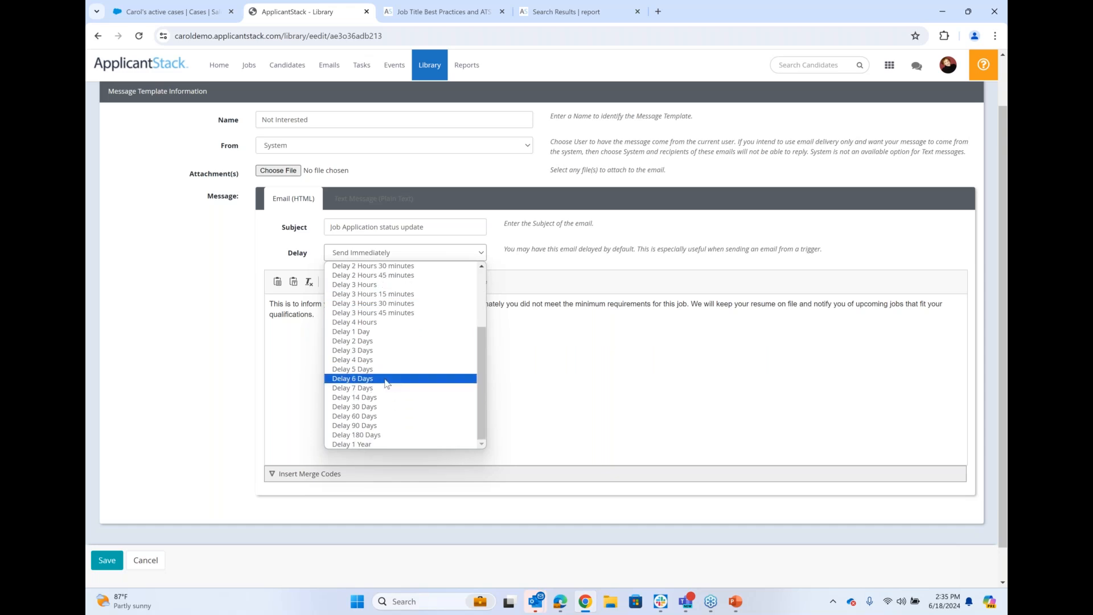
click(384, 360)
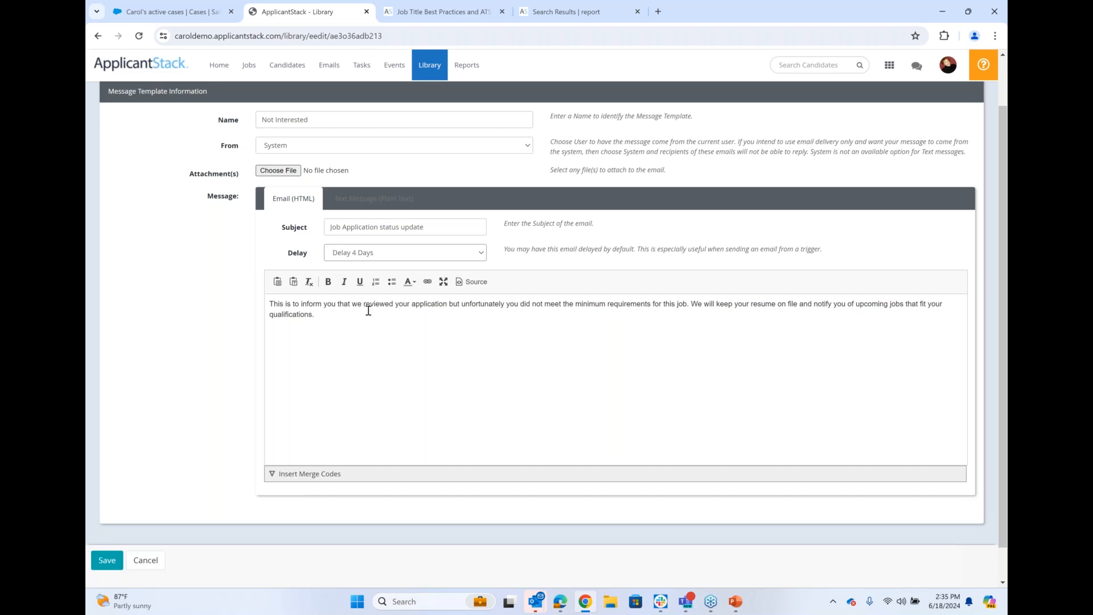
Show the merge codes and insert {!job-title} below the body text of the Not Interested email.
scroll(353, 398, down, 1)
click(314, 440)
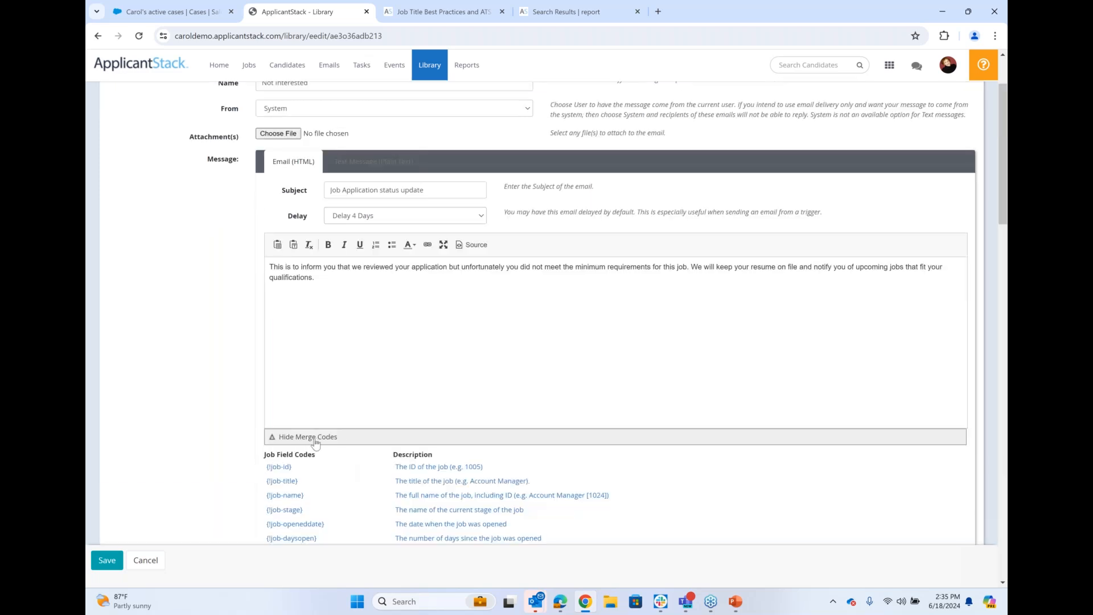
click(342, 279)
scroll(337, 359, down, 1)
click(285, 422)
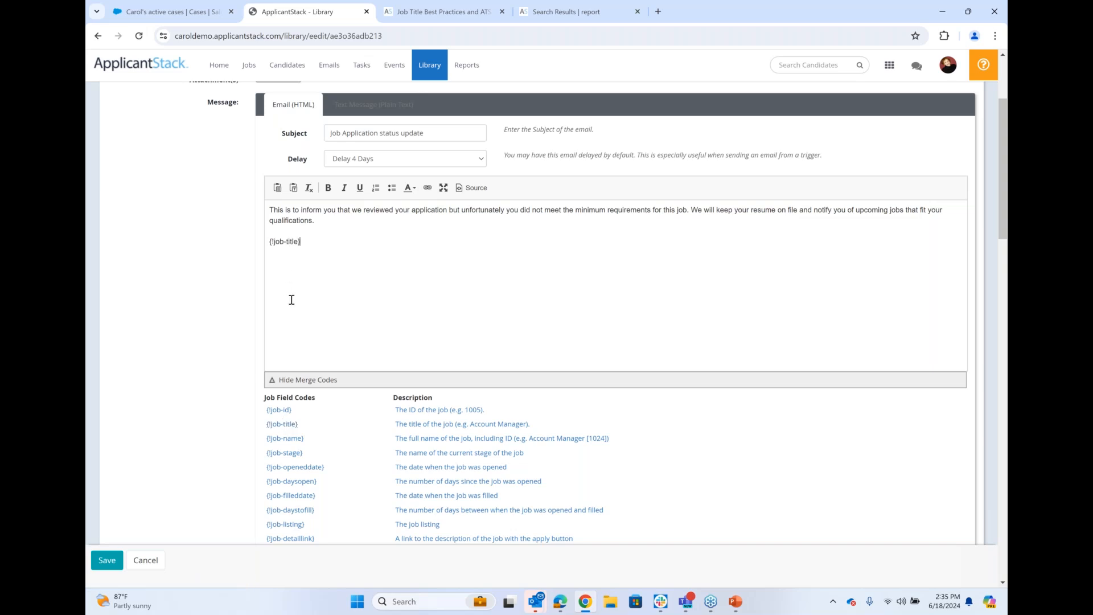
scroll(291, 300, up, 3)
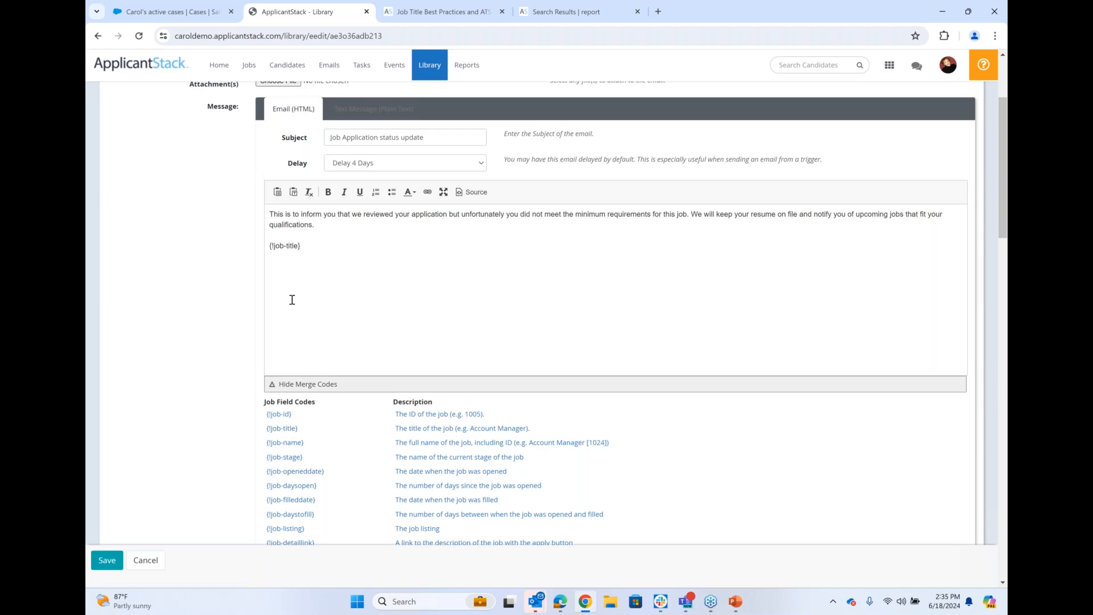
Leave the template unsaved, view the blank form for creating a message template, and return to the message templates list.
click(430, 65)
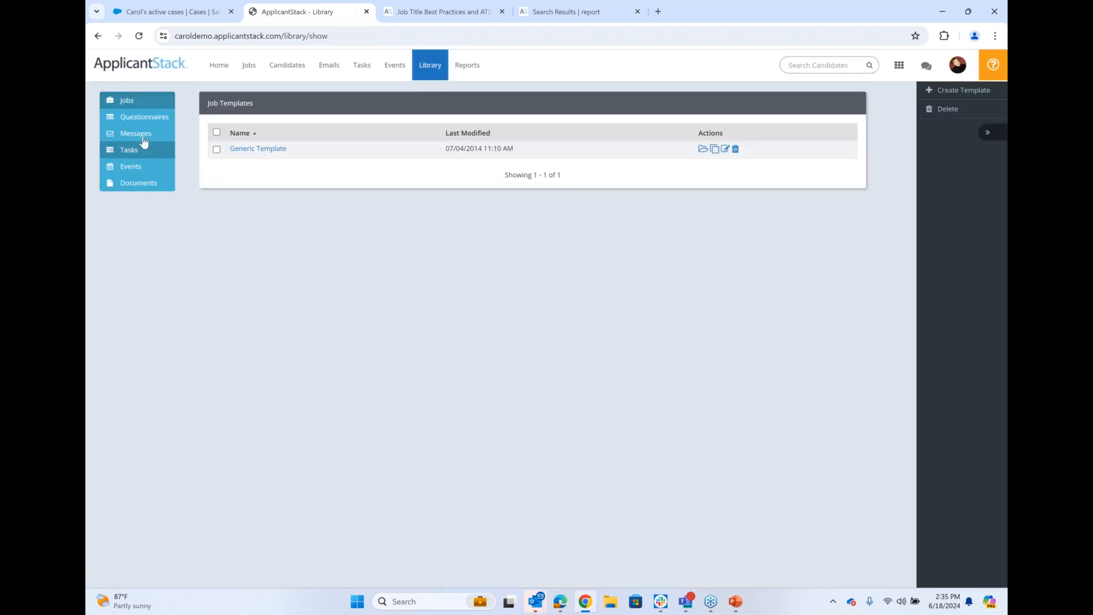
click(144, 135)
click(944, 97)
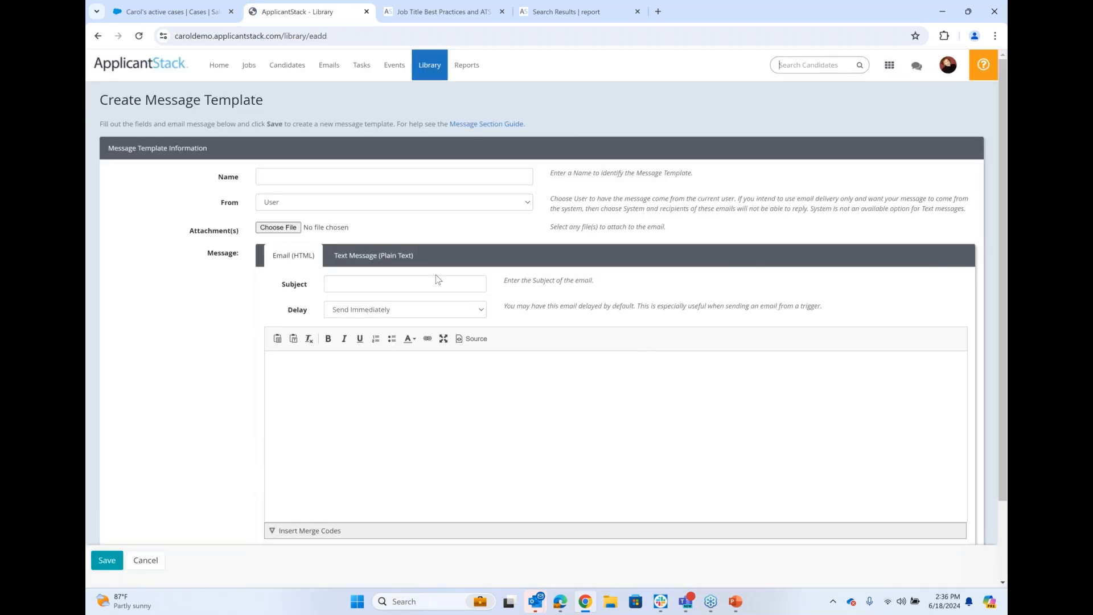
scroll(436, 283, down, 2)
scroll(436, 285, up, 2)
key(alt+Left)
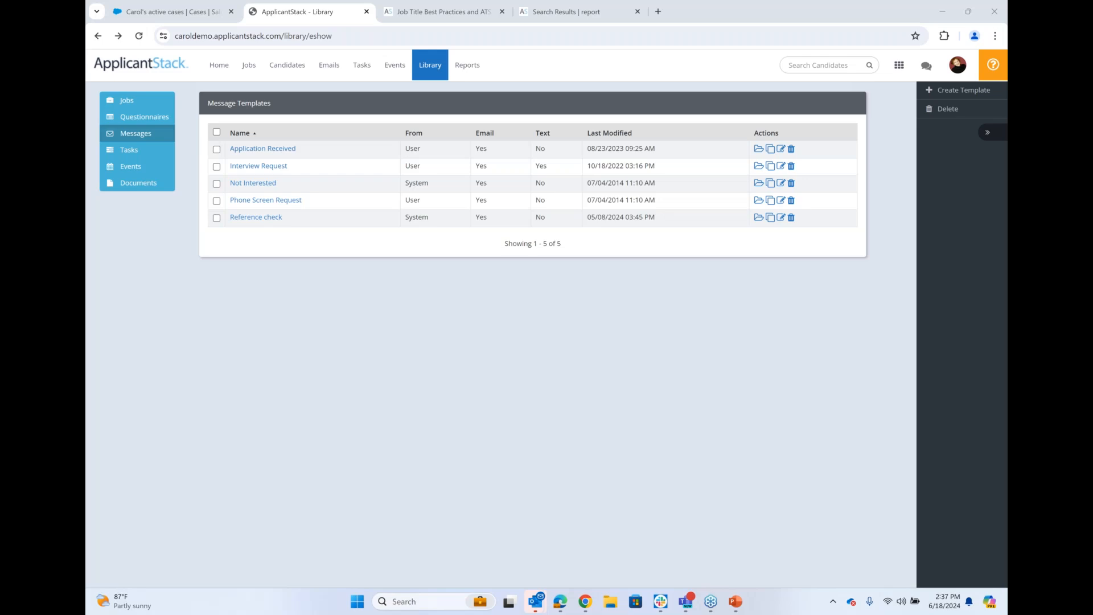
Open the Help Center, search the knowledge base for "questionnaire", and look through the Questionnaires article.
click(983, 72)
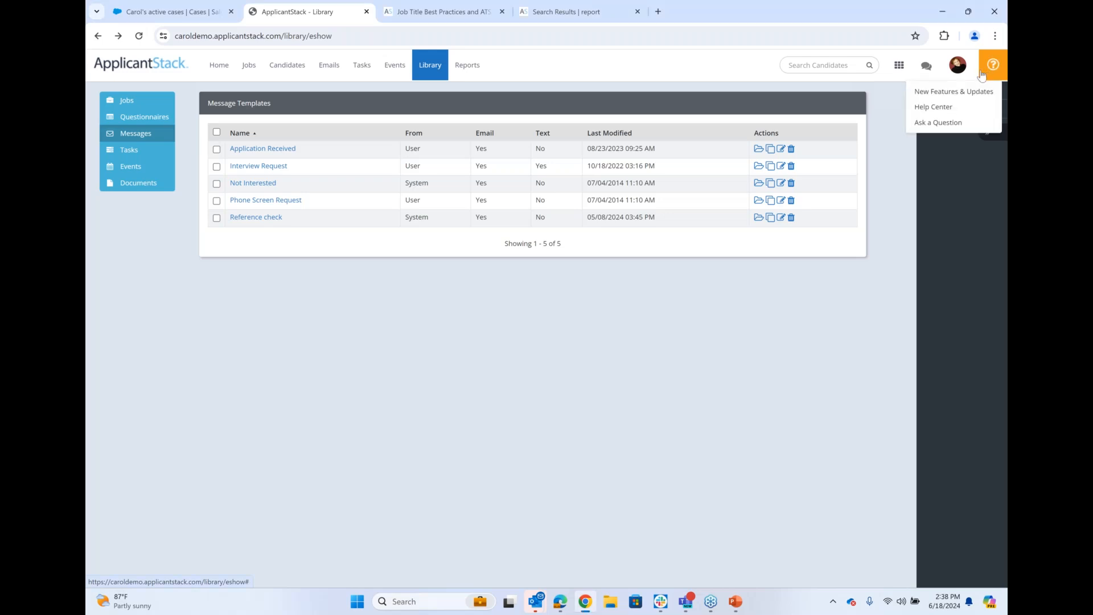
click(933, 107)
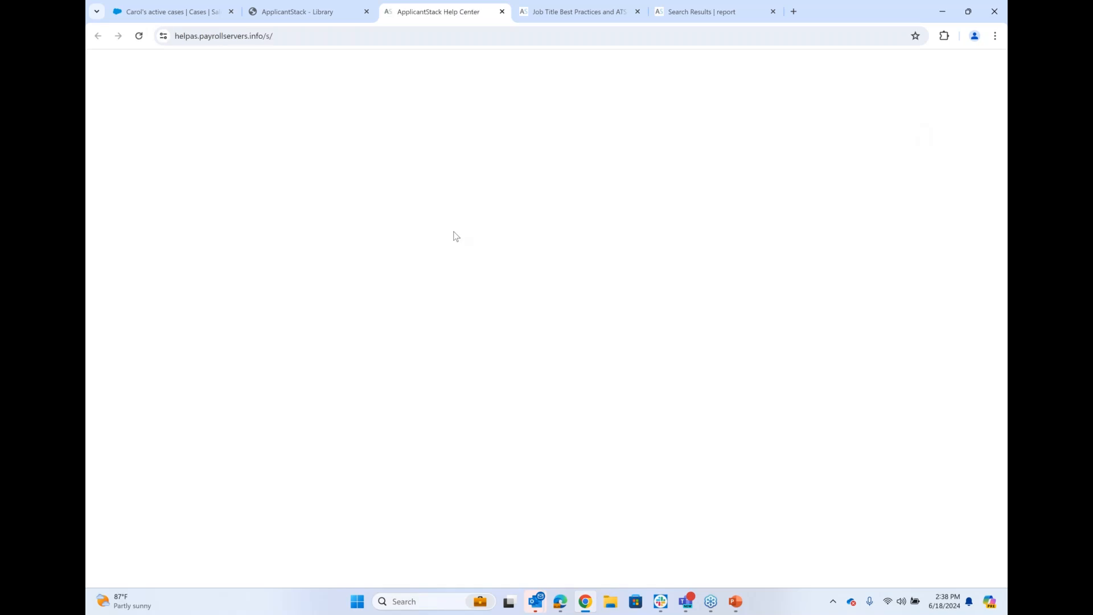
click(449, 191)
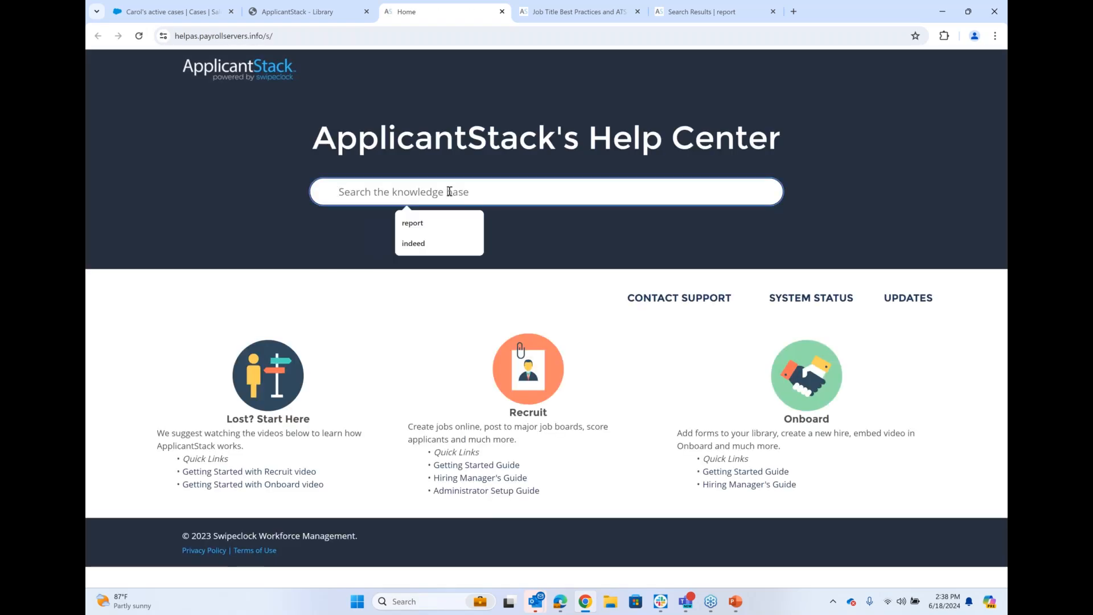
text(questionnaire)
key(Return)
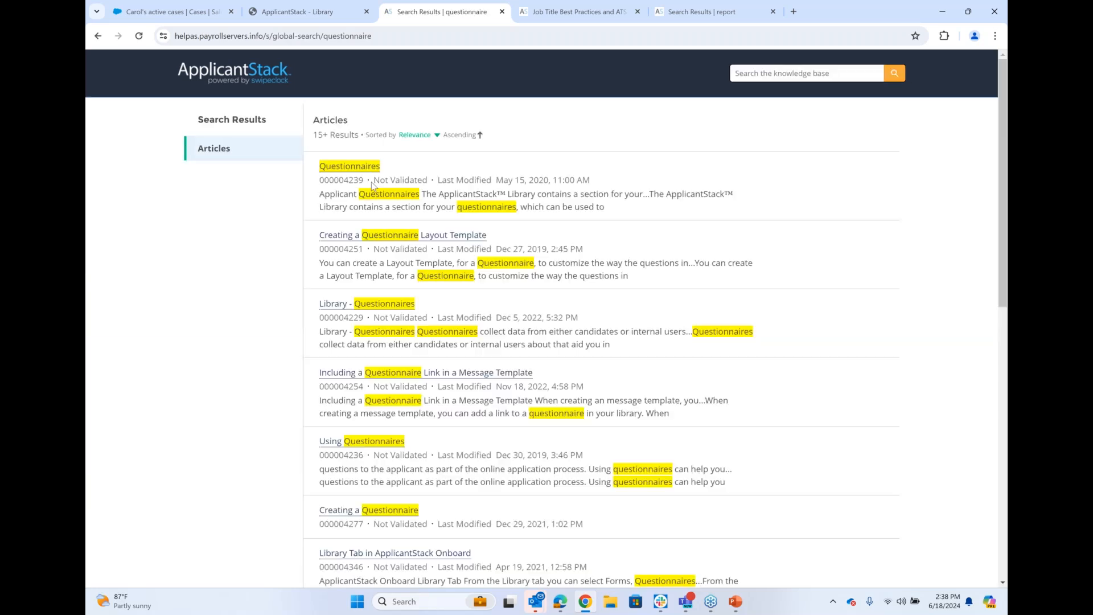
click(353, 167)
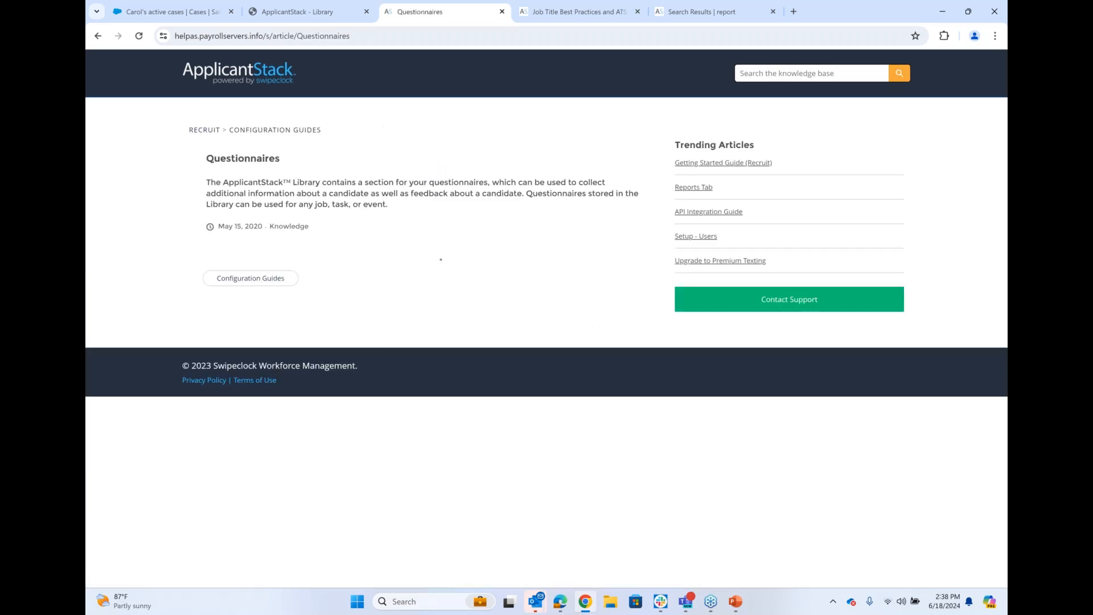
scroll(354, 207, down, 4)
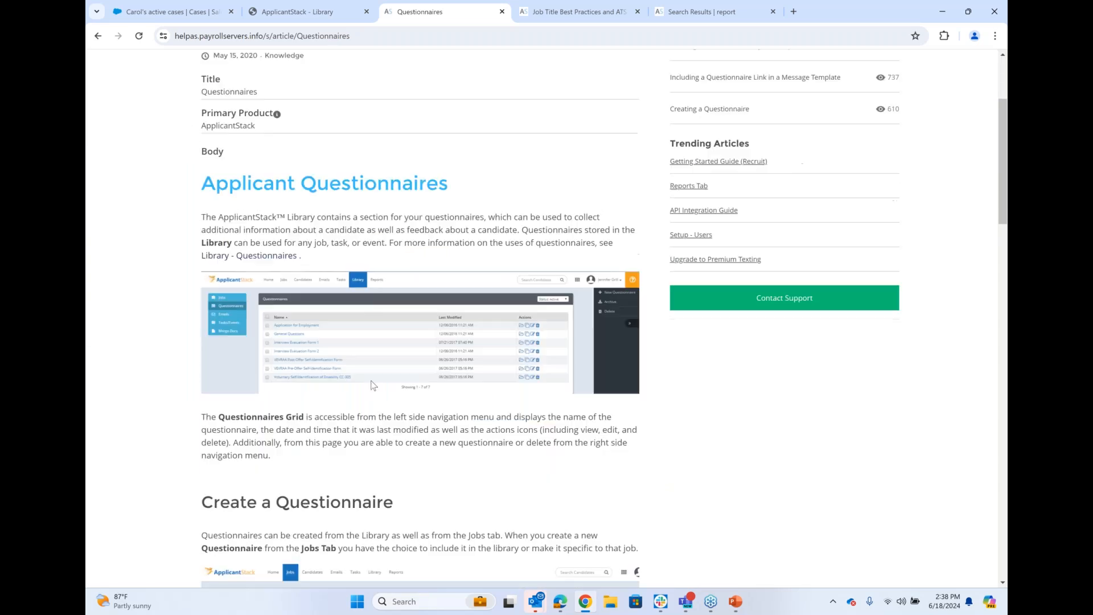
scroll(370, 370, down, 5)
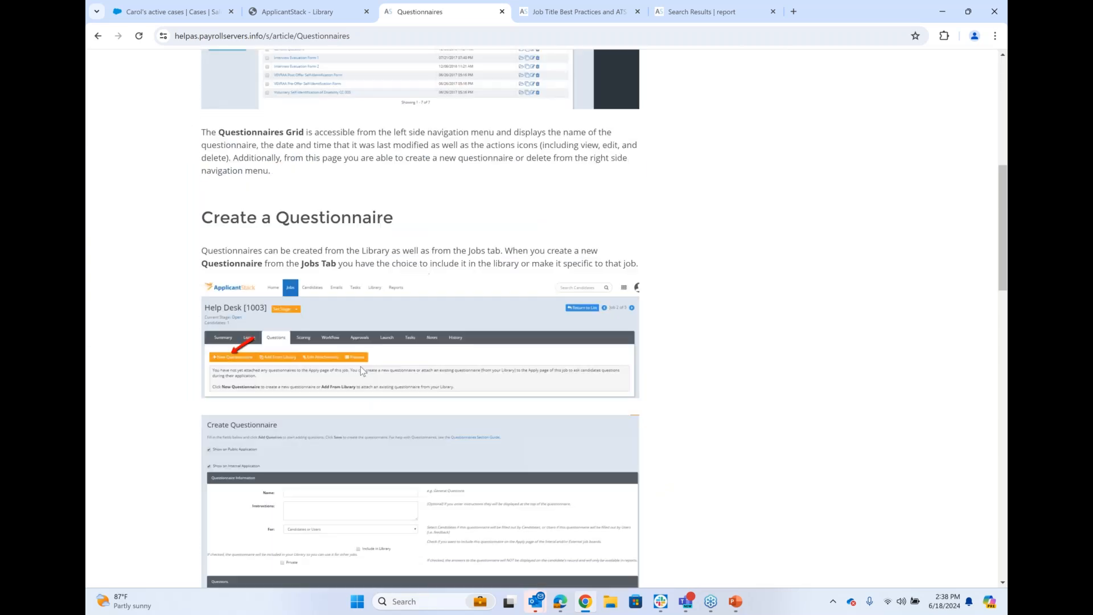
scroll(360, 366, up, 3)
scroll(363, 371, up, 5)
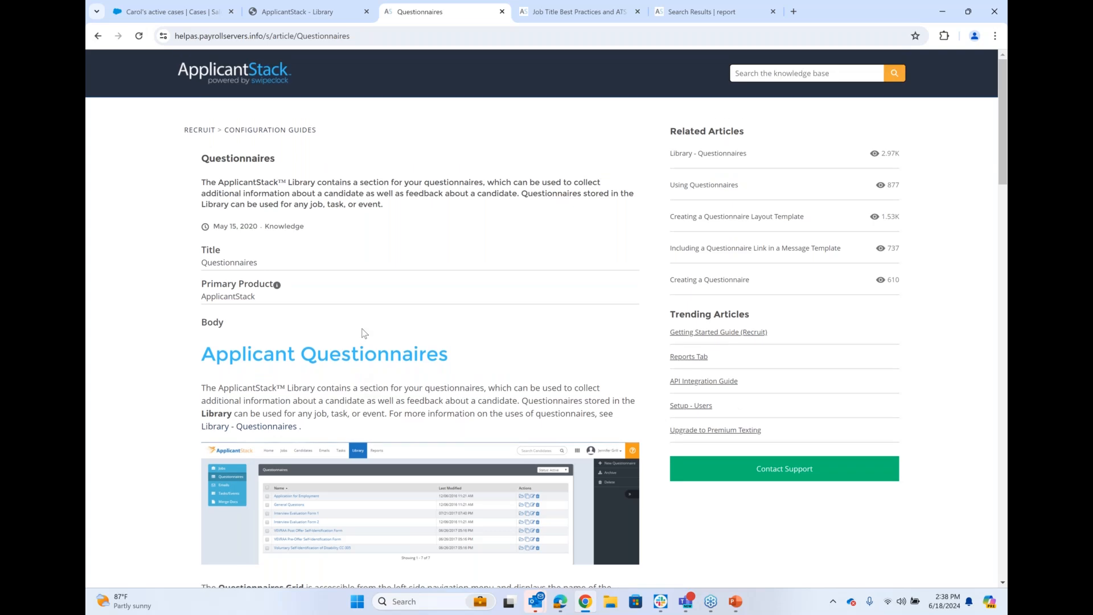
Return to the ApplicantStack library, open the Ask a Question support form, and highlight "Technical Support and Account Management" in its heading.
click(331, 10)
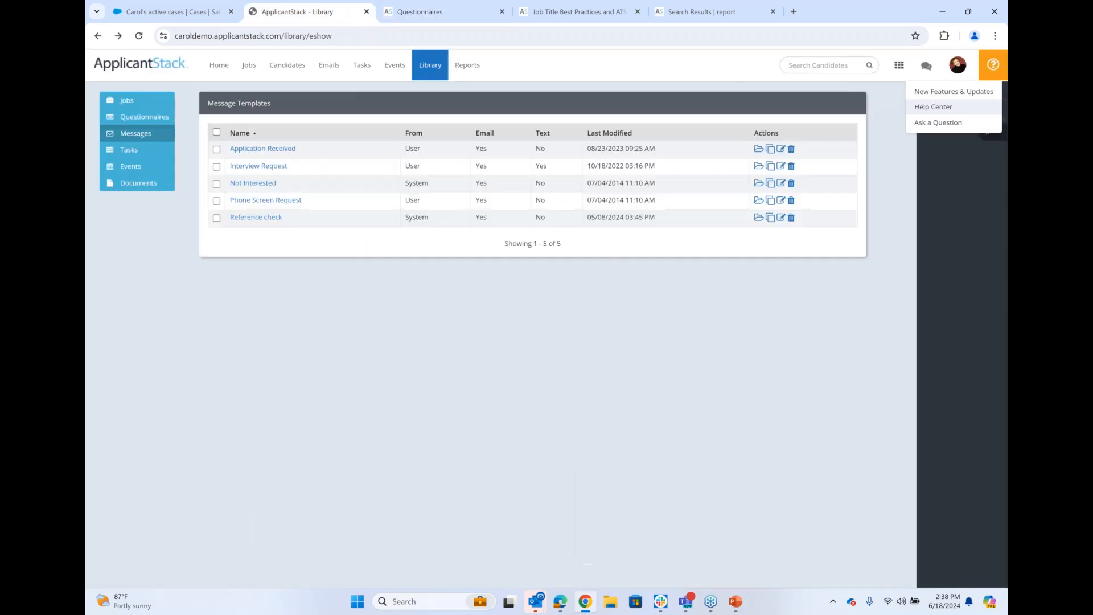
click(949, 122)
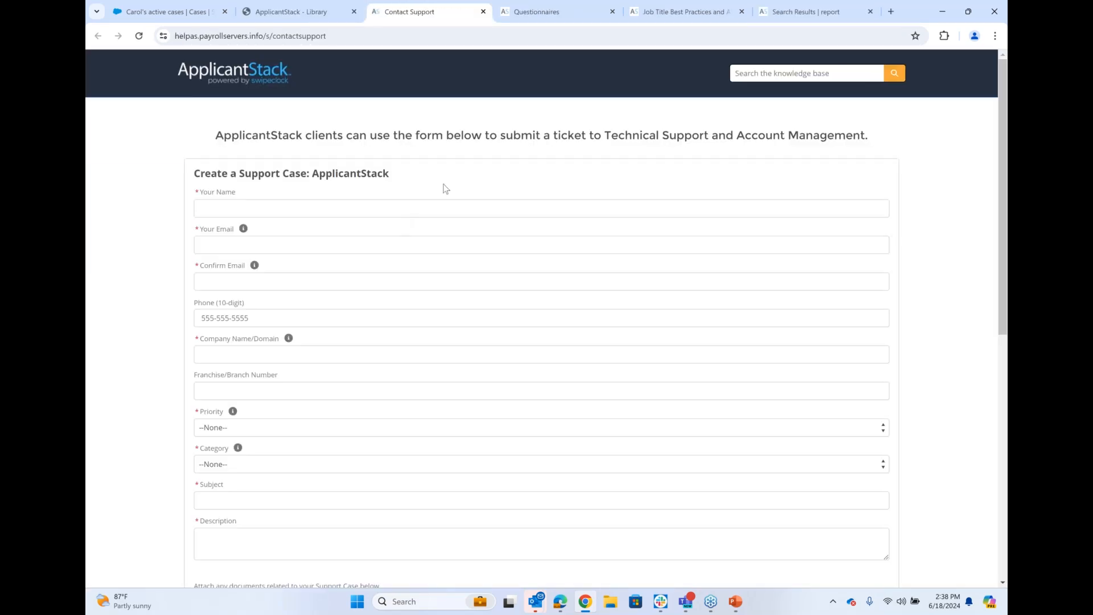
drag(604, 135, 869, 135)
click(622, 135)
drag(611, 135, 602, 135)
shift+click(886, 139)
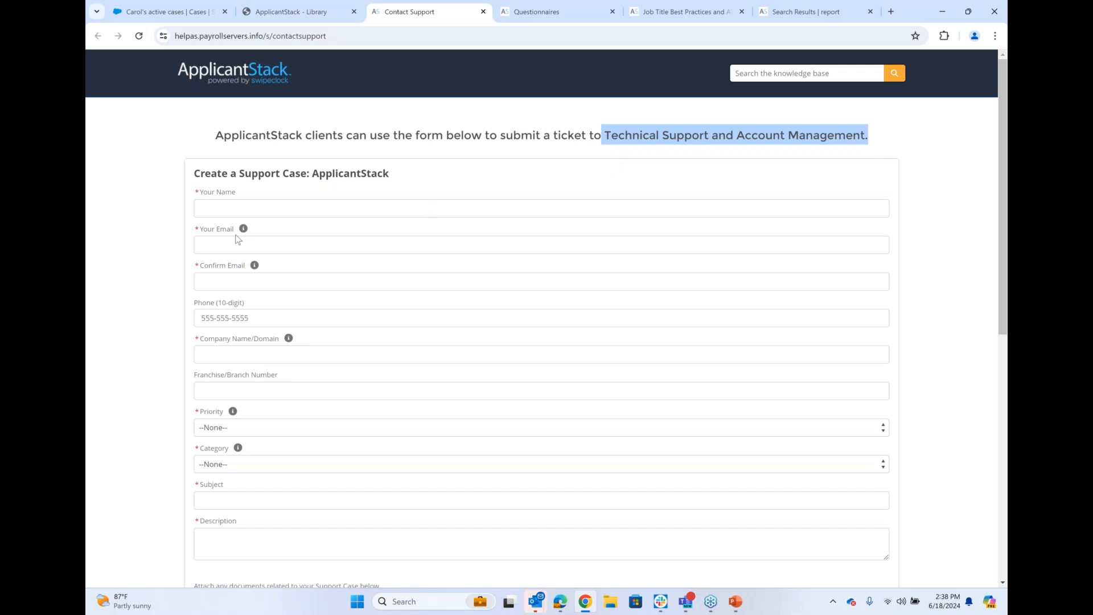
Review the support case form's contact fields and the available Priority and Category options without choosing any.
scroll(231, 236, down, 1)
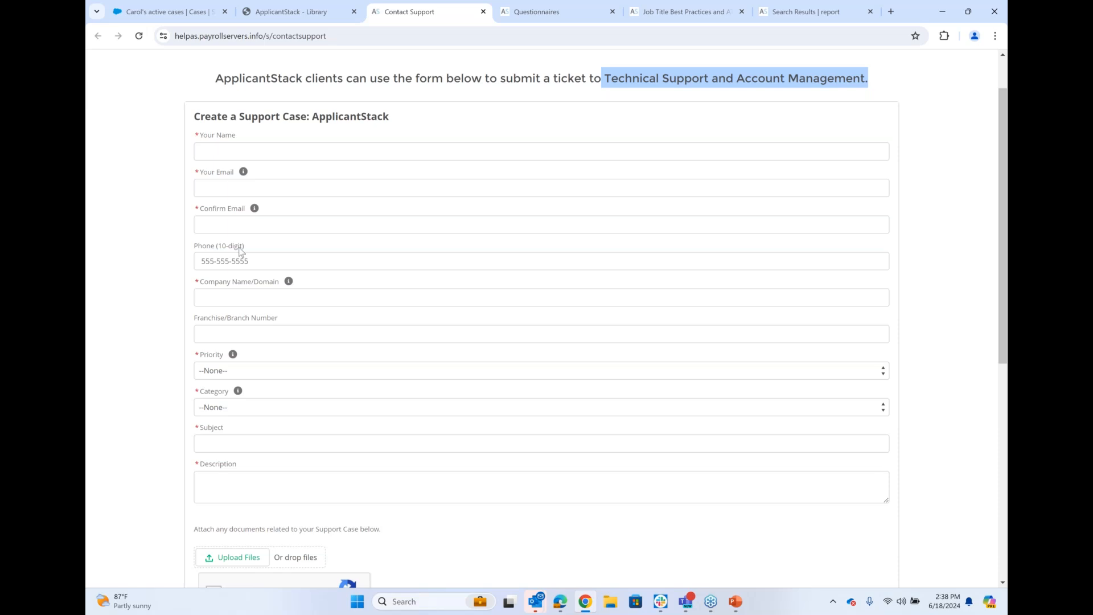
scroll(242, 256, down, 1)
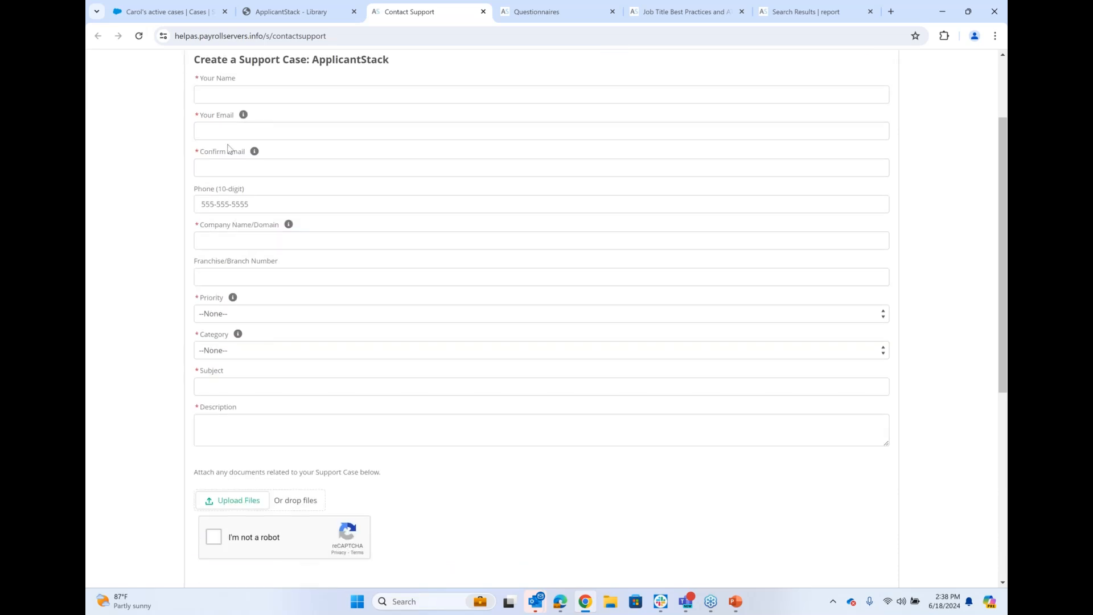
scroll(232, 222, down, 1)
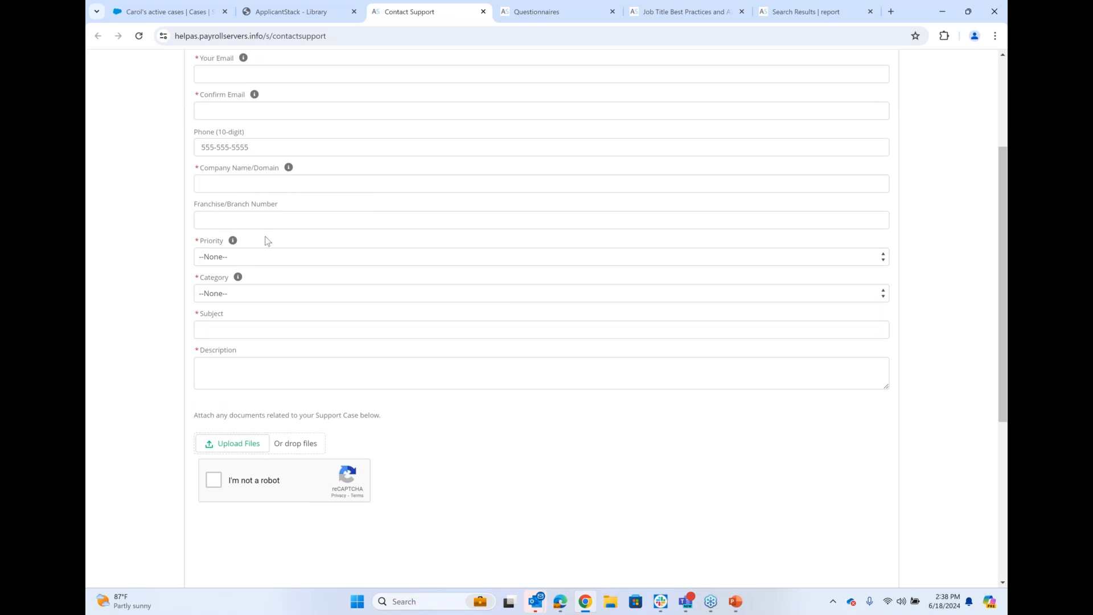
scroll(269, 242, down, 1)
click(255, 203)
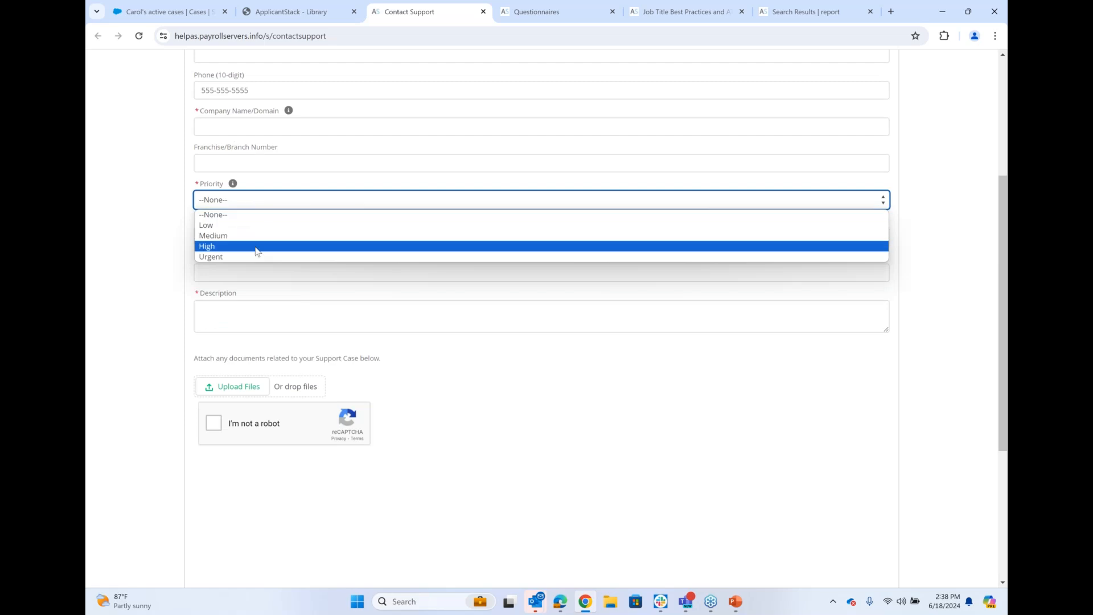
click(166, 205)
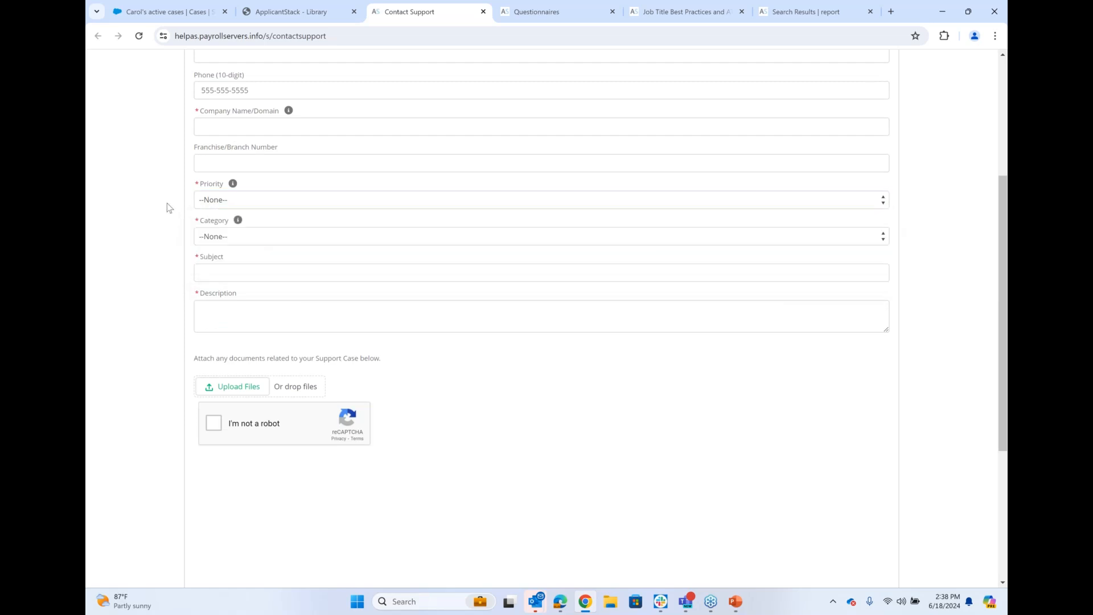
click(257, 239)
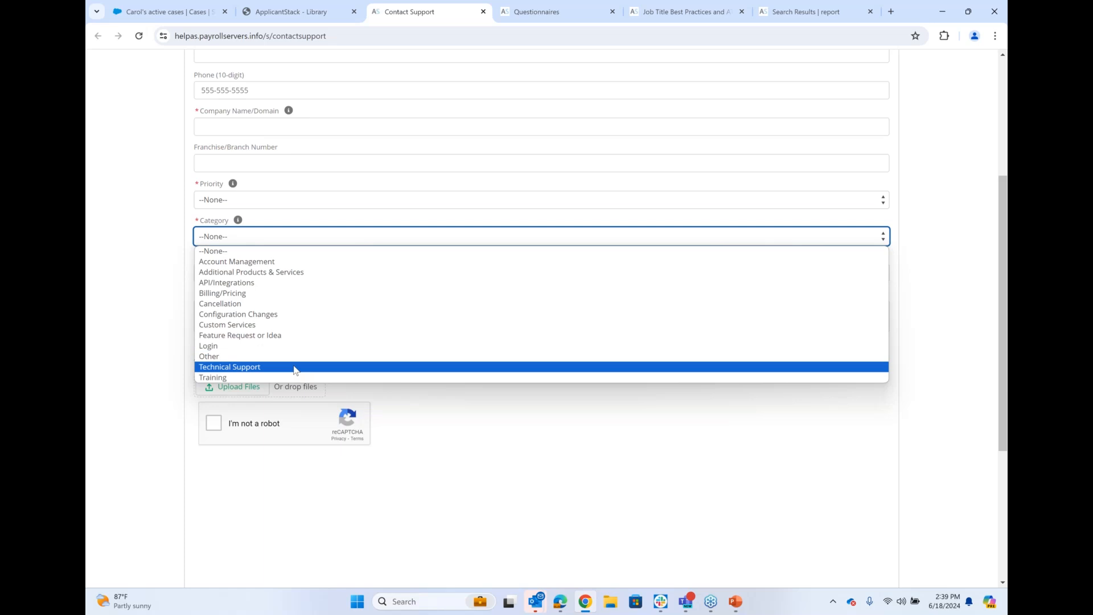
click(175, 278)
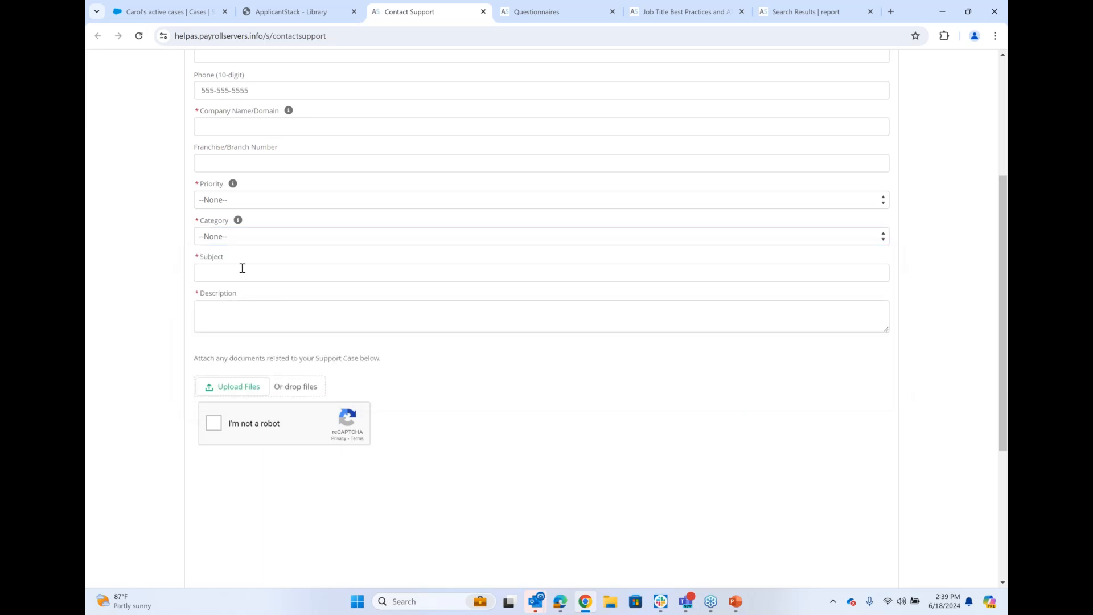
Enlarge the support form's Description box, review the file attachment section below it, and return to the message templates list.
click(251, 311)
drag(887, 329, 885, 472)
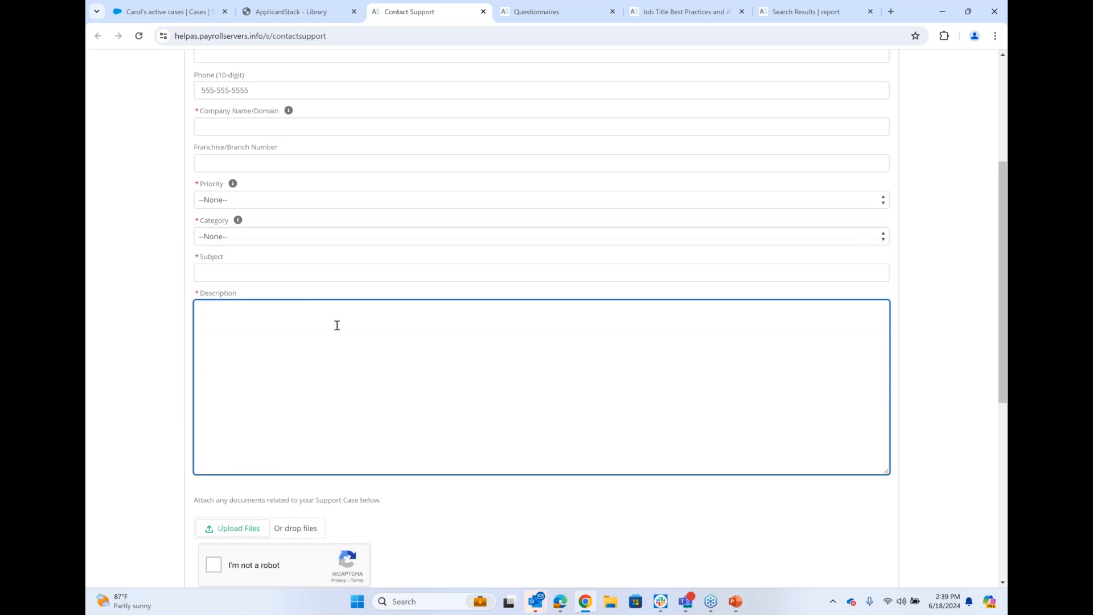
scroll(315, 369, down, 1)
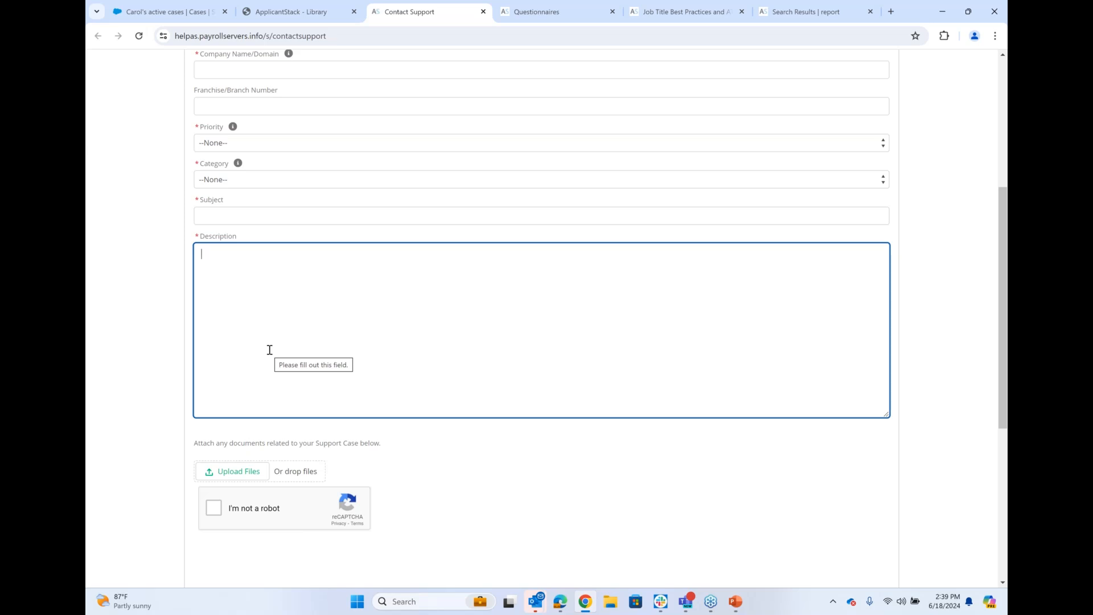
scroll(271, 384, down, 1)
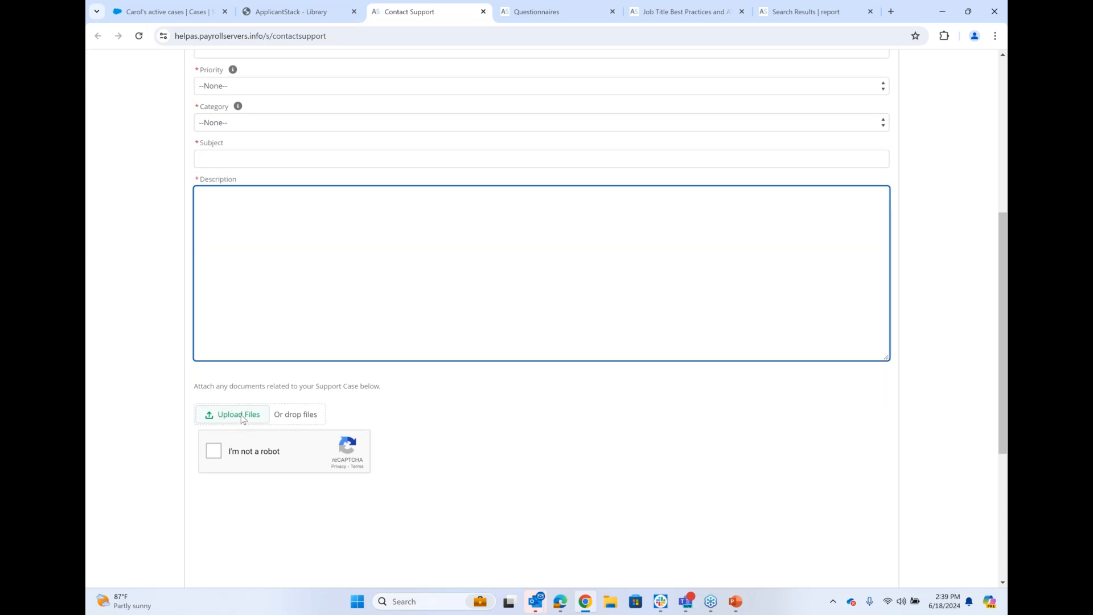
scroll(252, 418, down, 2)
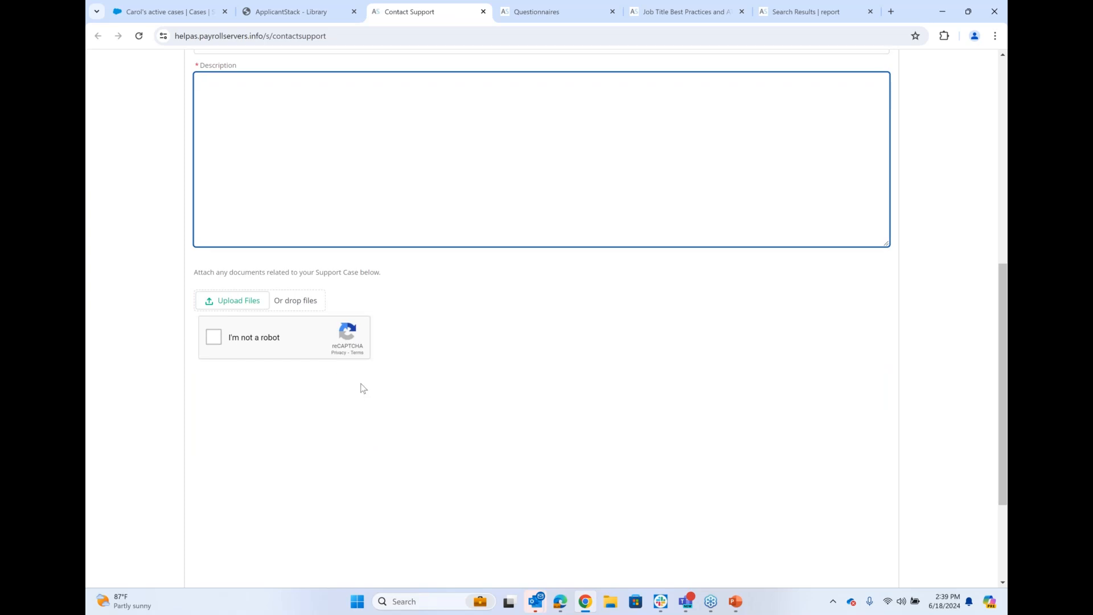
scroll(364, 393, down, 3)
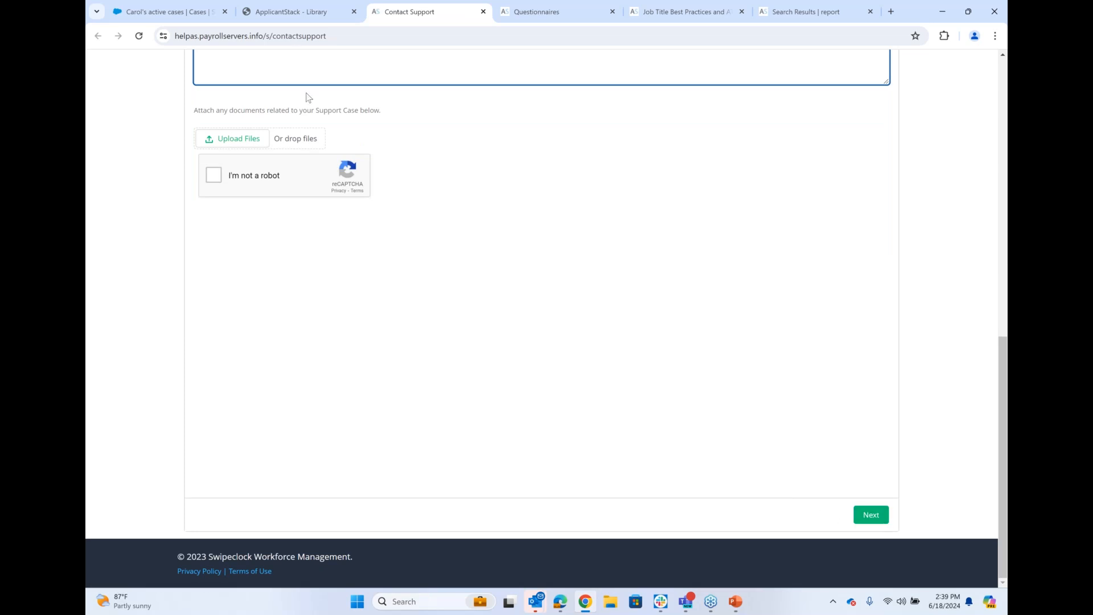
click(301, 13)
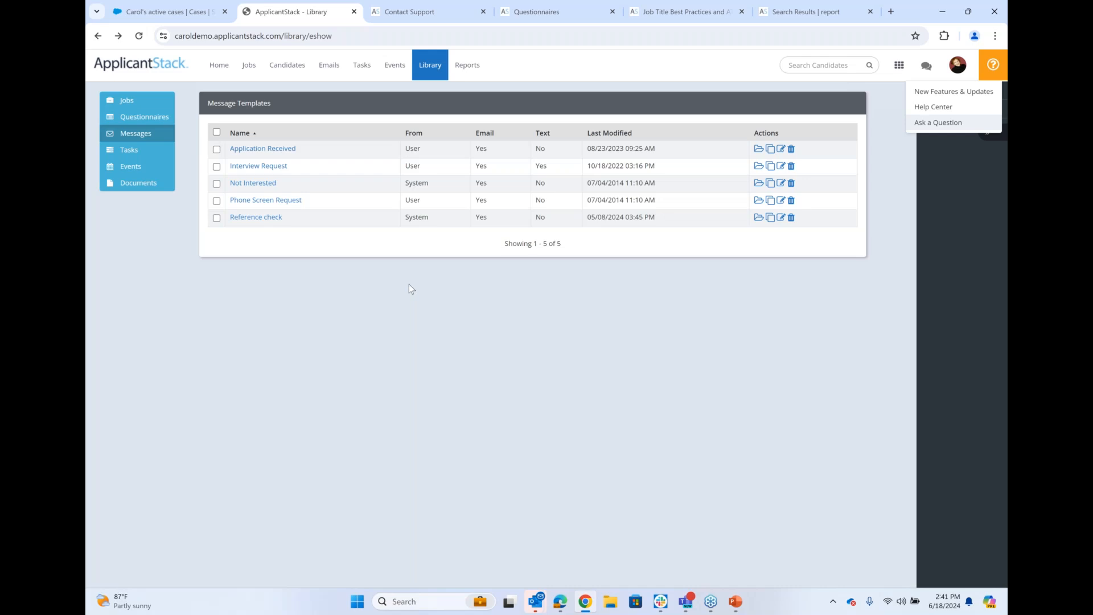
Return to the ApplicantStack home page and look over the announcements, tasks and pipeline summary.
click(219, 65)
scroll(351, 185, down, 3)
scroll(353, 195, up, 3)
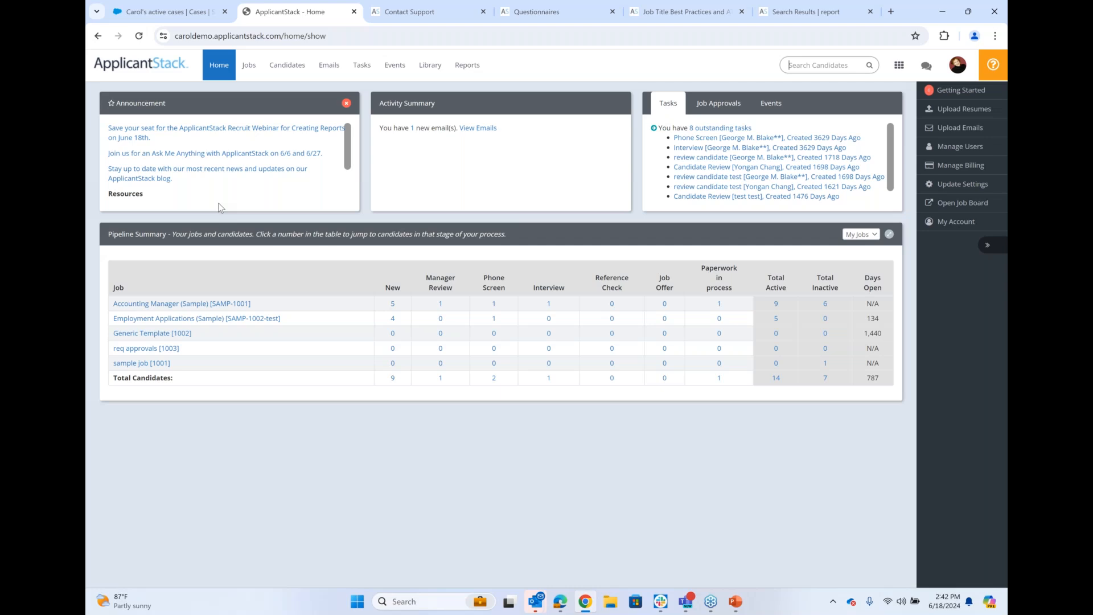
Open the Help Center from ApplicantStack, highlight its web address, and view the knowledge base's previous search suggestions without choosing any.
click(984, 73)
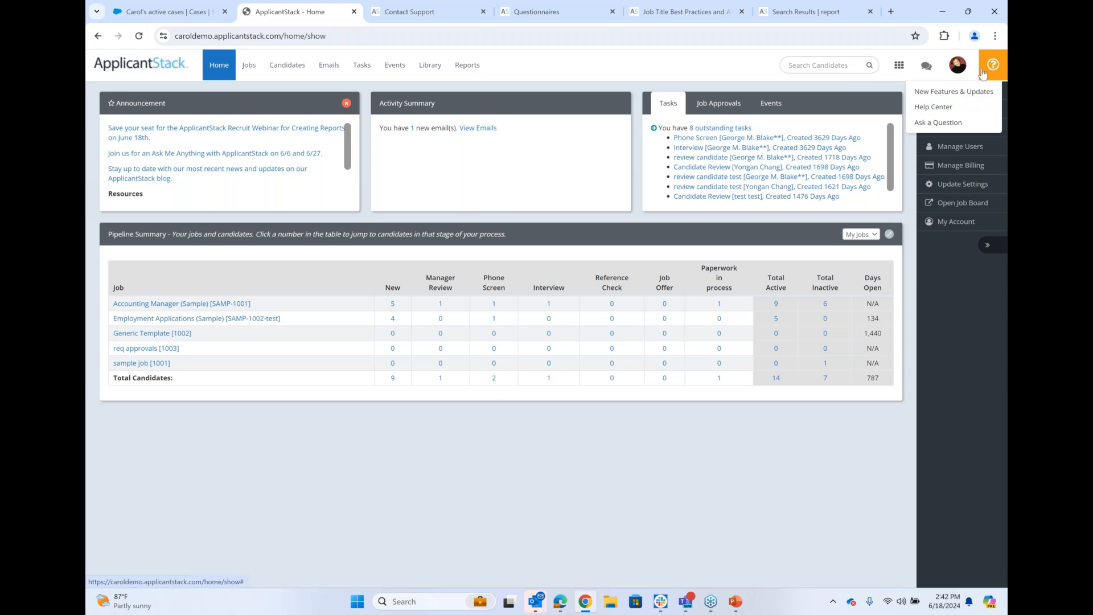
click(933, 107)
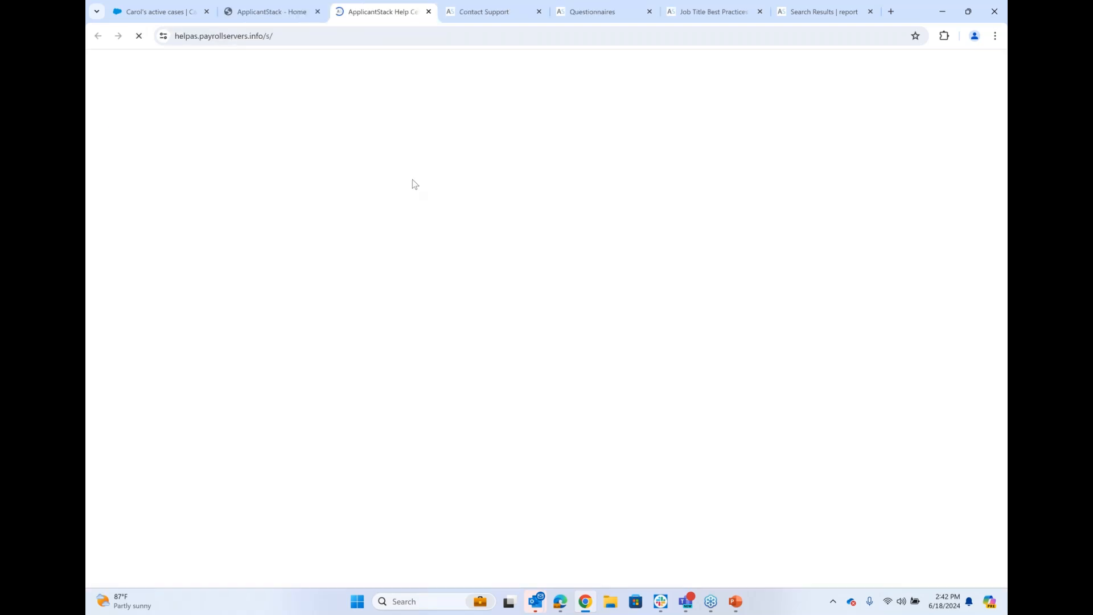
click(303, 40)
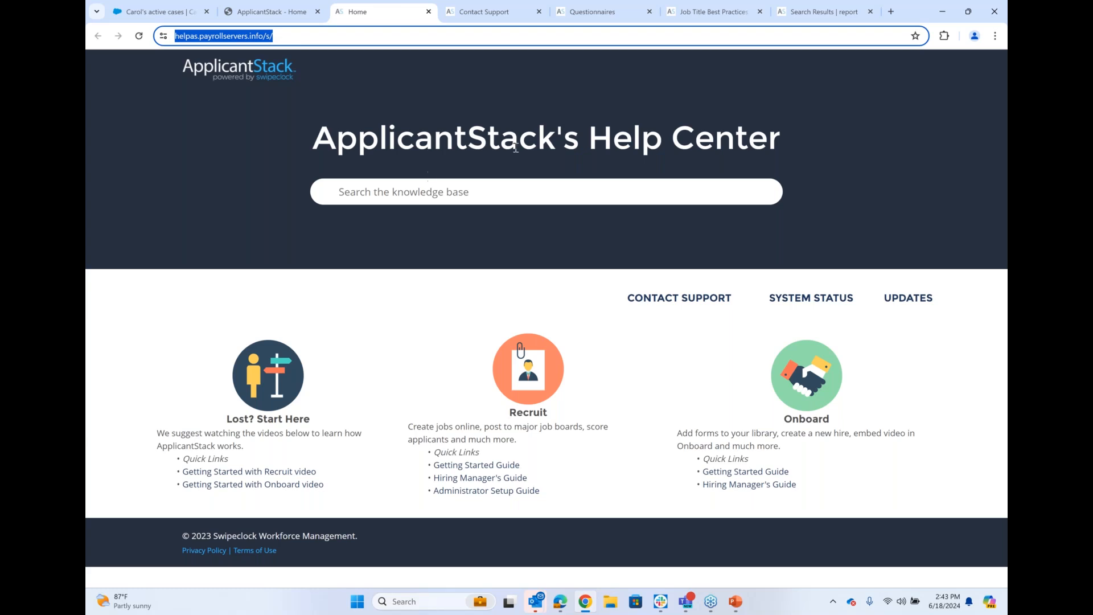
click(448, 190)
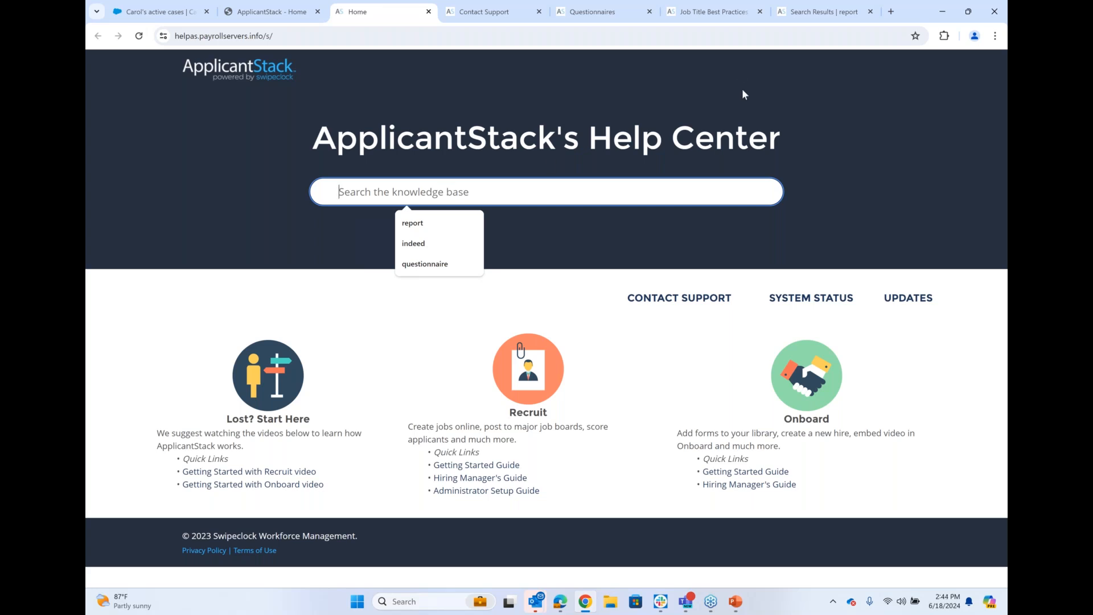
click(953, 63)
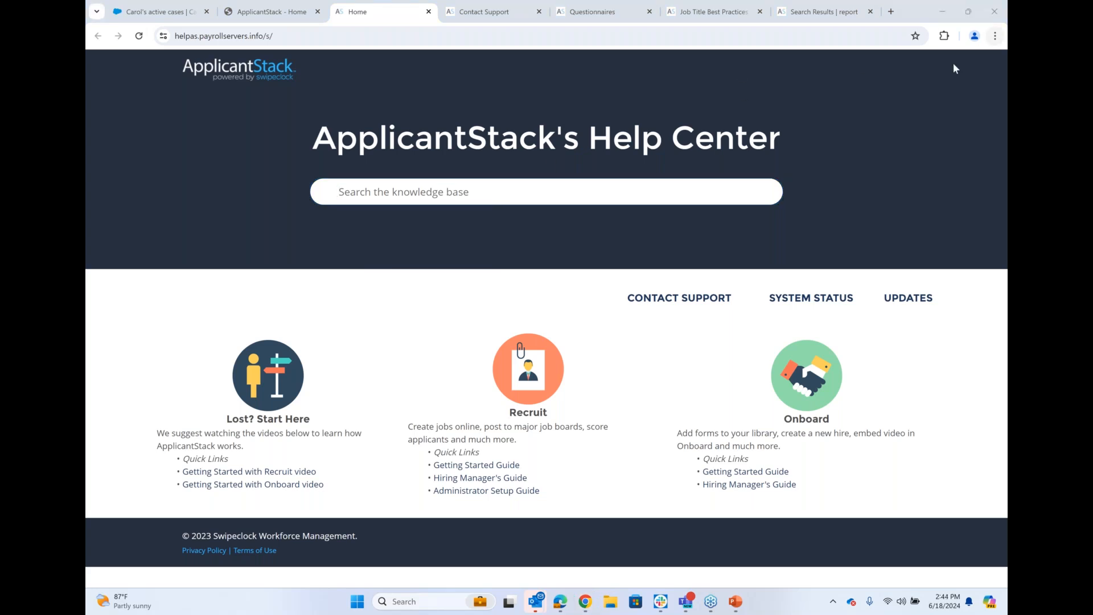